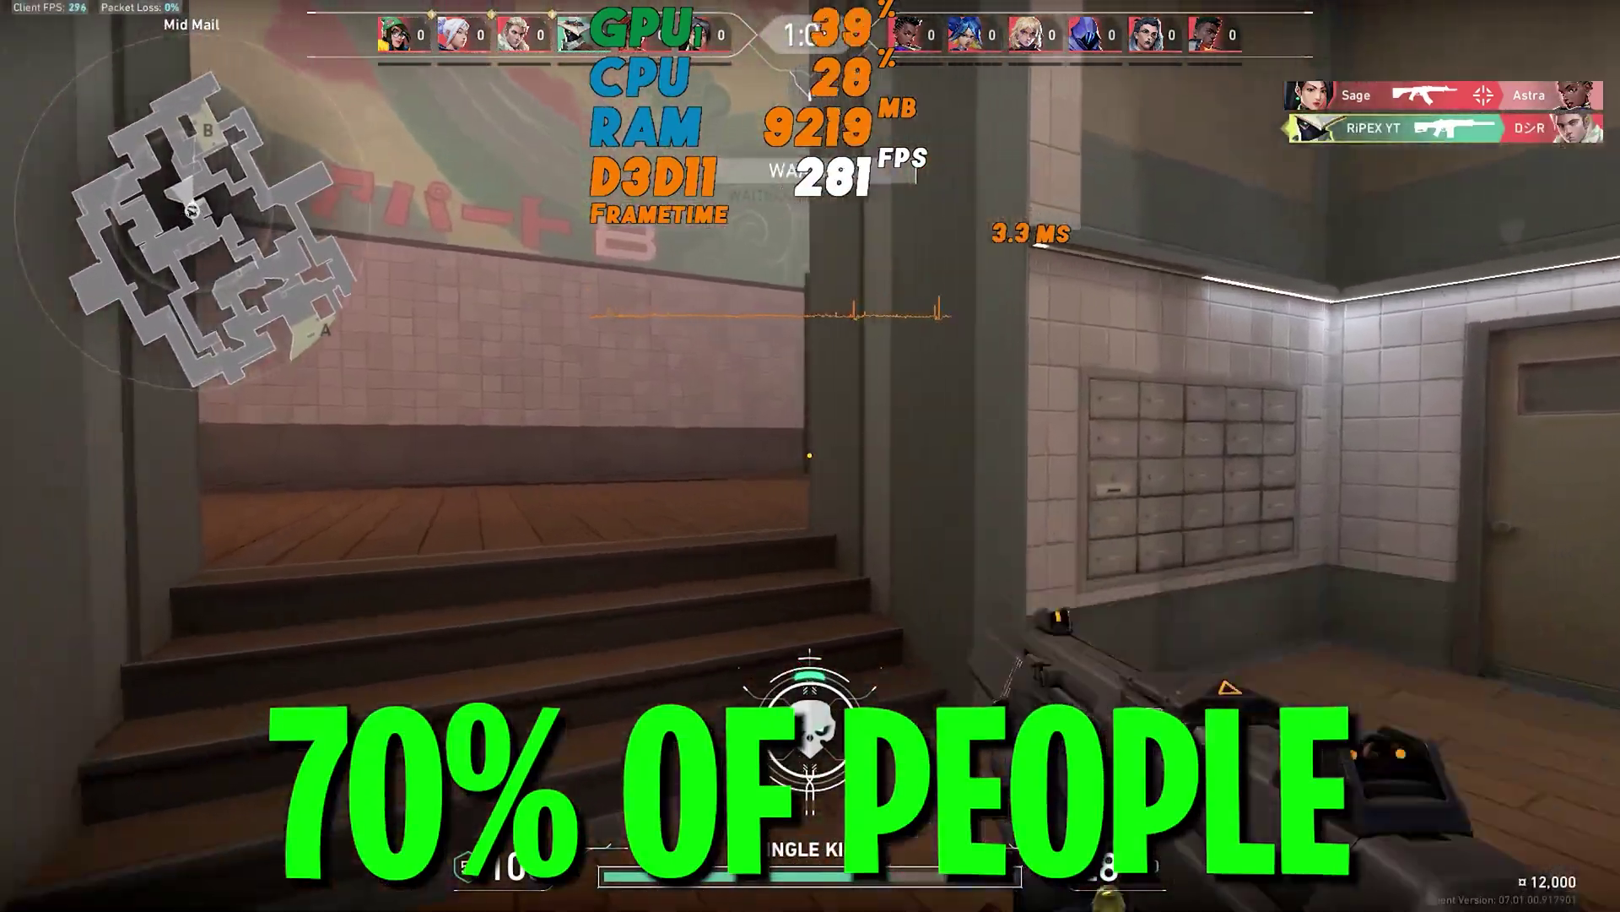
Step: Fire at the enemies in the alley and doorway
{"action": "left_click", "coordinate": [811, 455]}
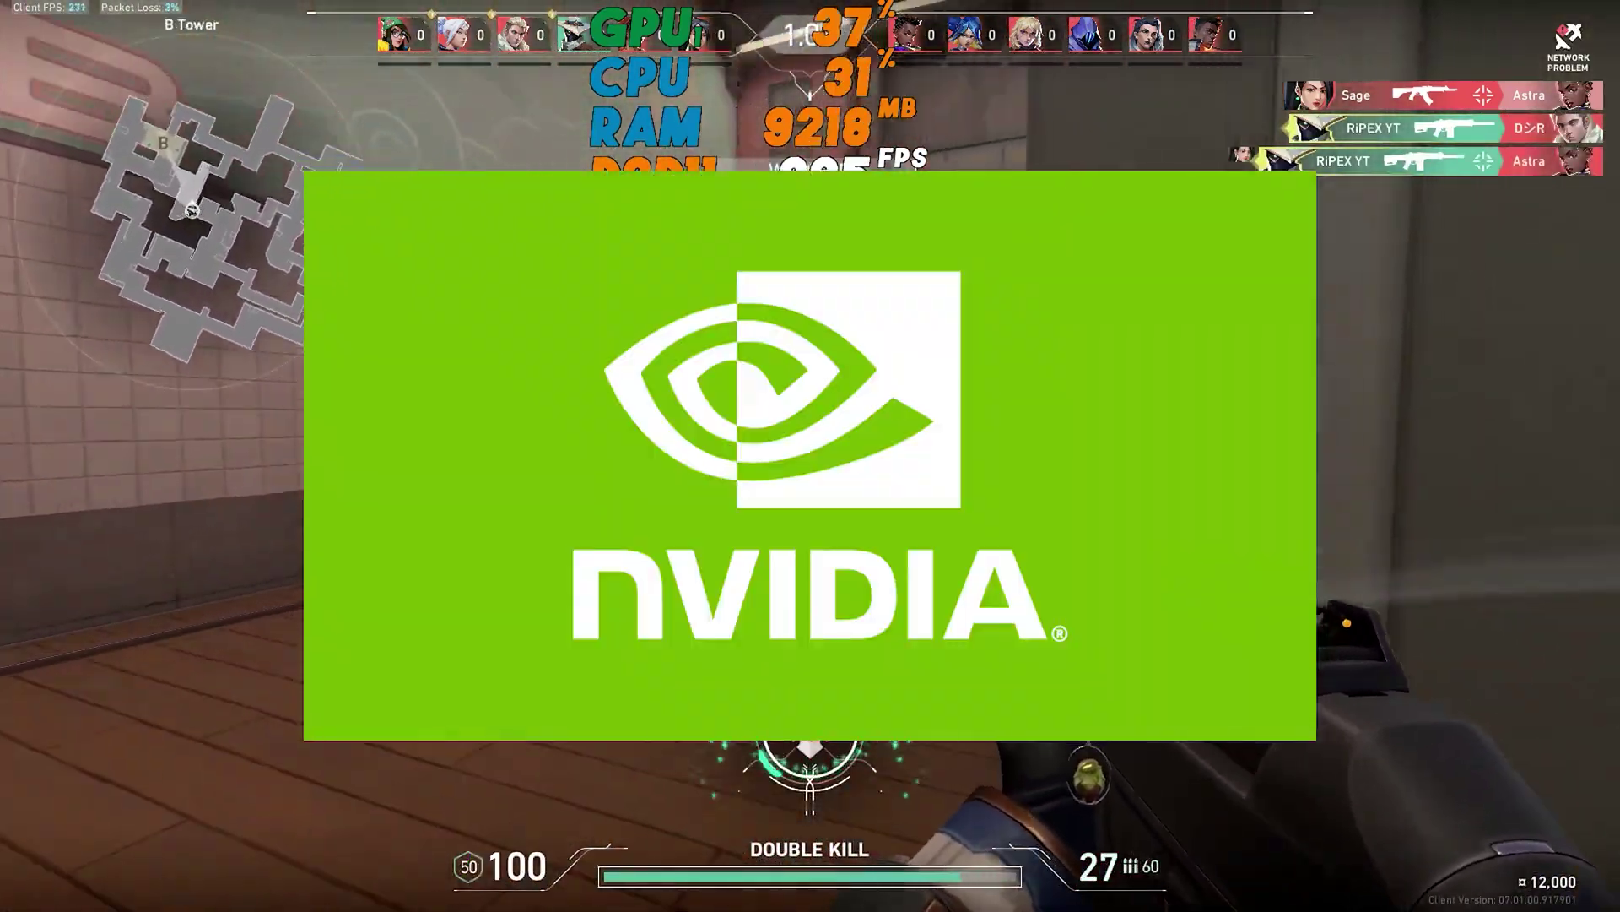
{"action": "left_click", "coordinate": [810, 456]}
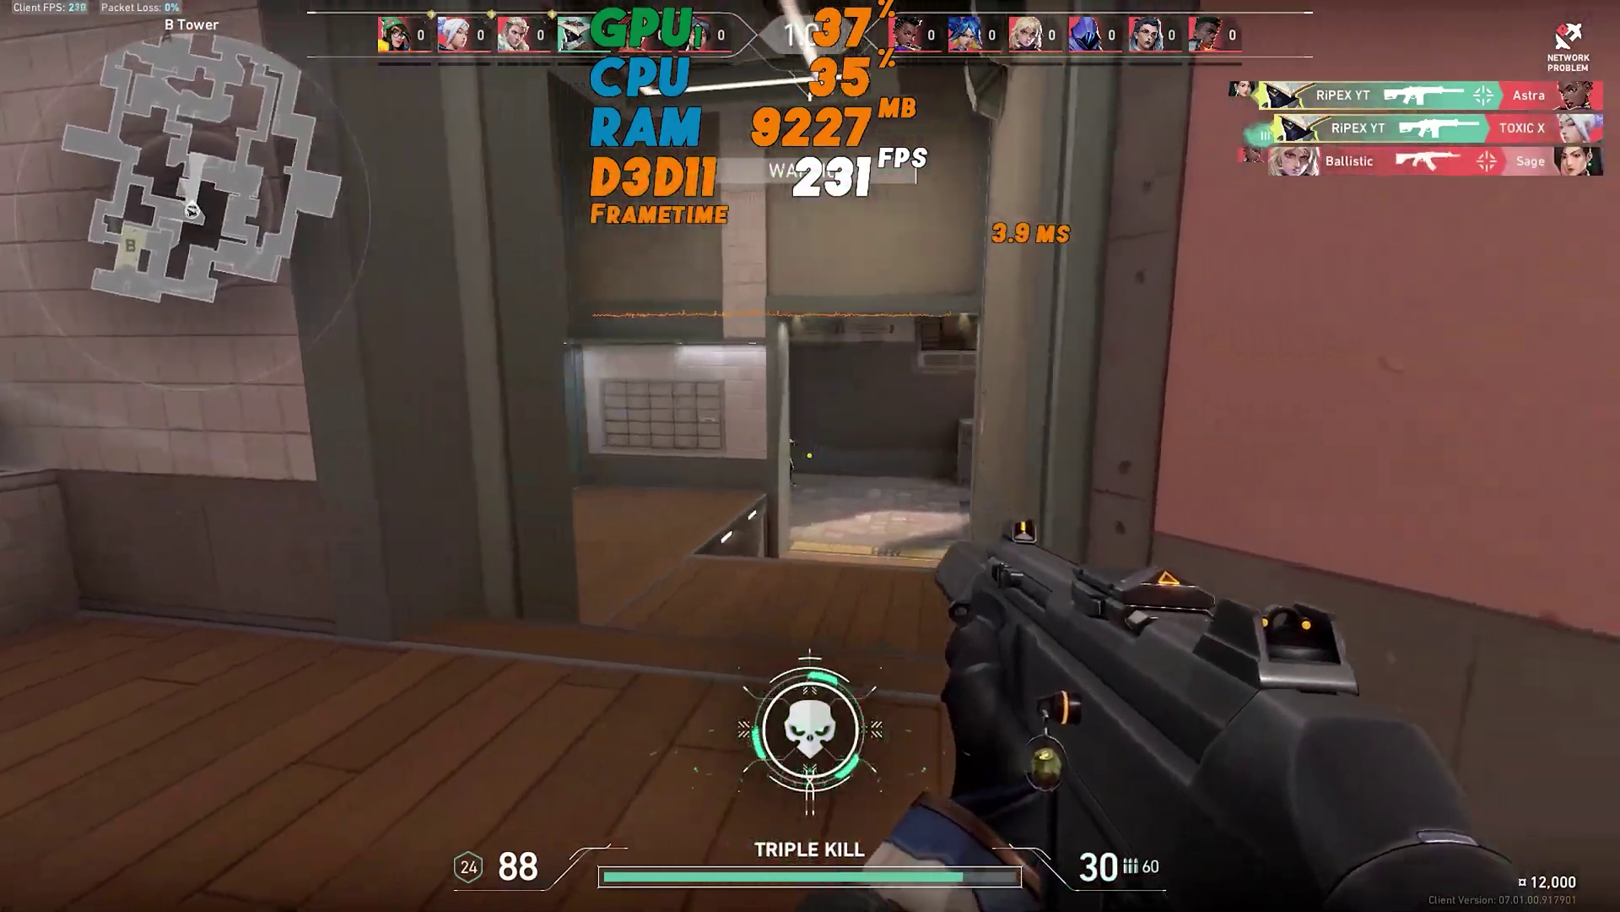
{"action": "left_click", "coordinate": [811, 456]}
{"action": "left_click", "coordinate": [810, 456]}
{"action": "left_click", "coordinate": [811, 456]}
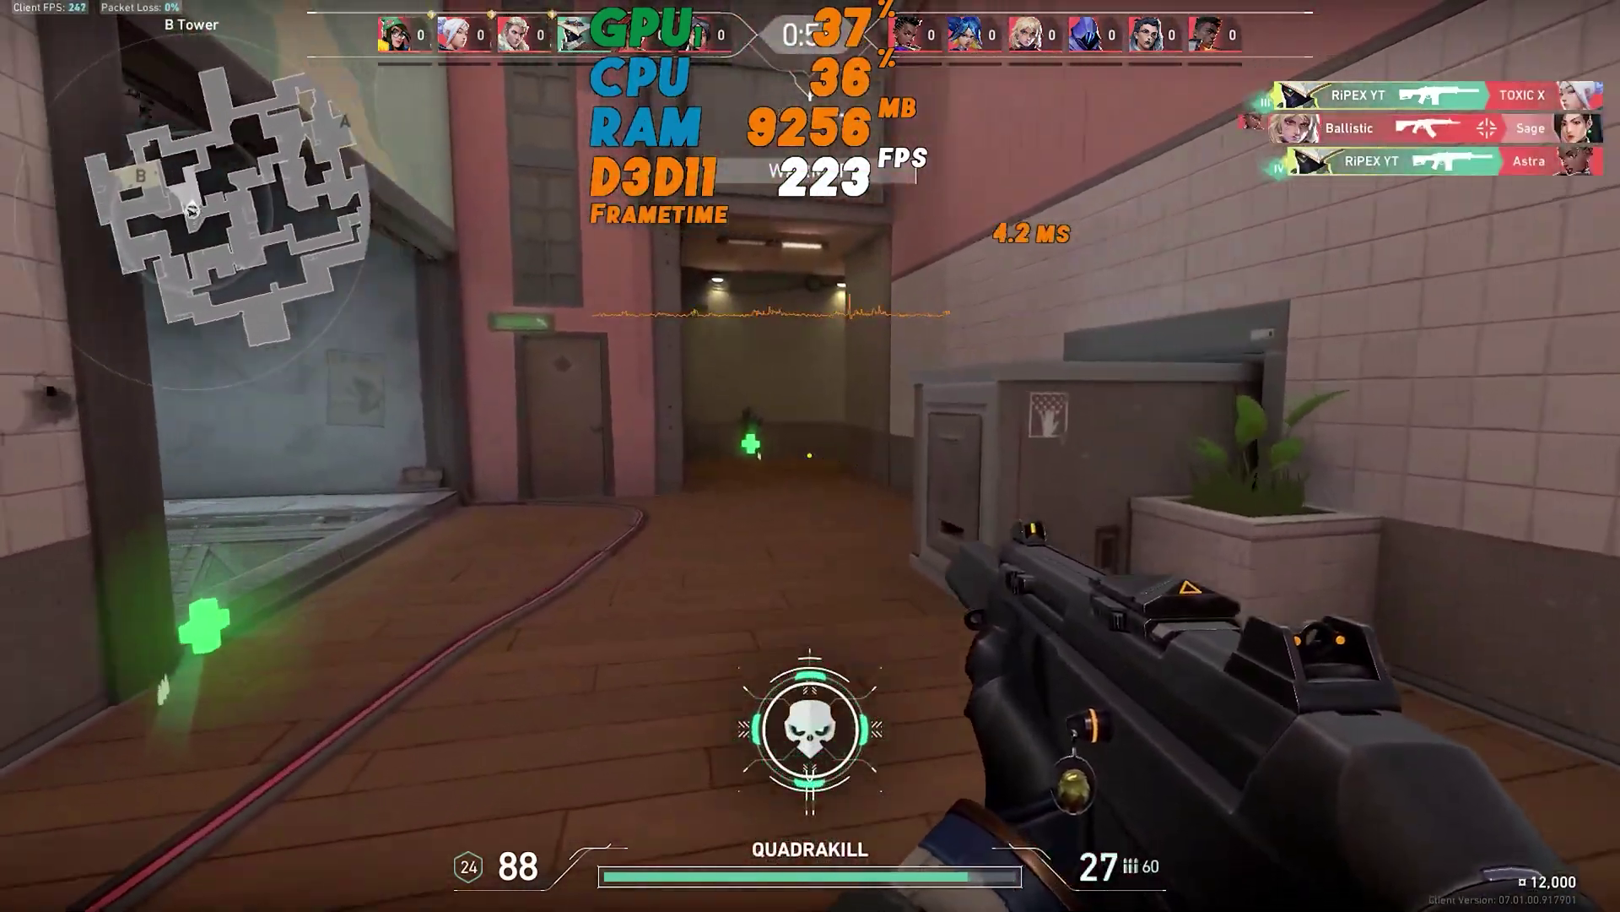
{"action": "left_click", "coordinate": [810, 456]}
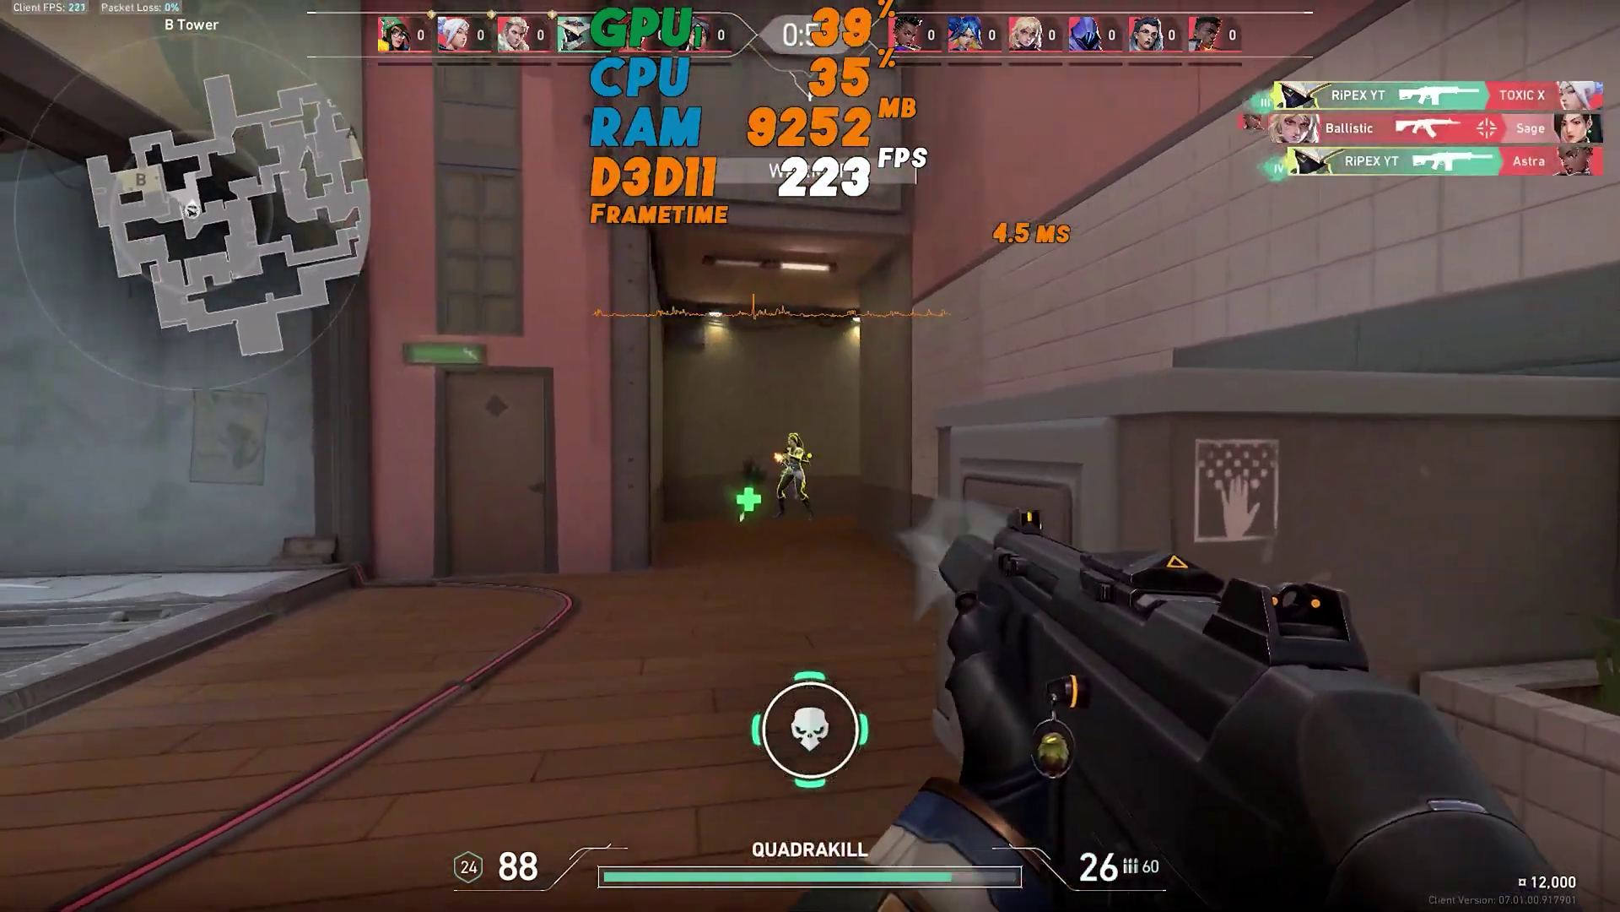
Step: Advance through B Stairs and B Tower into the tiled room, firing toward the doorway
{"action": "key", "text": "w"}
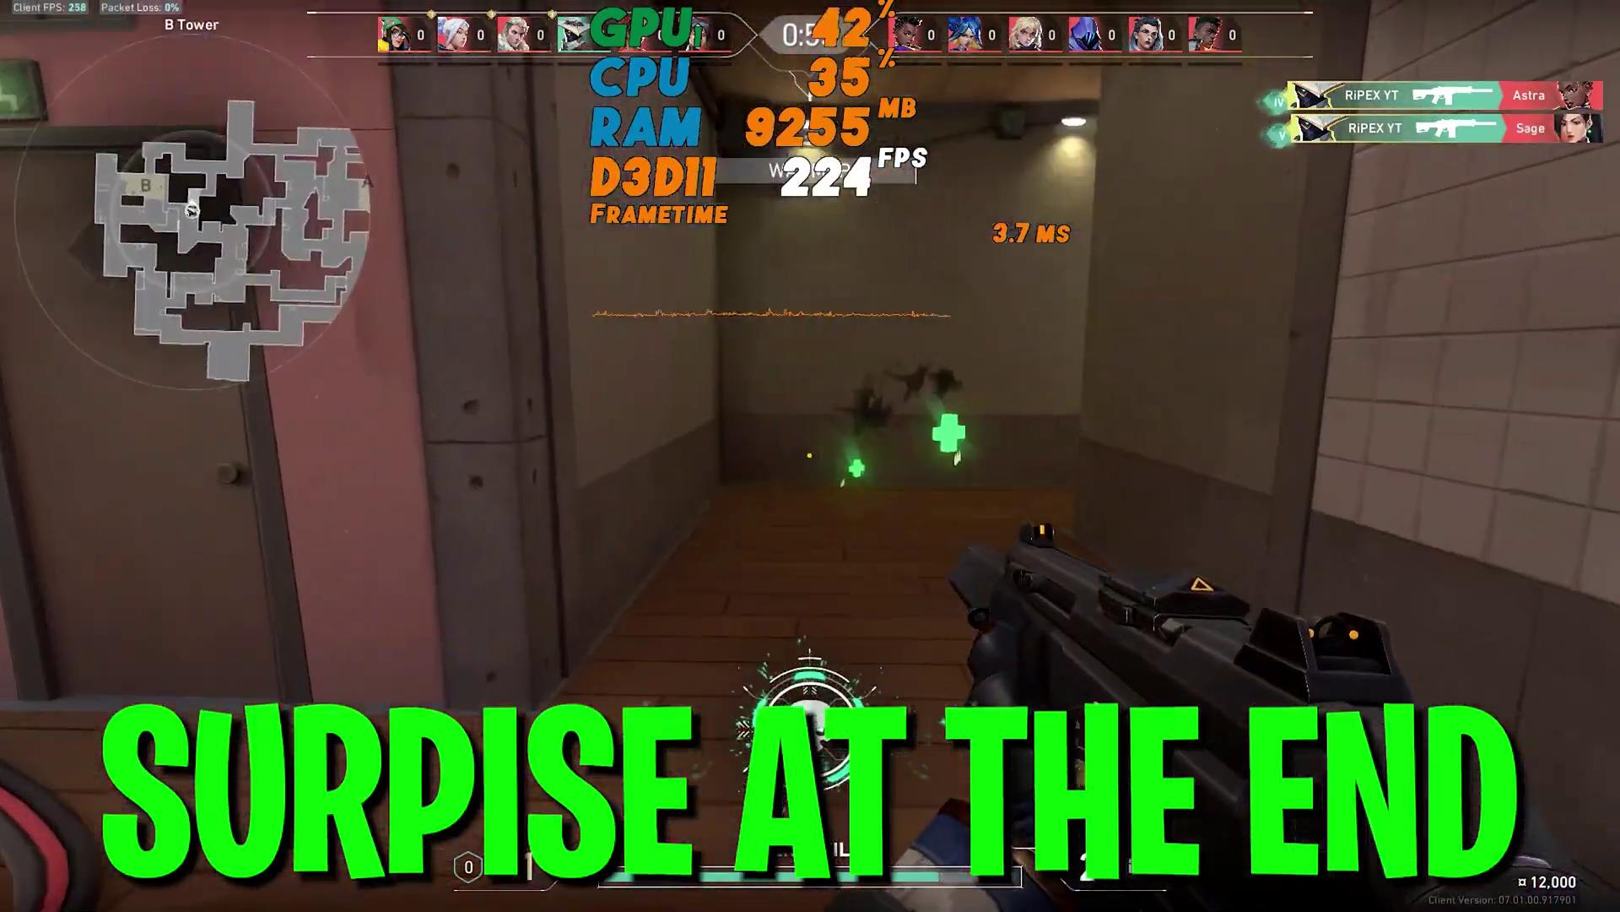
{"action": "key", "text": "w"}
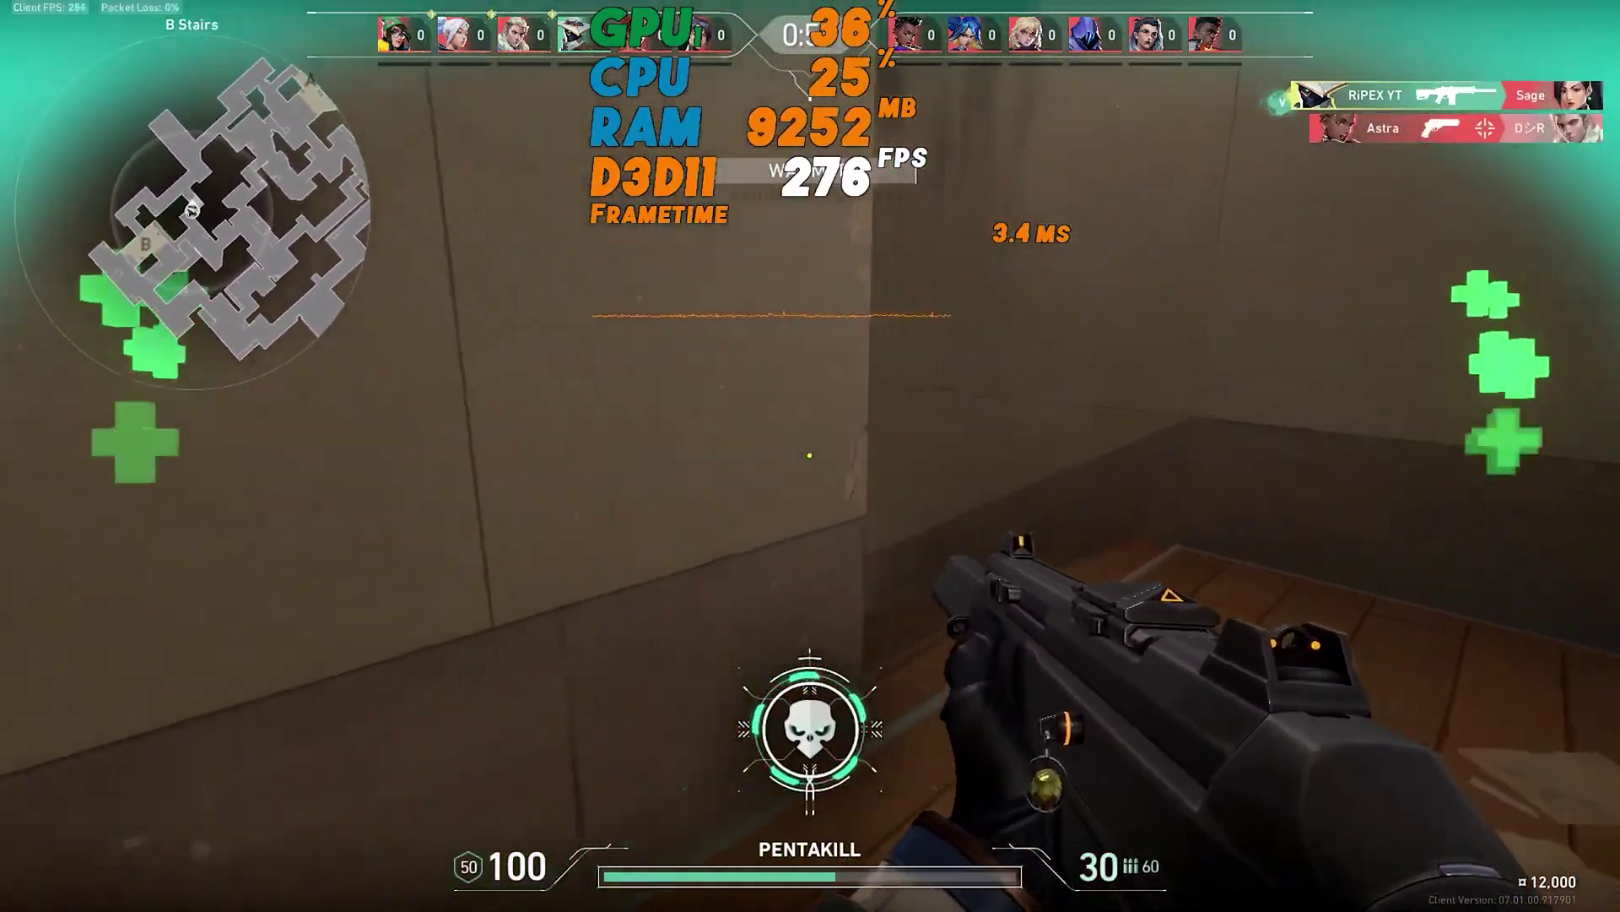
{"action": "key", "text": "w"}
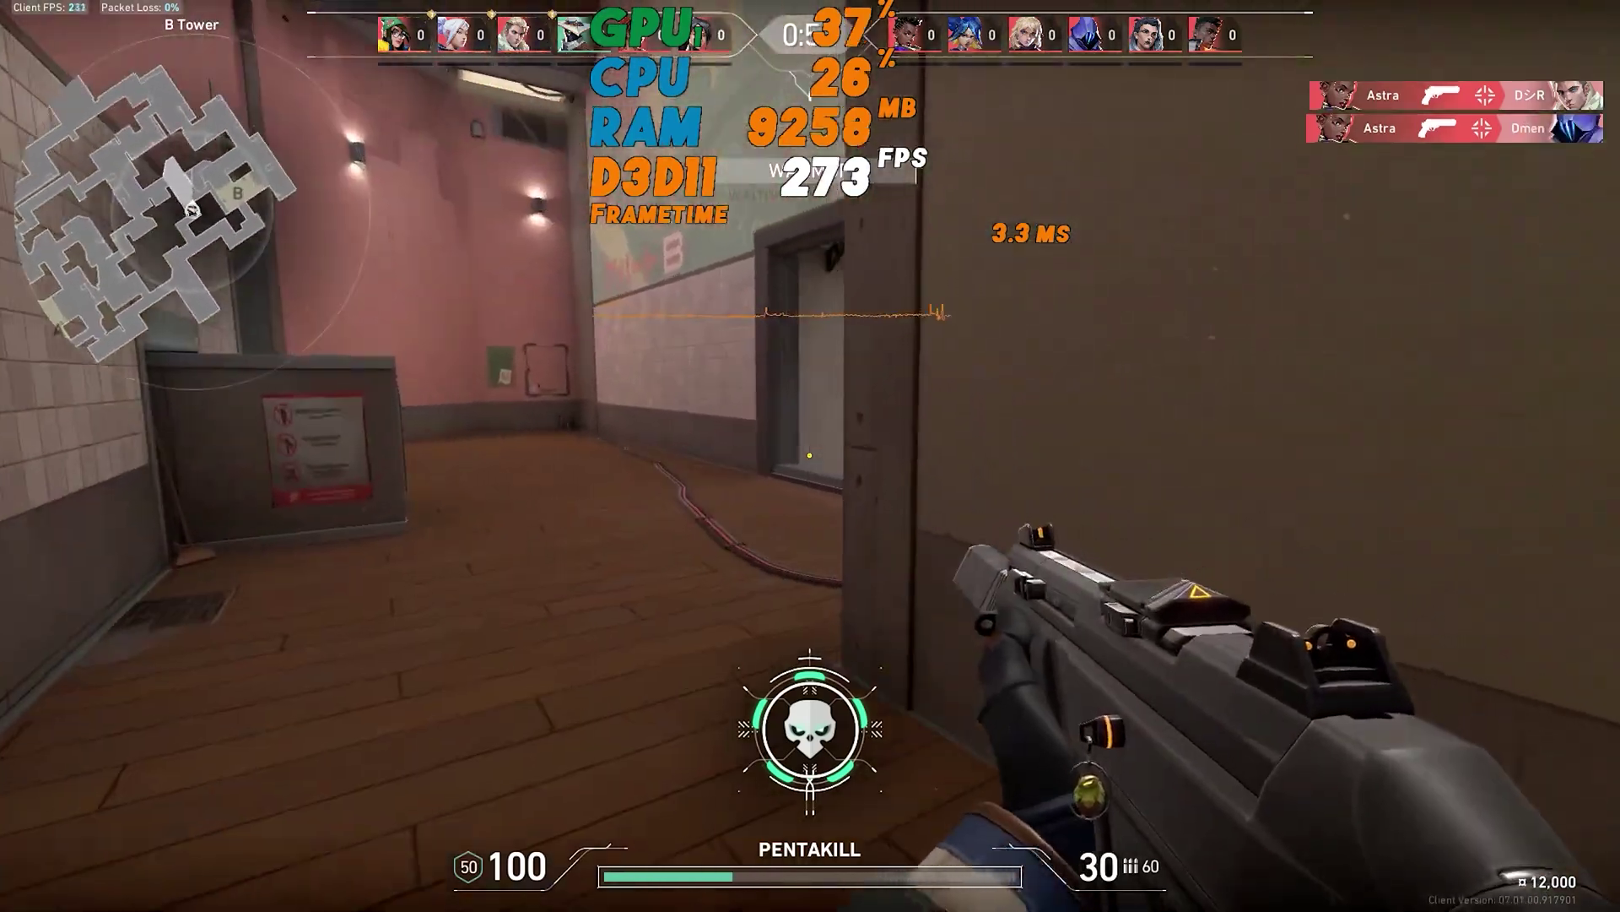
{"action": "key", "text": "w"}
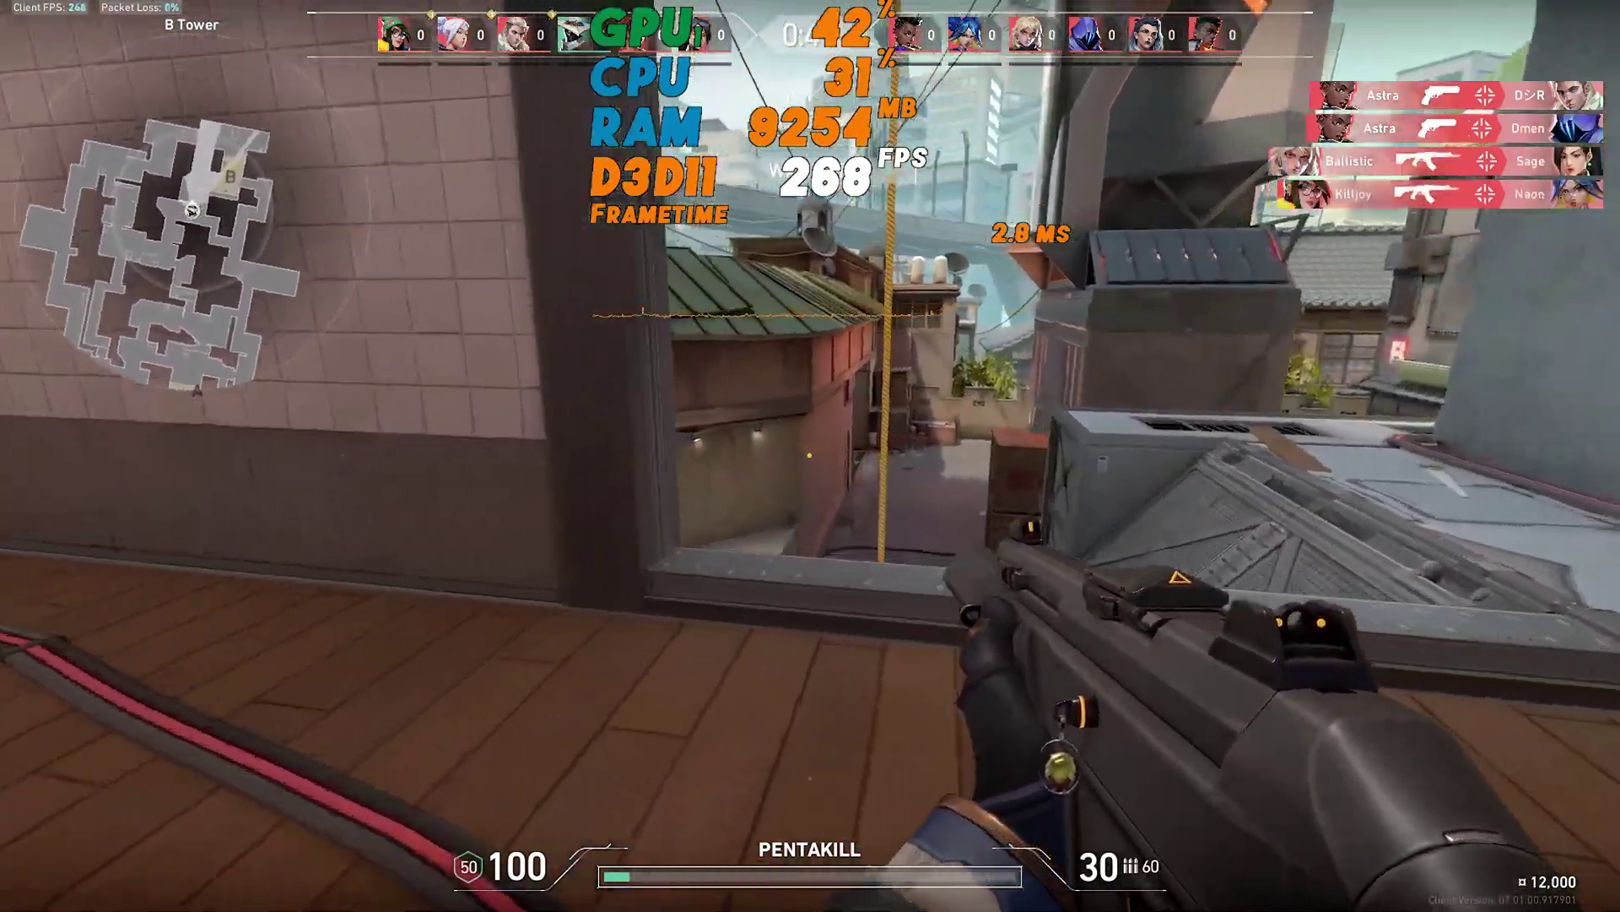
{"action": "key", "text": "w"}
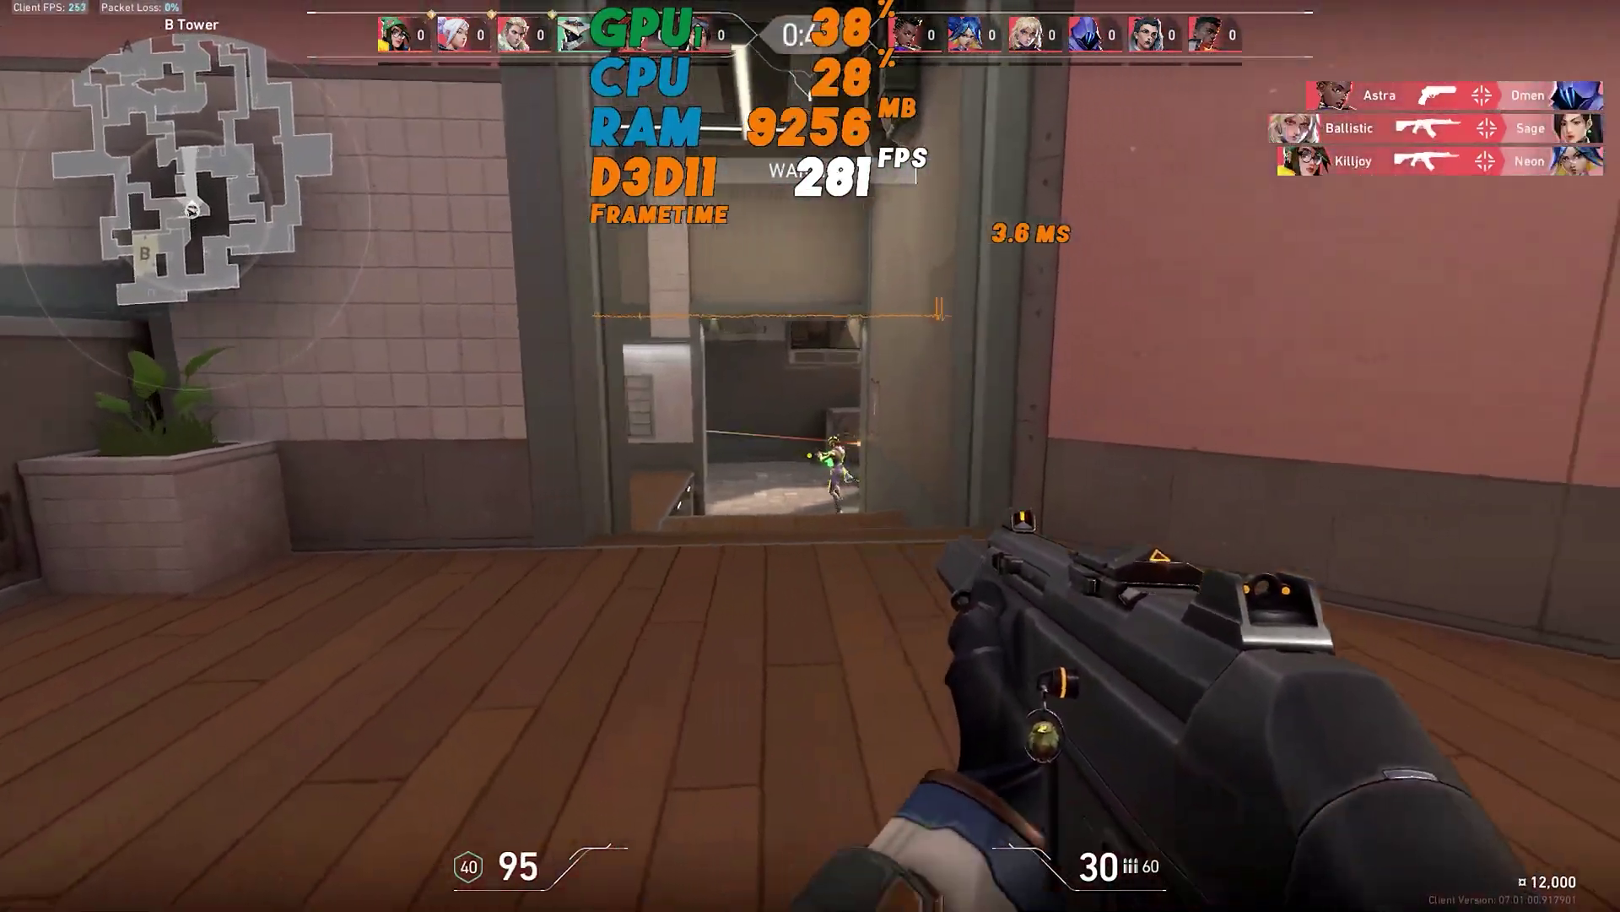
{"action": "left_click", "coordinate": [809, 456]}
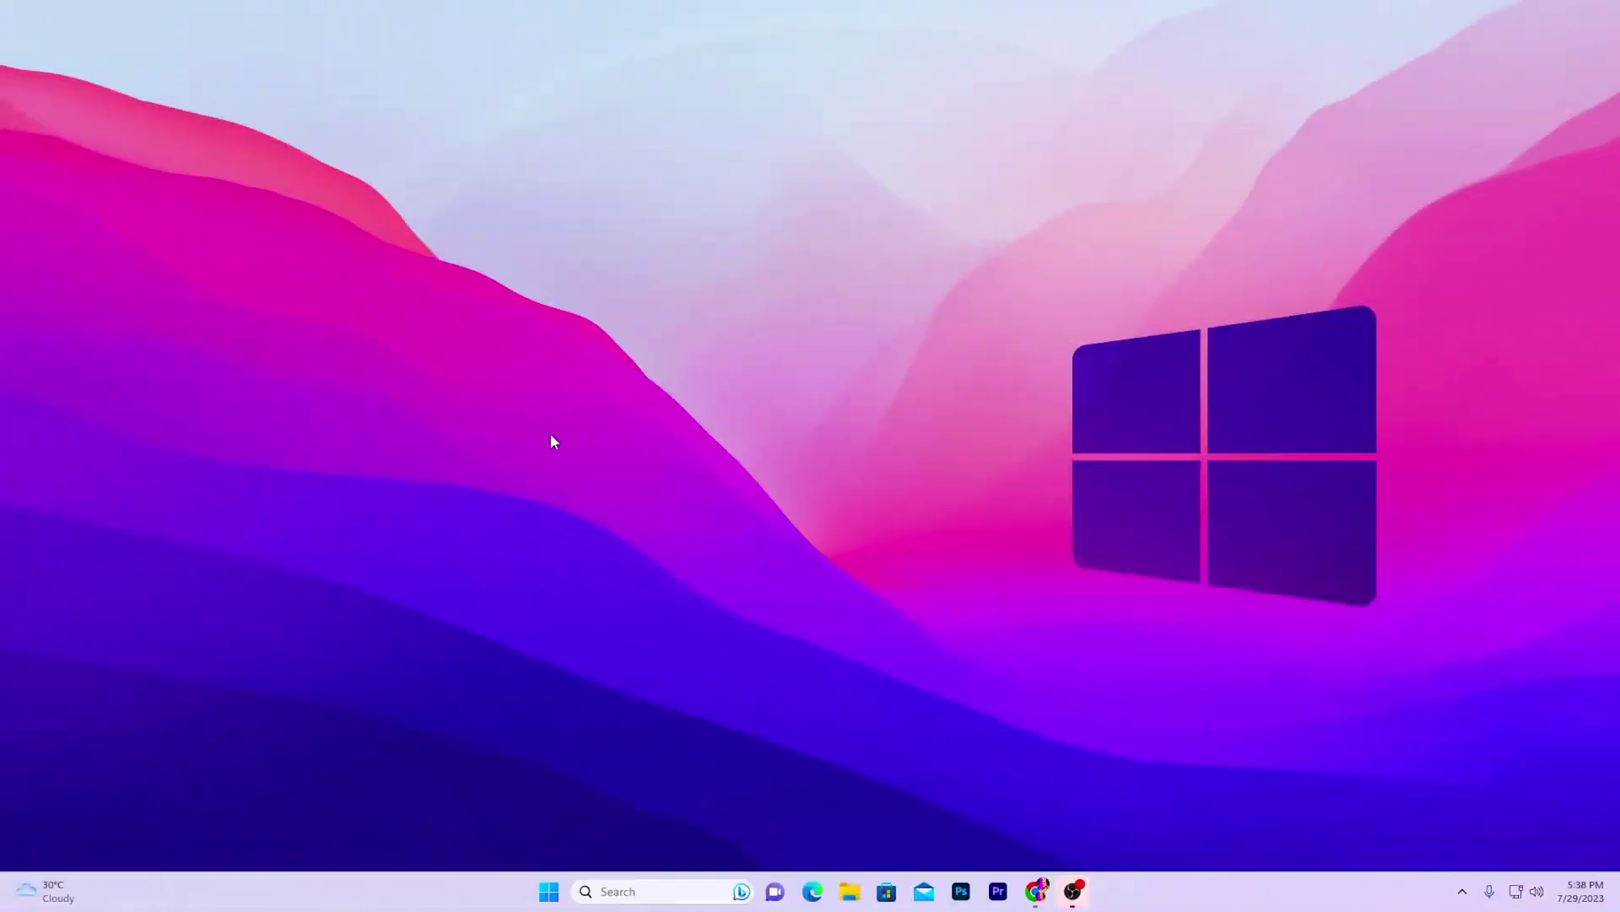
Step: Search Windows for 'N' and launch NVIDIA Control Panel from the results
{"action": "left_click", "coordinate": [640, 893]}
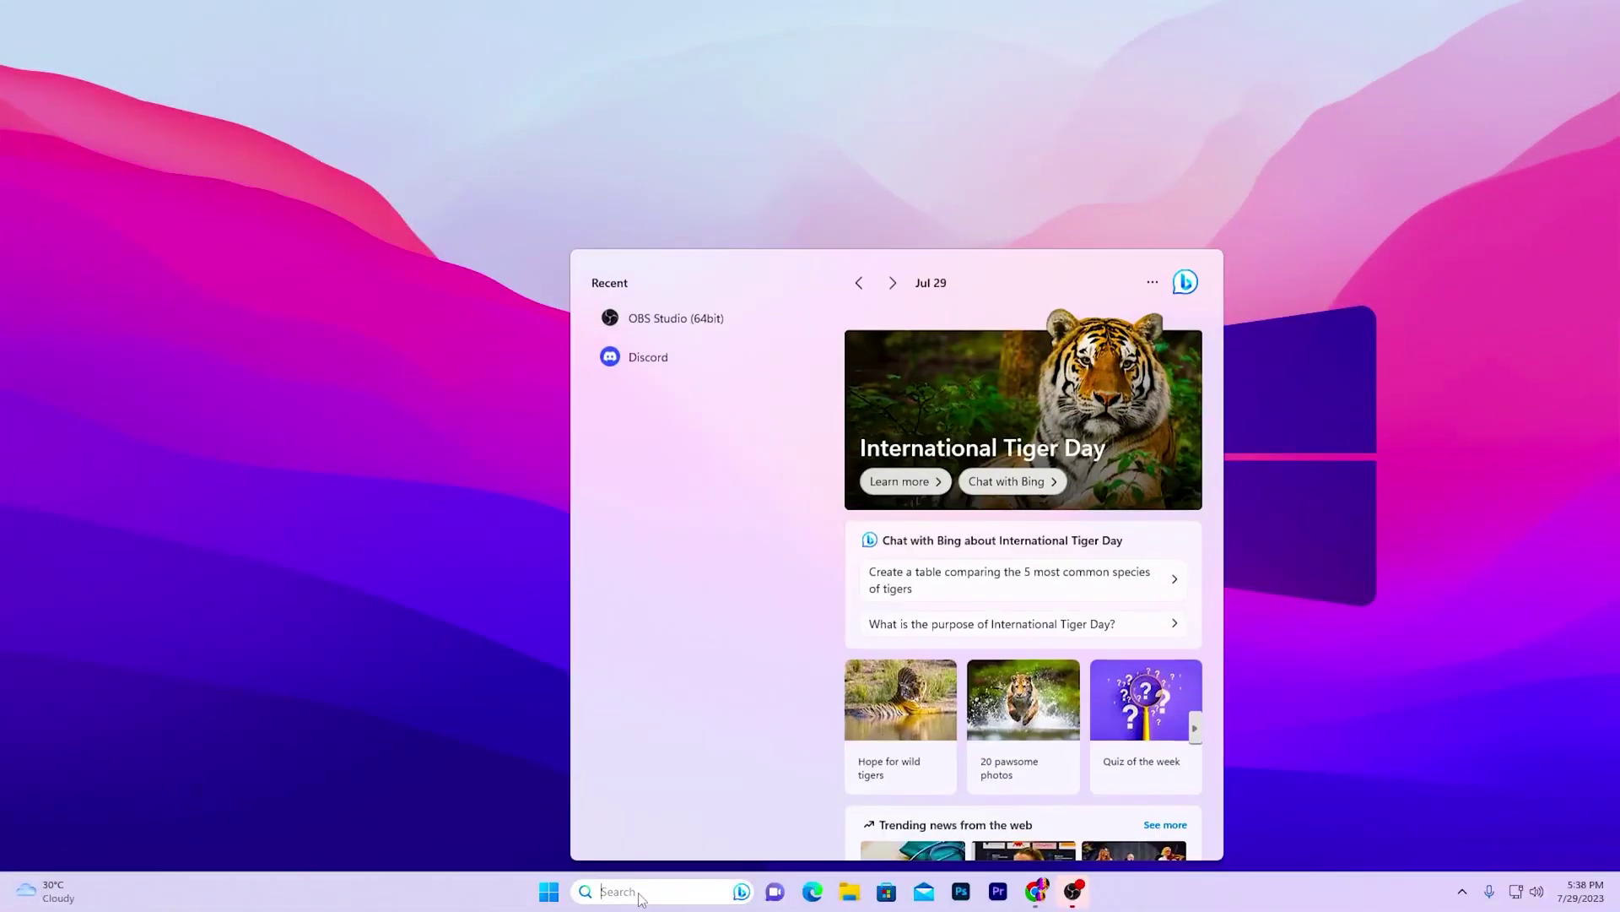
{"action": "type", "text": "N"}
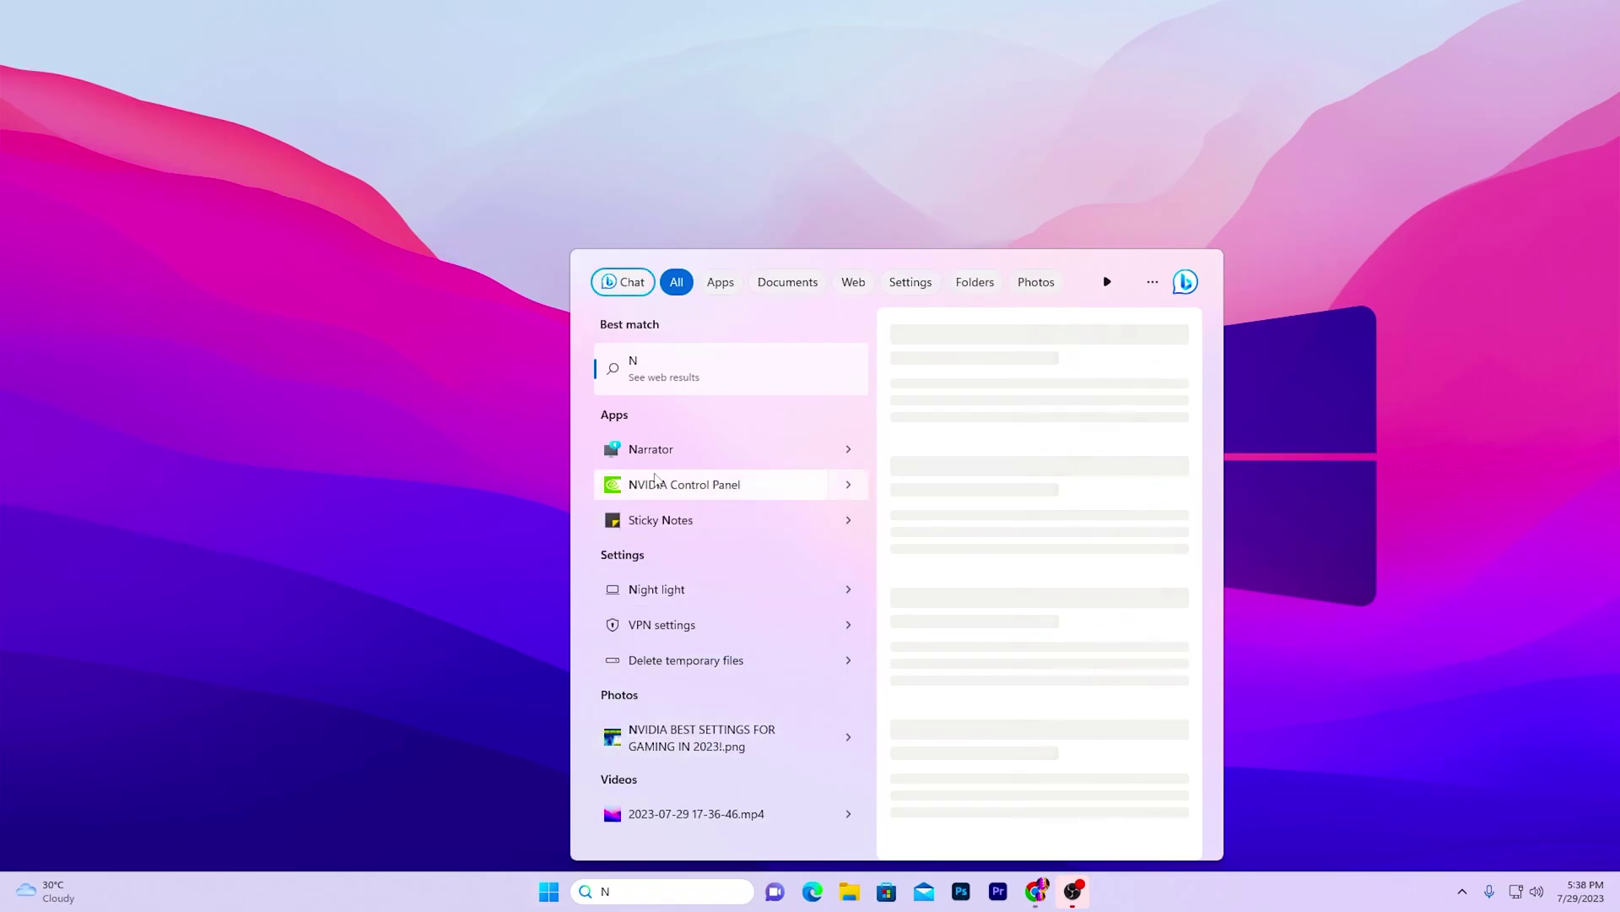
{"action": "key", "text": "Escape"}
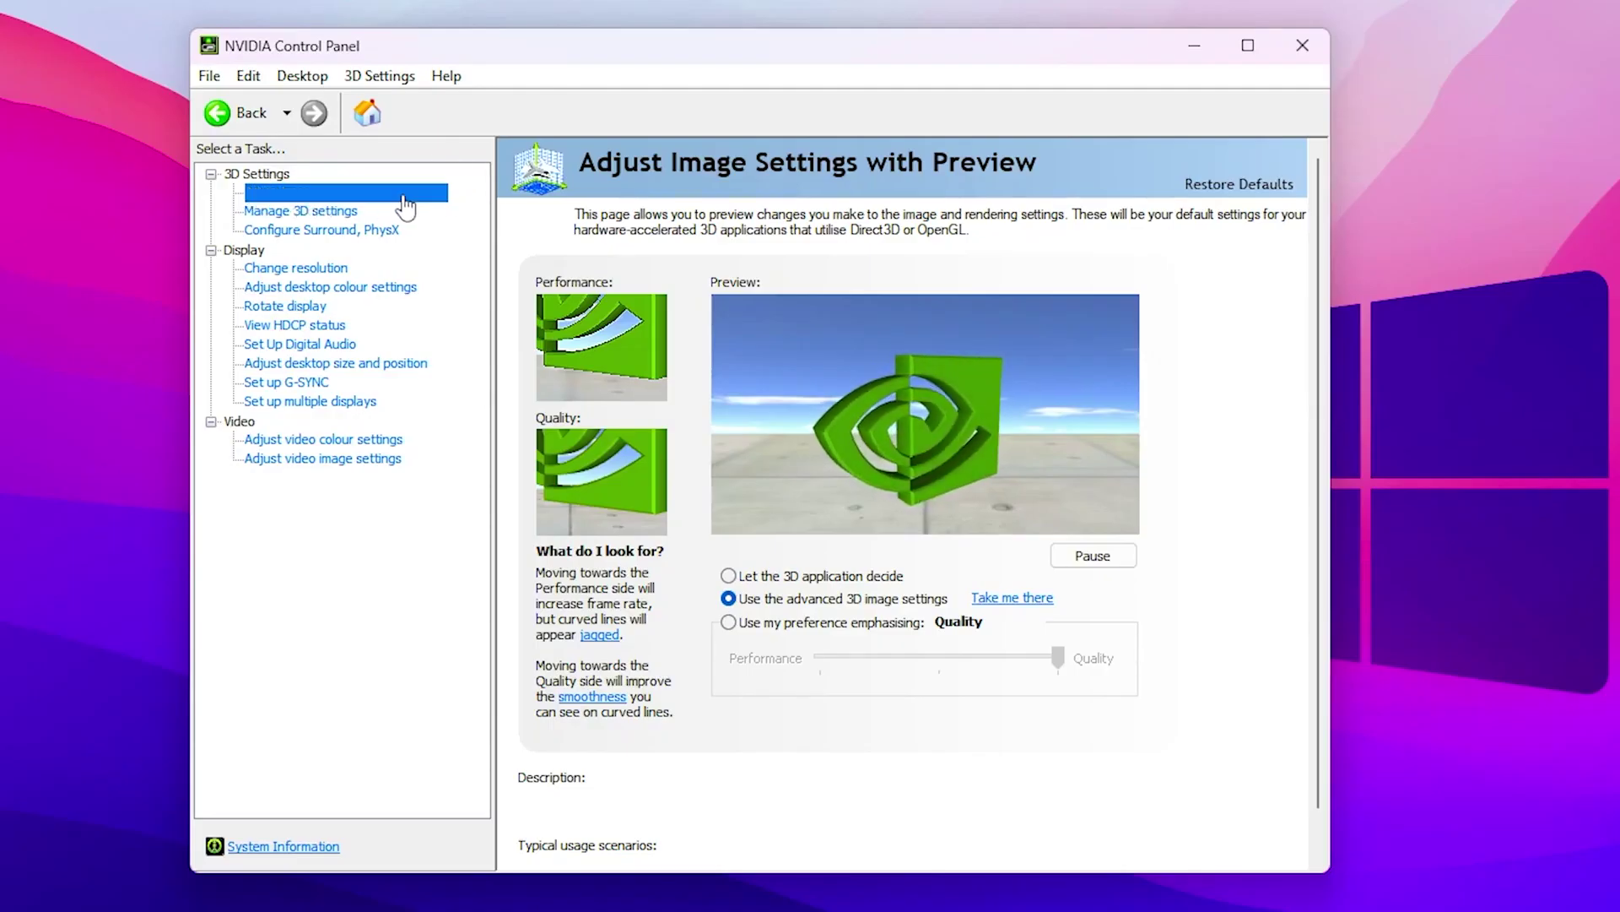
Step: Go to Manage 3D settings and browse its Global Settings feature list
{"action": "mouse_move", "coordinate": [766, 604]}
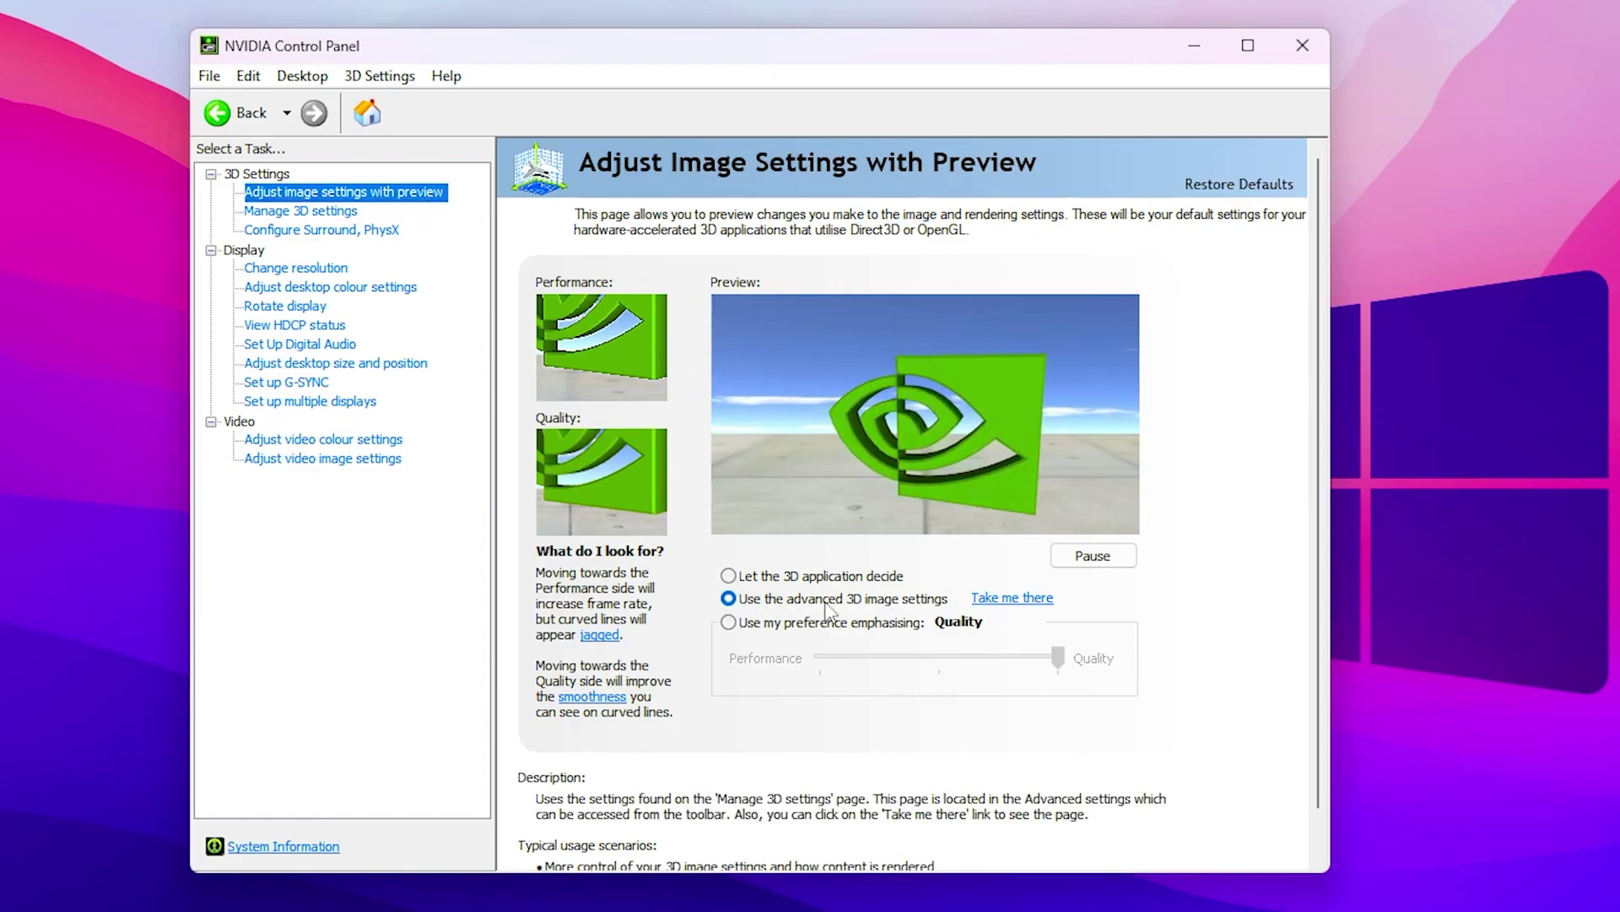
{"action": "left_click", "coordinate": [301, 211]}
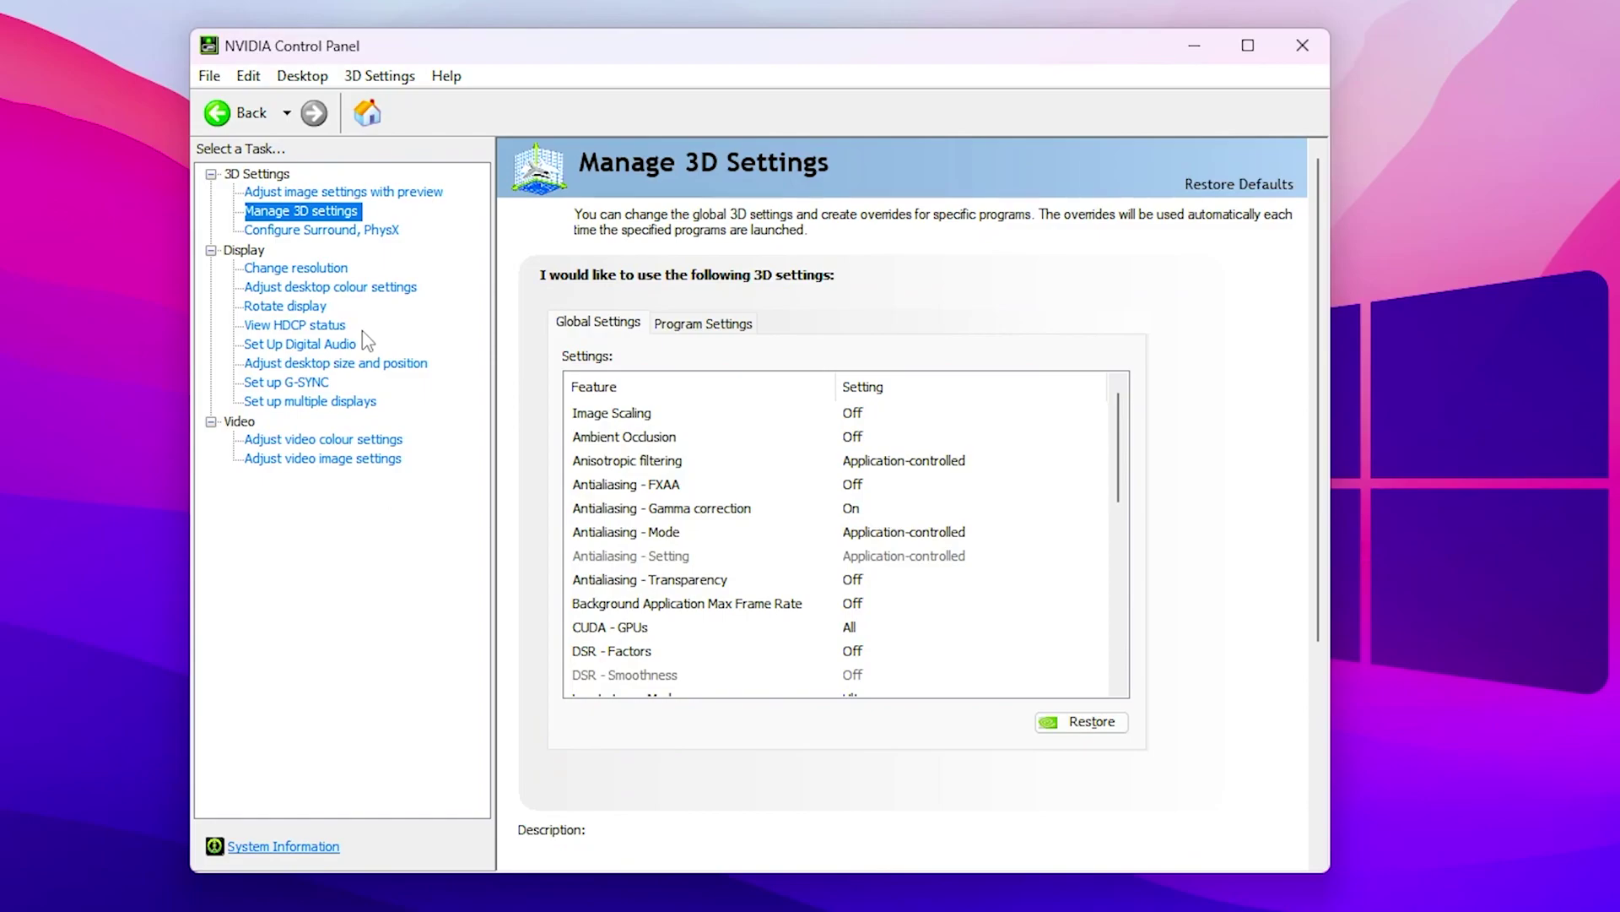
{"action": "mouse_move", "coordinate": [686, 404]}
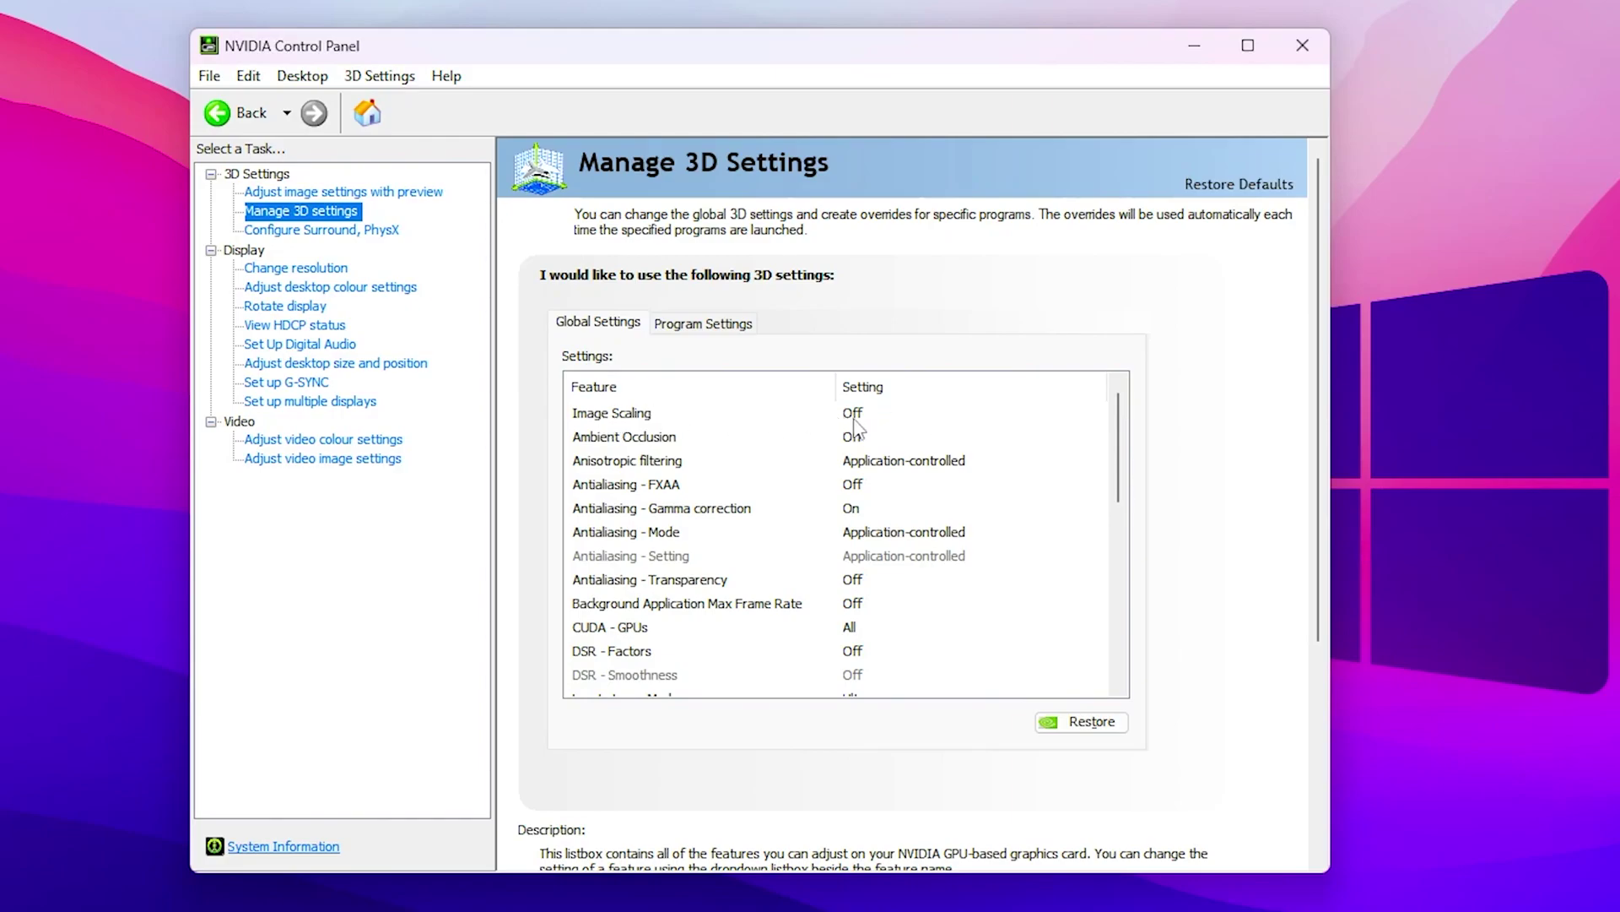
{"action": "mouse_move", "coordinate": [622, 446]}
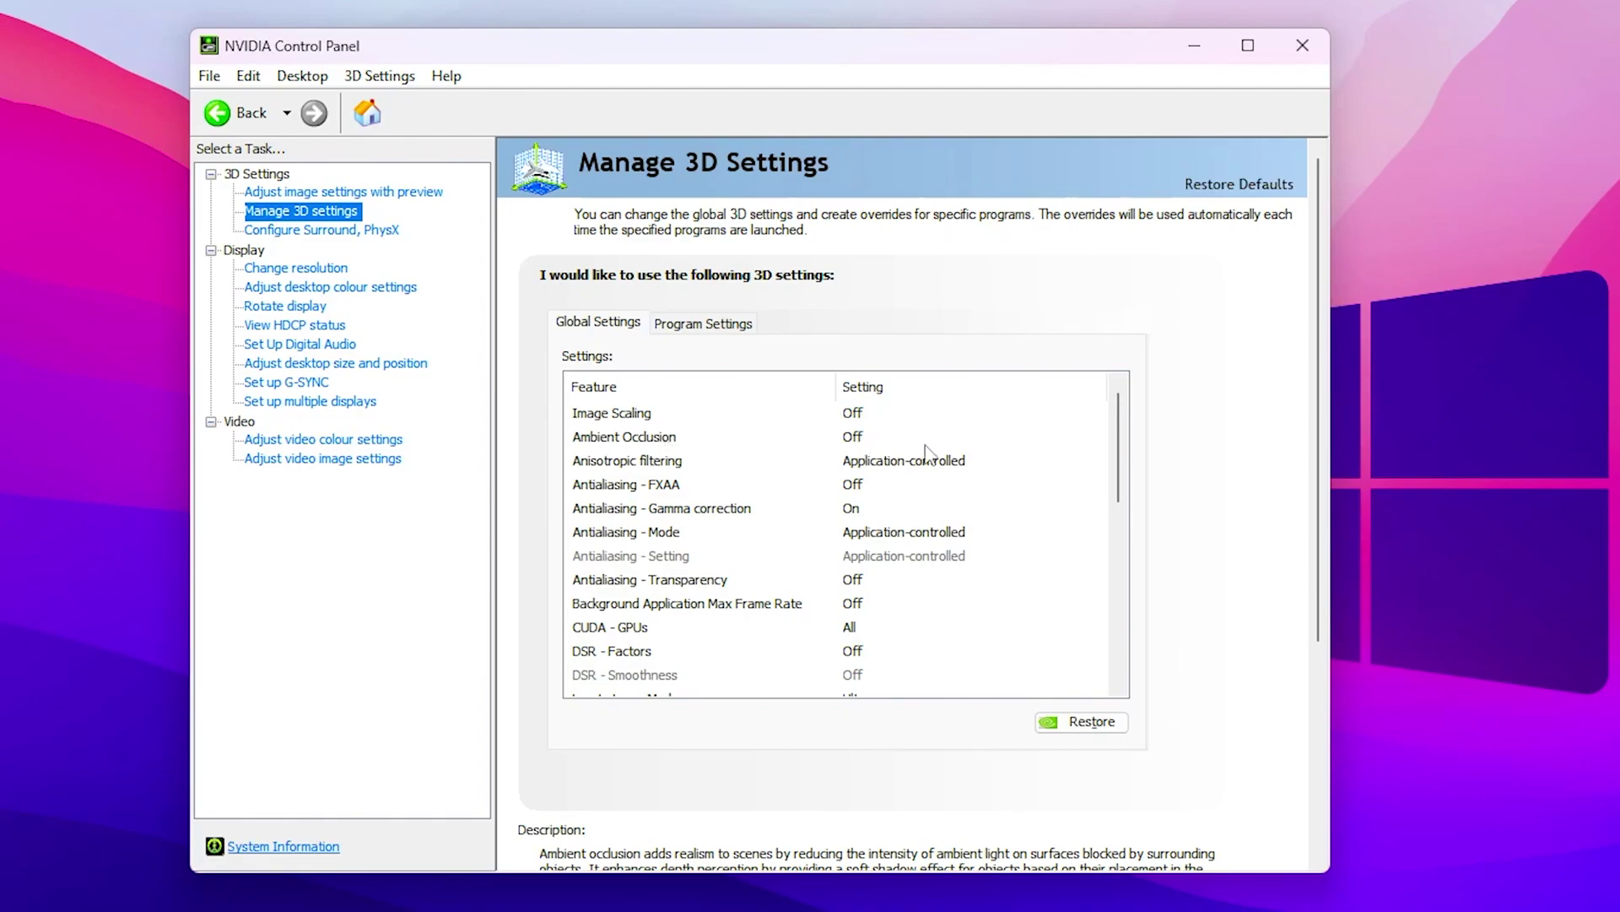
Step: Review the CUDA - GPUs choices and confirm the selection
{"action": "mouse_move", "coordinate": [1070, 463]}
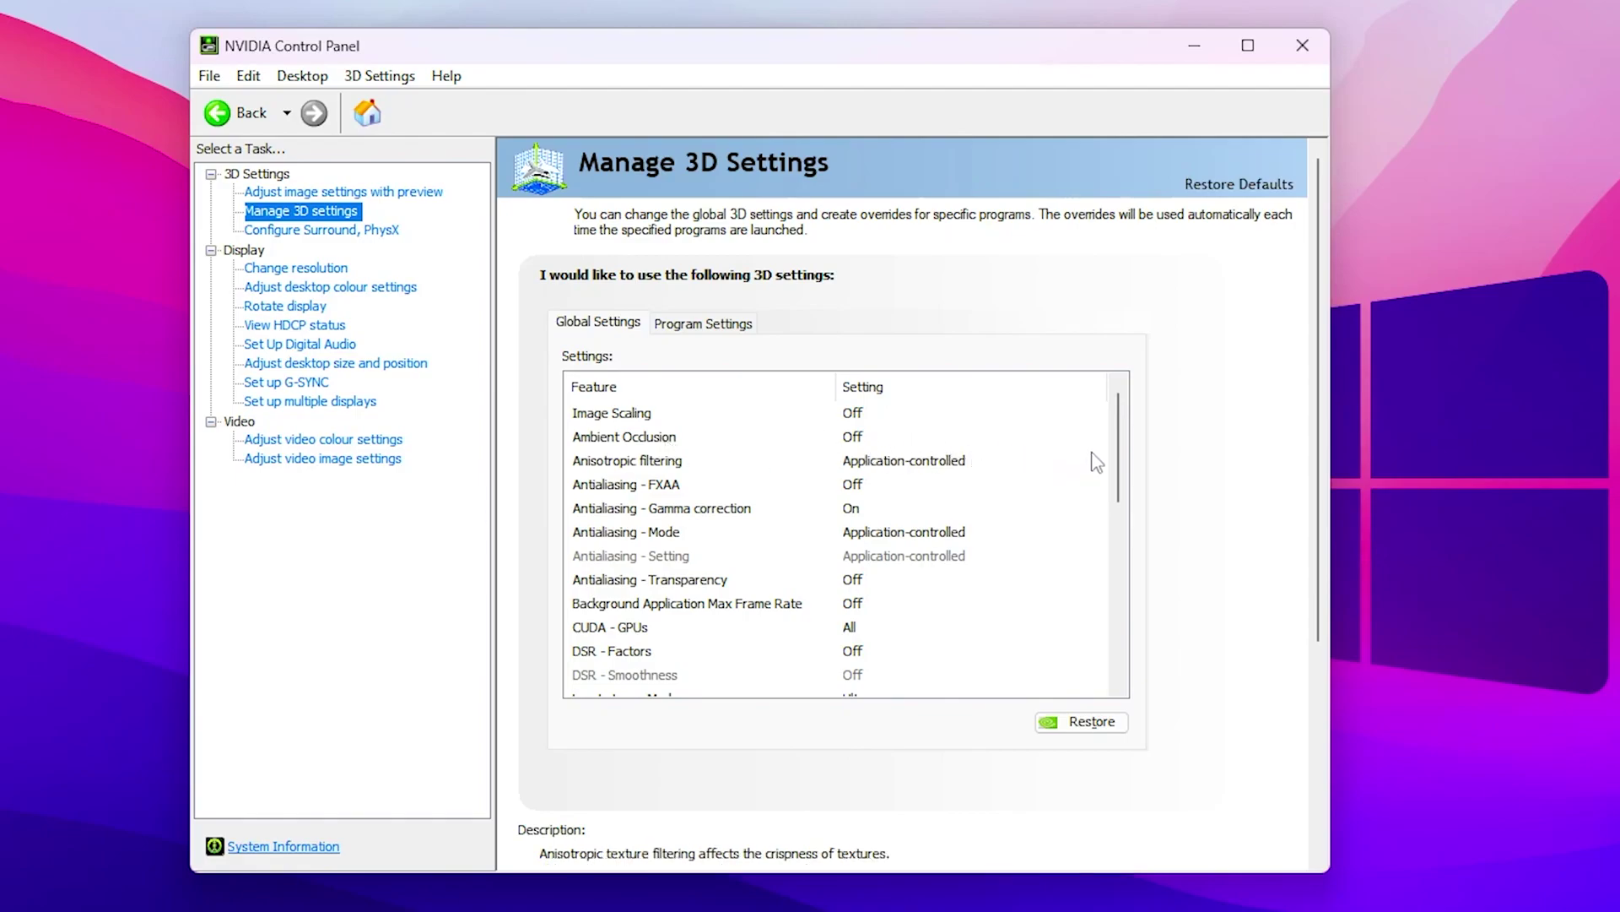
{"action": "scroll", "coordinate": [788, 582], "scroll_direction": "down", "scroll_amount": 2}
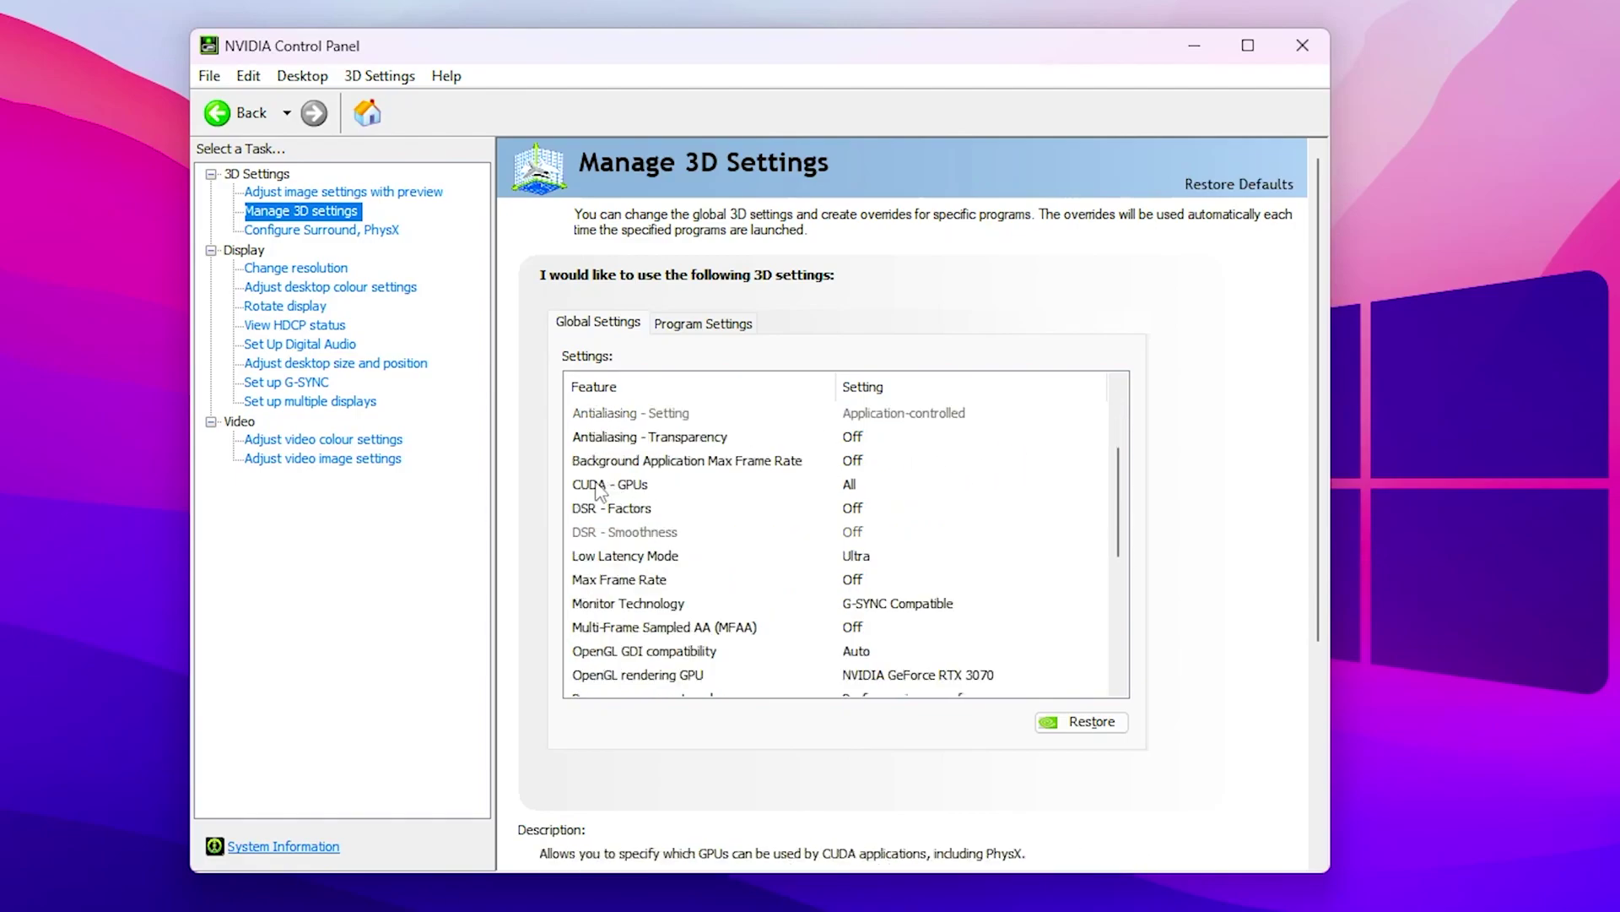
{"action": "left_click", "coordinate": [872, 488]}
{"action": "left_click", "coordinate": [878, 488]}
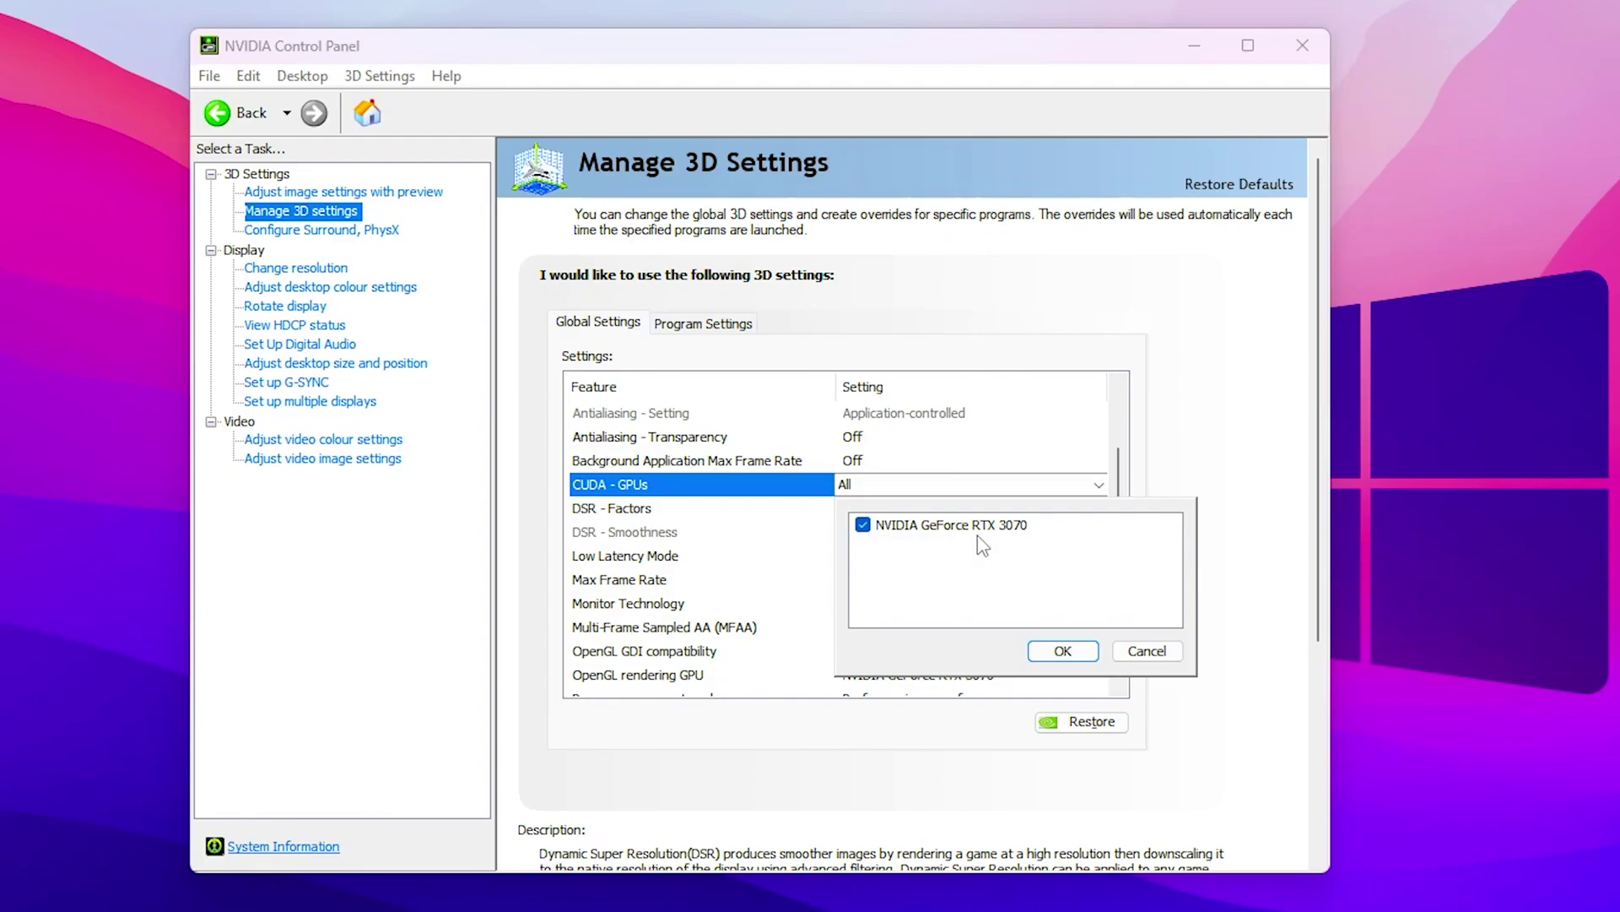
{"action": "left_click", "coordinate": [1061, 652]}
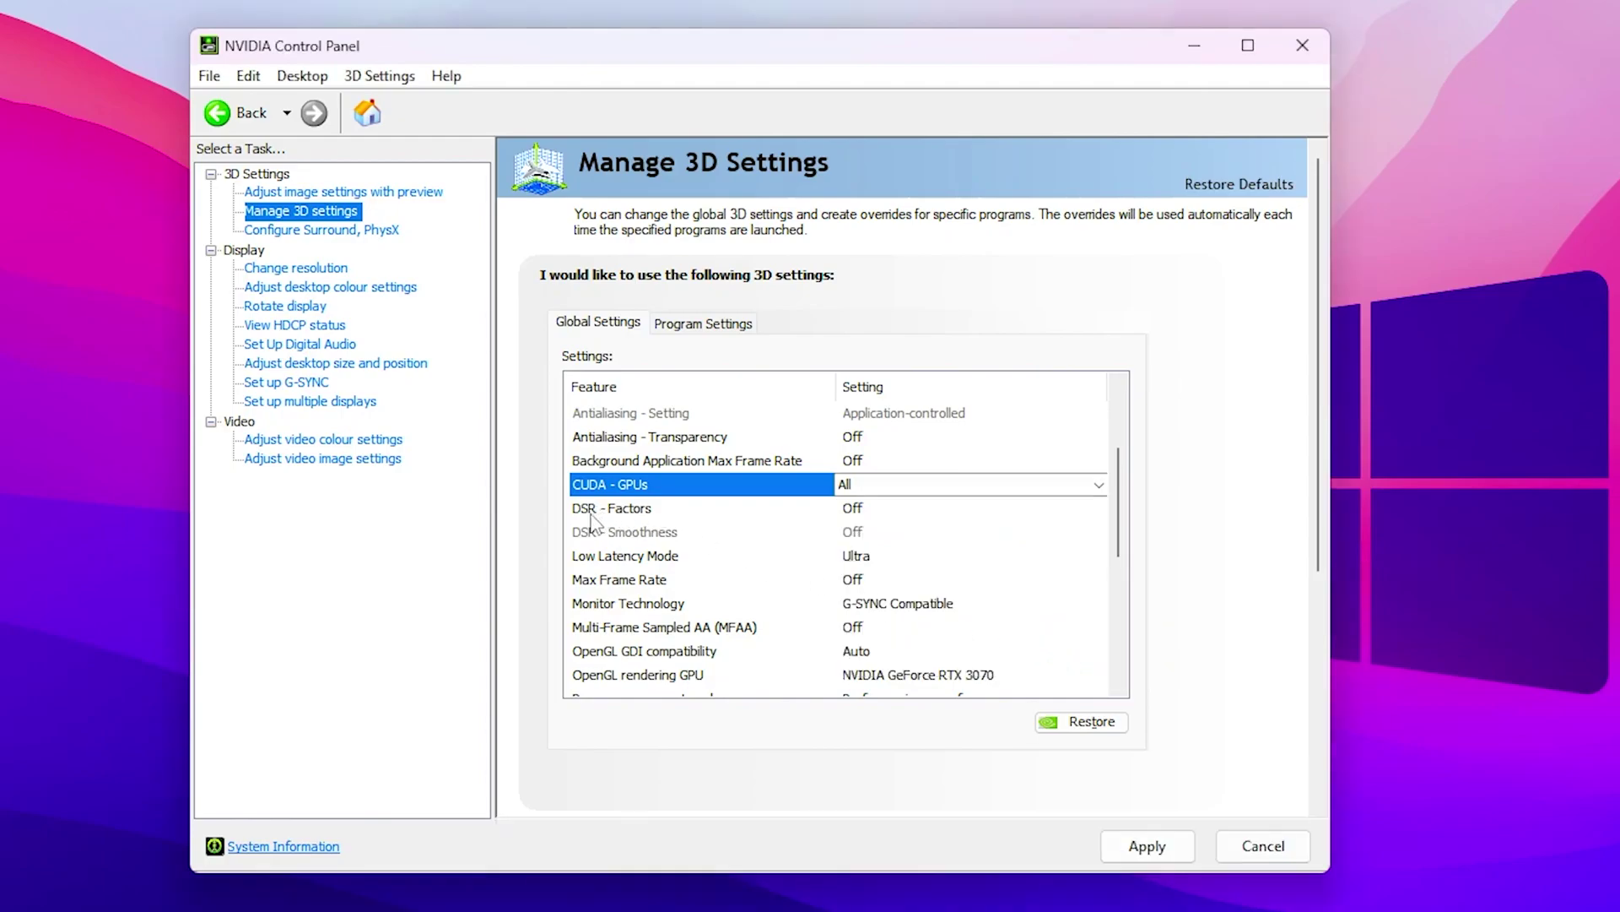
Step: Leave DSR - Factors Off with no scaling factors checked
{"action": "left_click", "coordinate": [860, 509]}
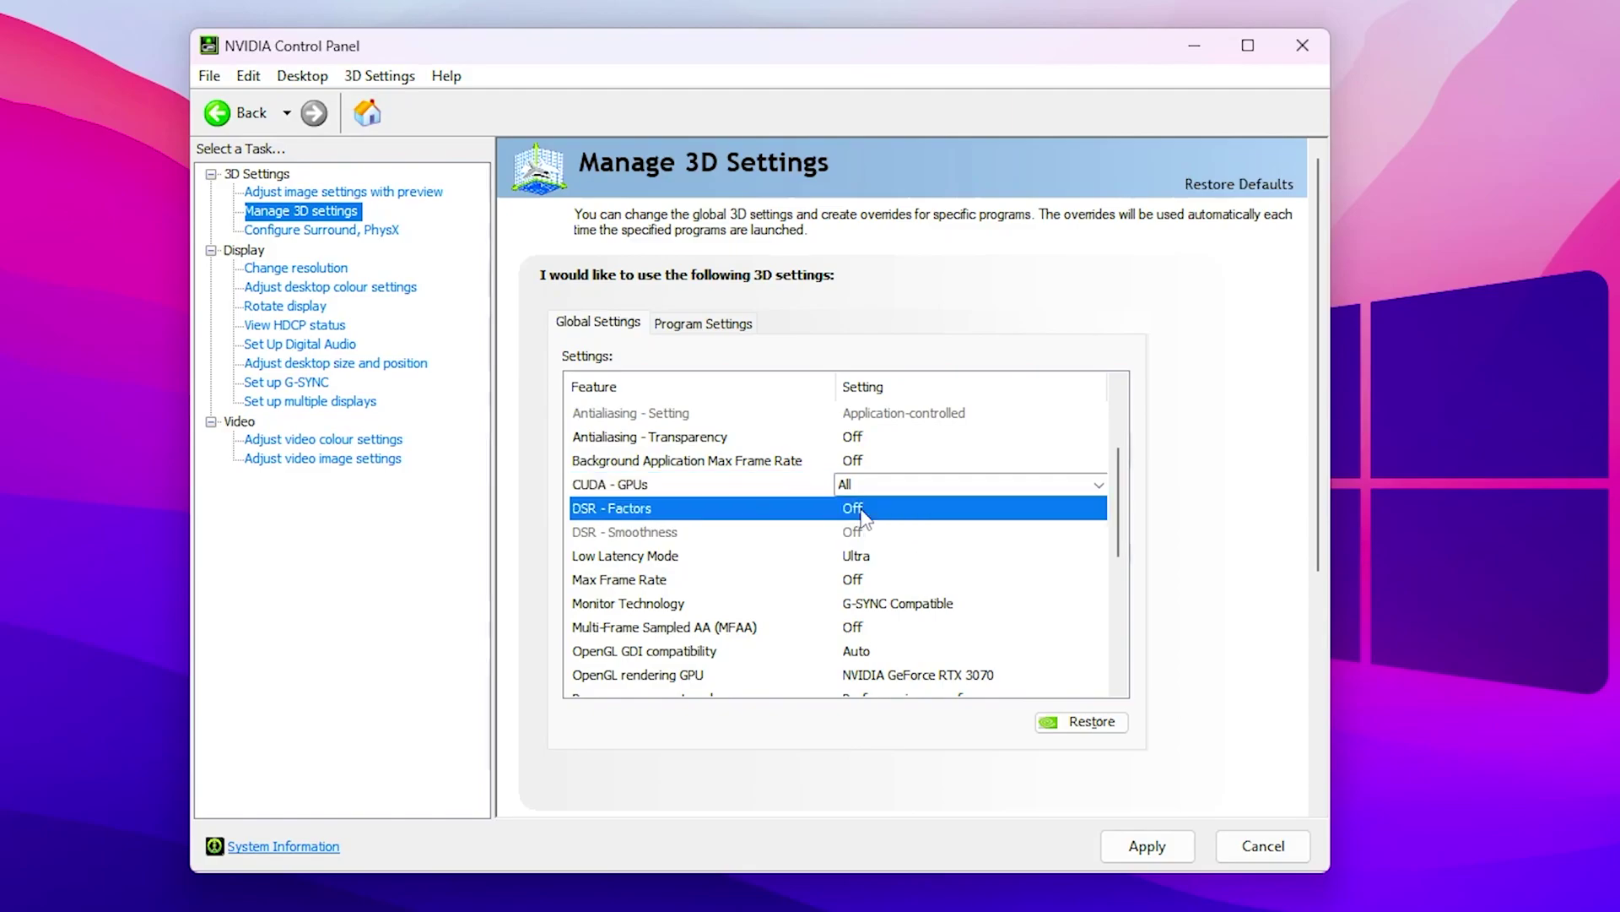
{"action": "left_click", "coordinate": [918, 511]}
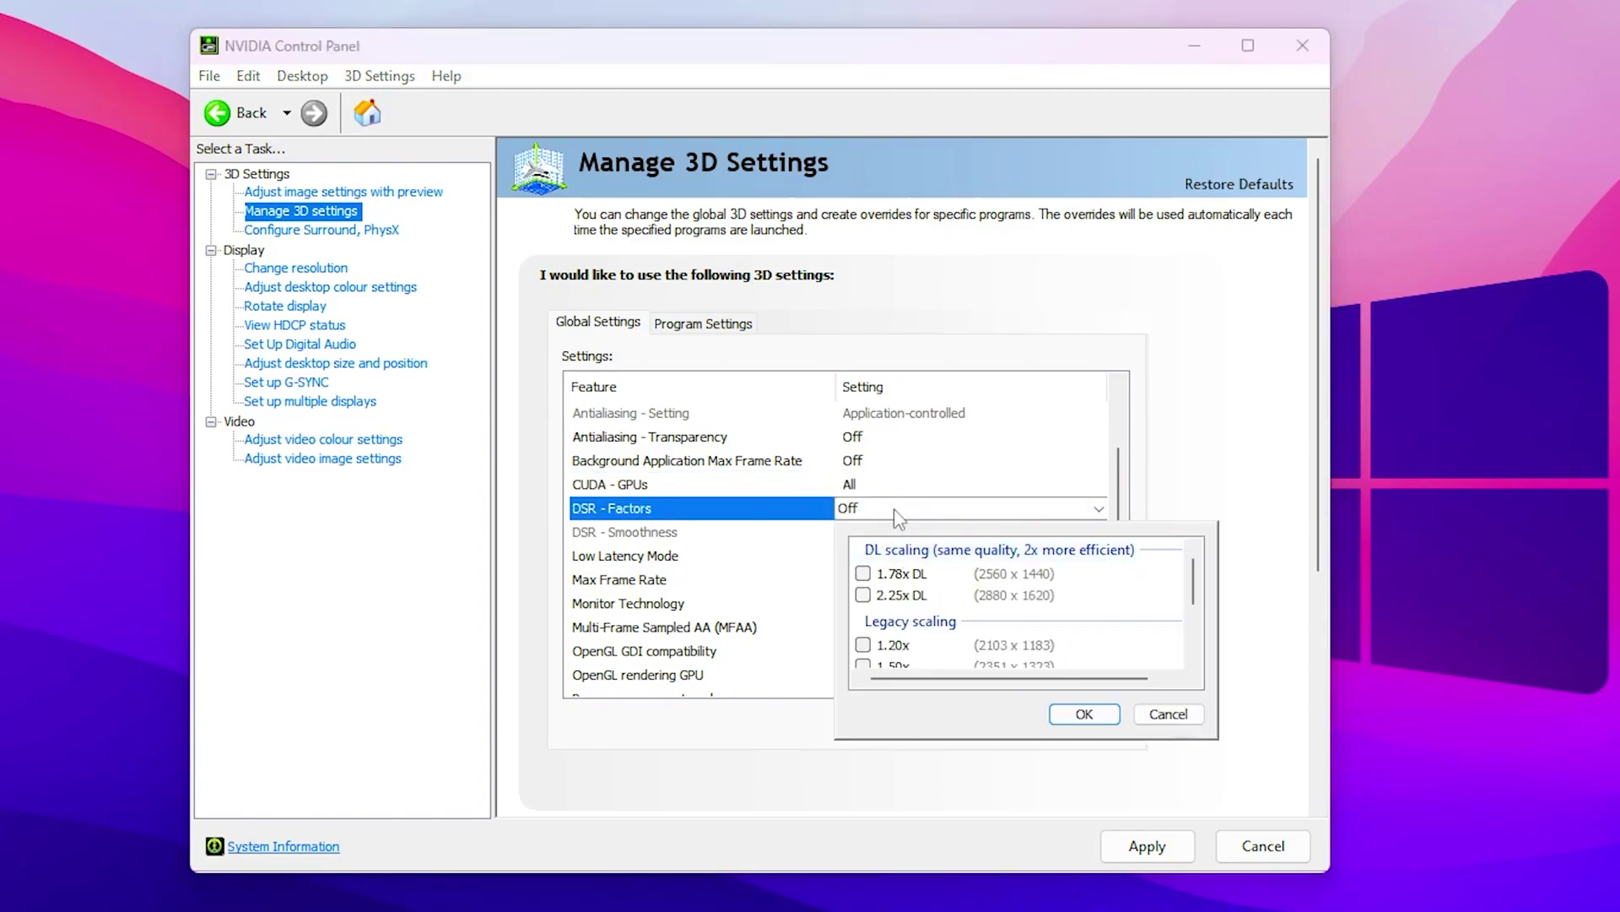
{"action": "left_click", "coordinate": [1069, 717]}
Step: Keep Low Latency Mode set to Ultra
{"action": "left_click", "coordinate": [612, 555]}
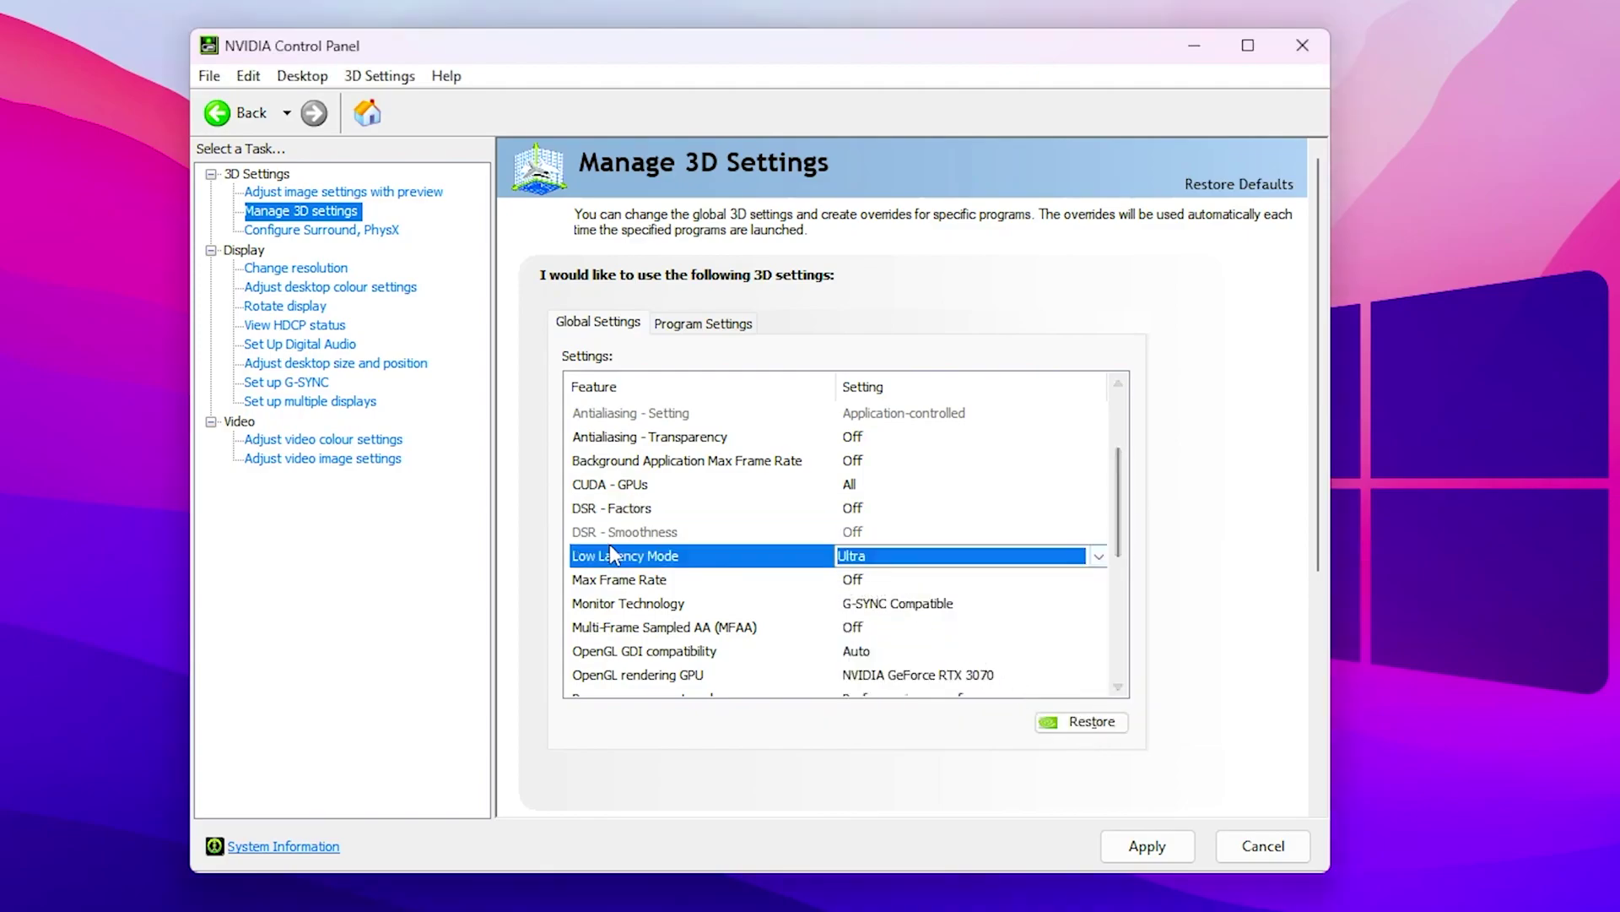
{"action": "left_click", "coordinate": [1098, 556]}
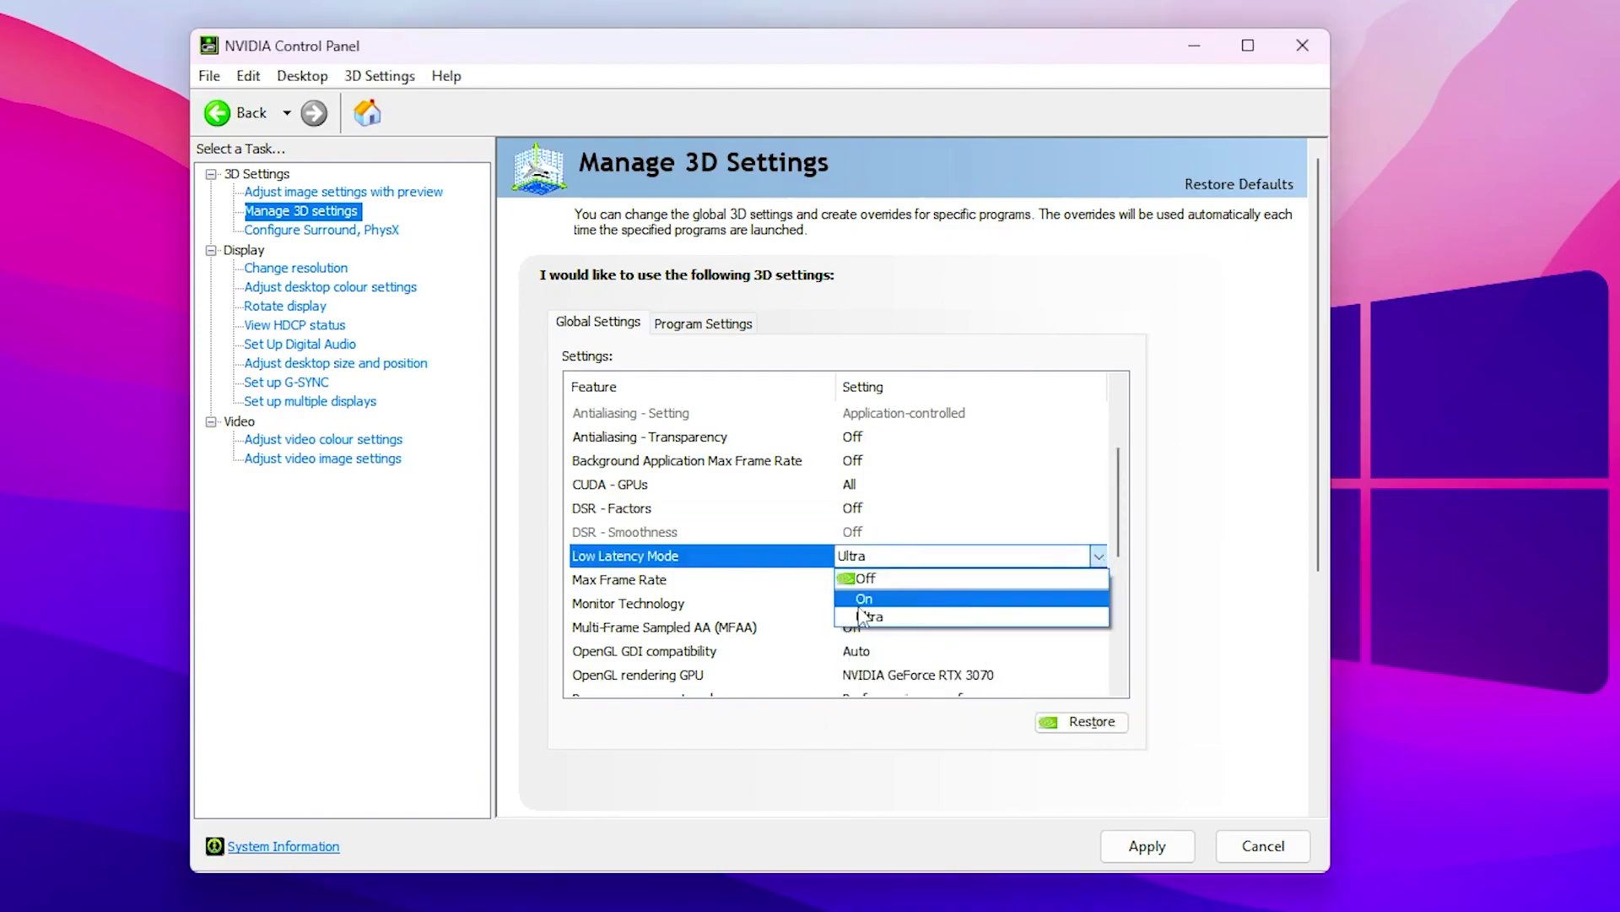
{"action": "left_click", "coordinate": [873, 538]}
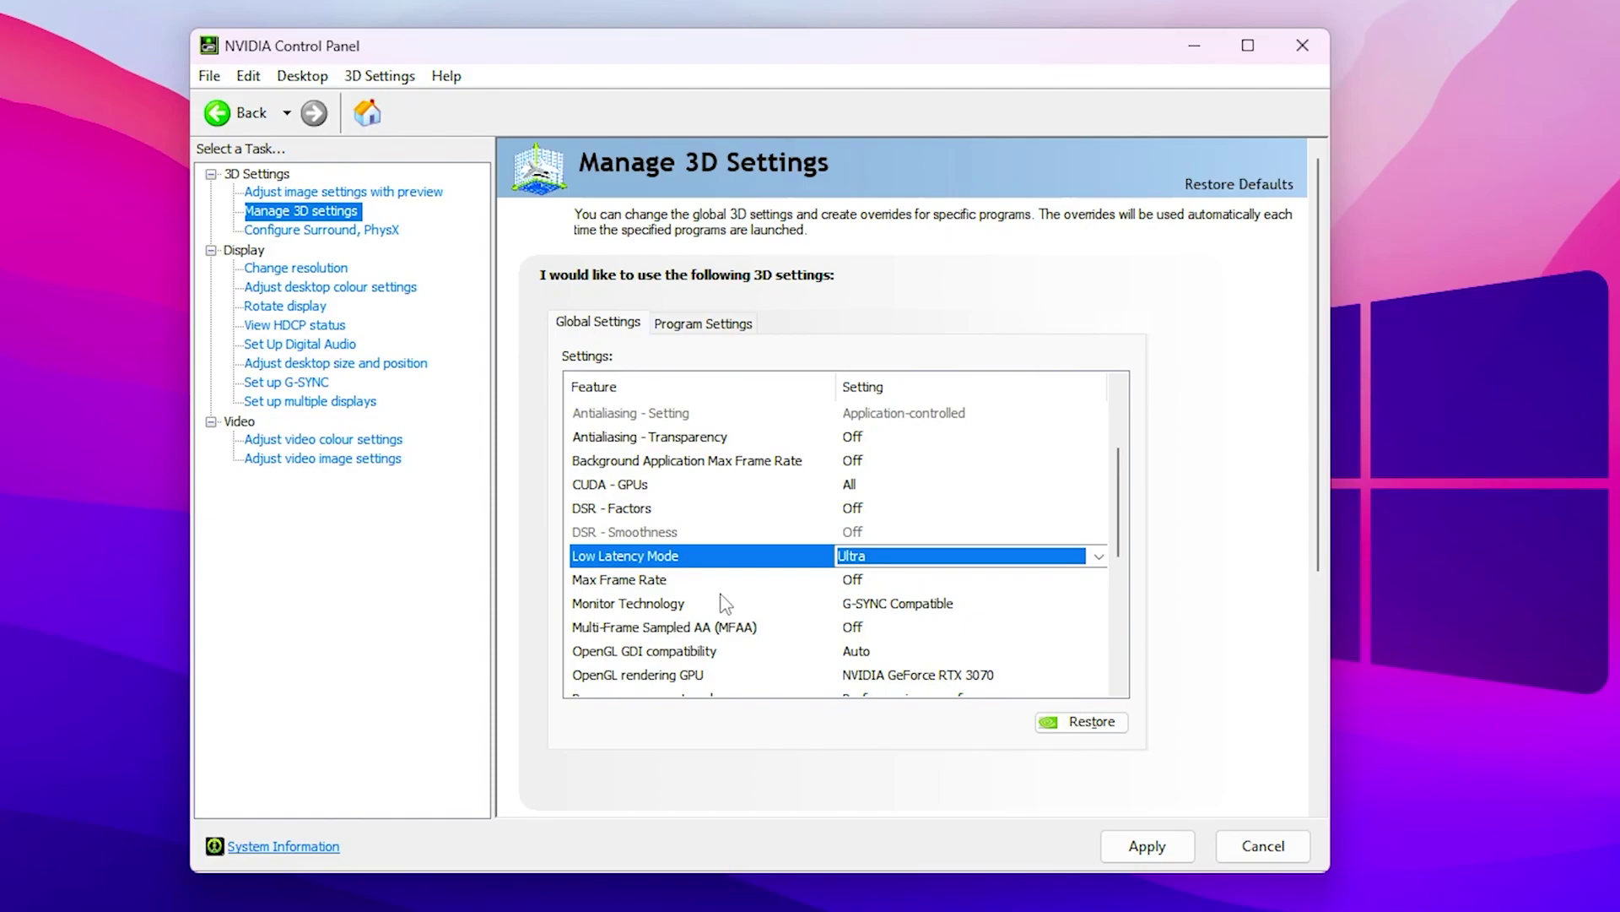
Step: Turn Max Frame Rate on and cap it at 350 FPS
{"action": "left_click", "coordinate": [894, 583]}
{"action": "left_click", "coordinate": [892, 584]}
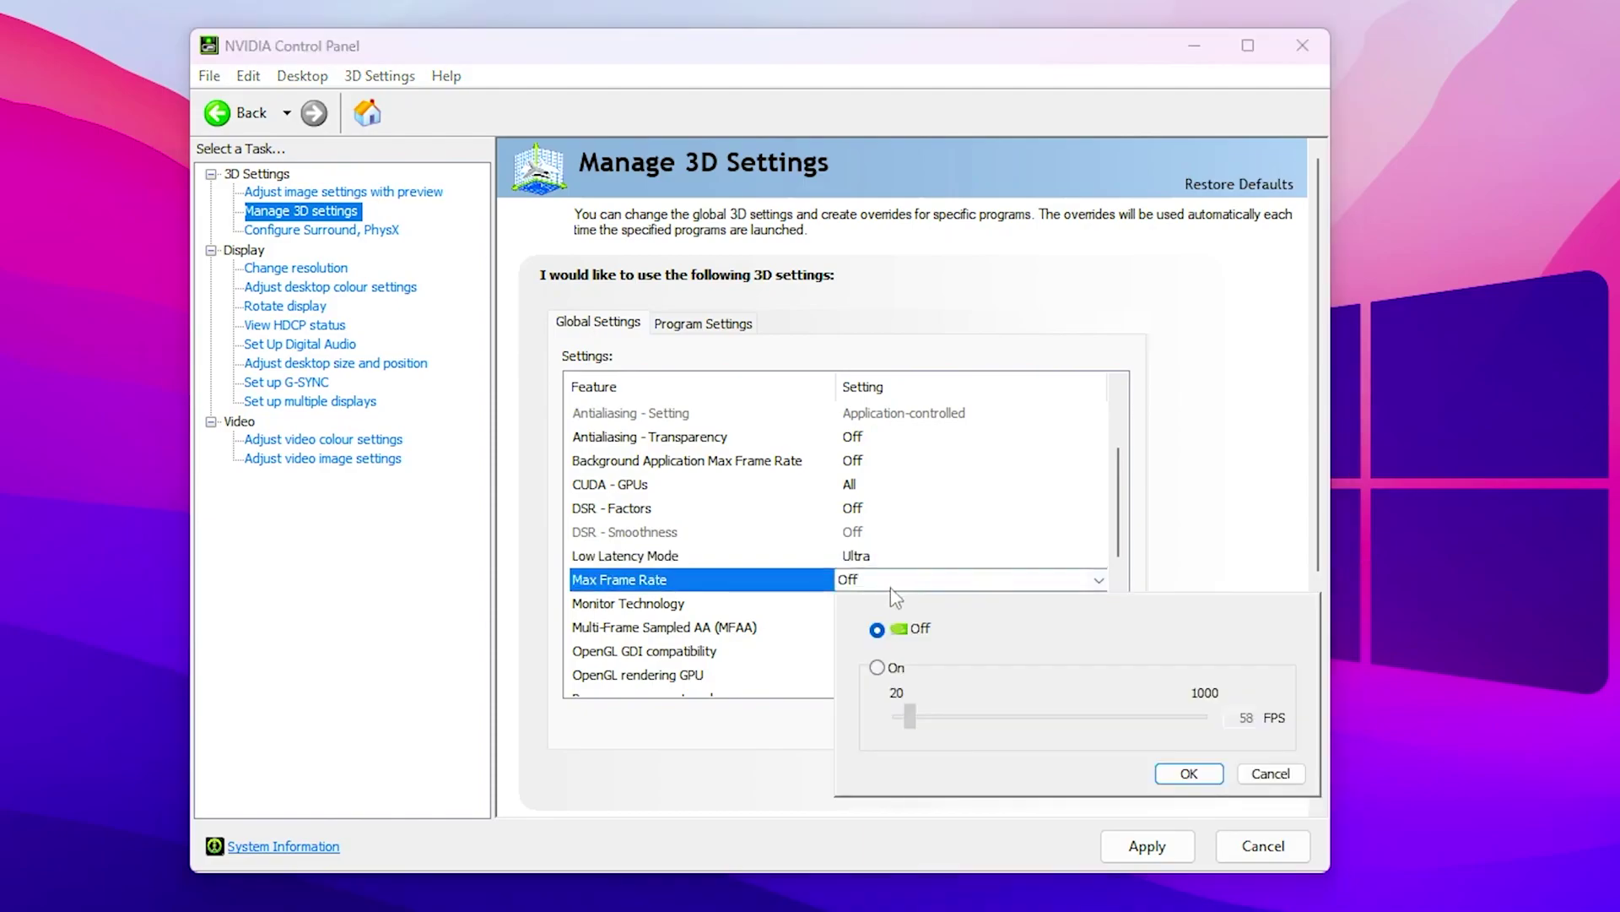
{"action": "left_click", "coordinate": [877, 668]}
{"action": "left_click_drag", "start_coordinate": [911, 717], "coordinate": [998, 718]}
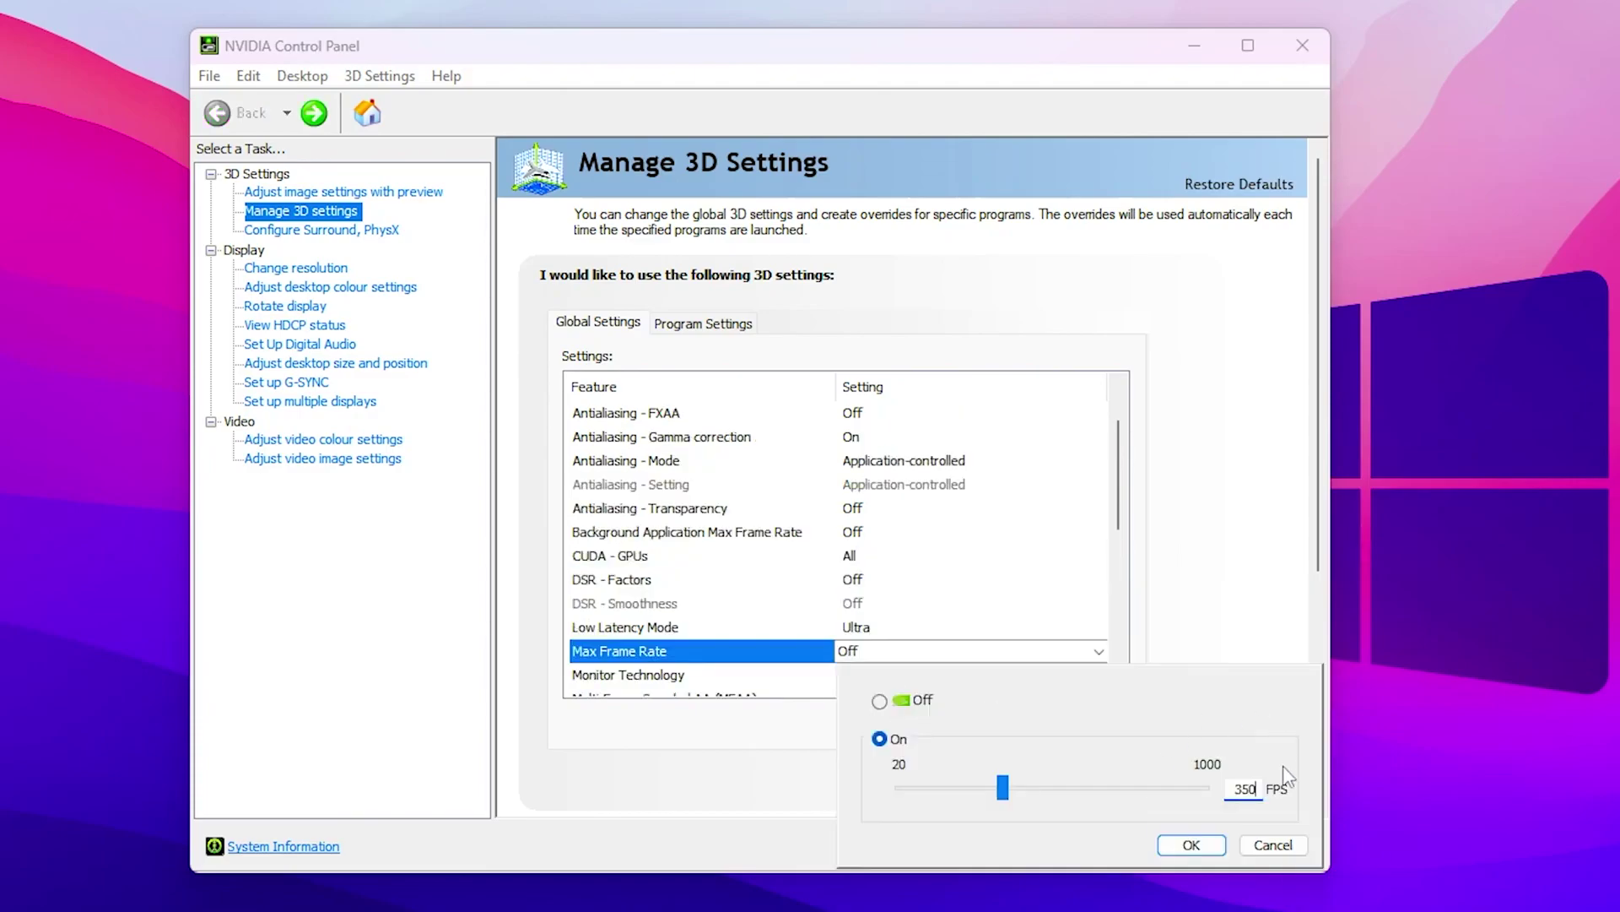
{"action": "left_click", "coordinate": [1190, 853]}
{"action": "scroll", "coordinate": [1008, 477], "scroll_direction": "down", "scroll_amount": 3}
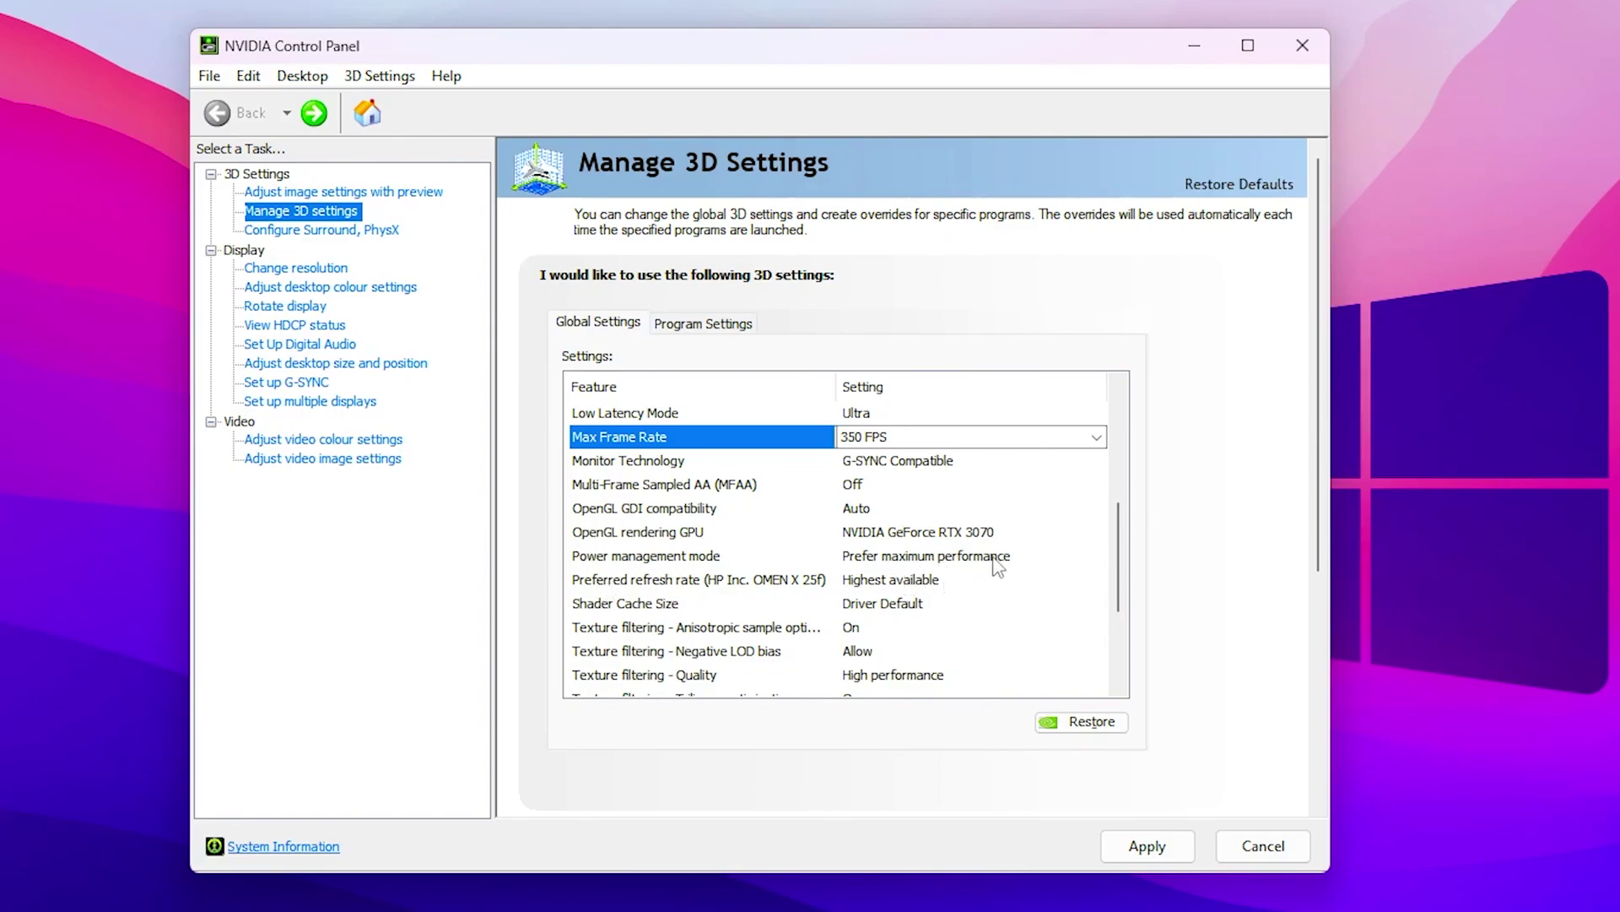
Step: Set Shader Cache Size to 10 GB, apply, and move to Adjust desktop colour settings
{"action": "scroll", "coordinate": [1006, 556], "scroll_direction": "down", "scroll_amount": 1}
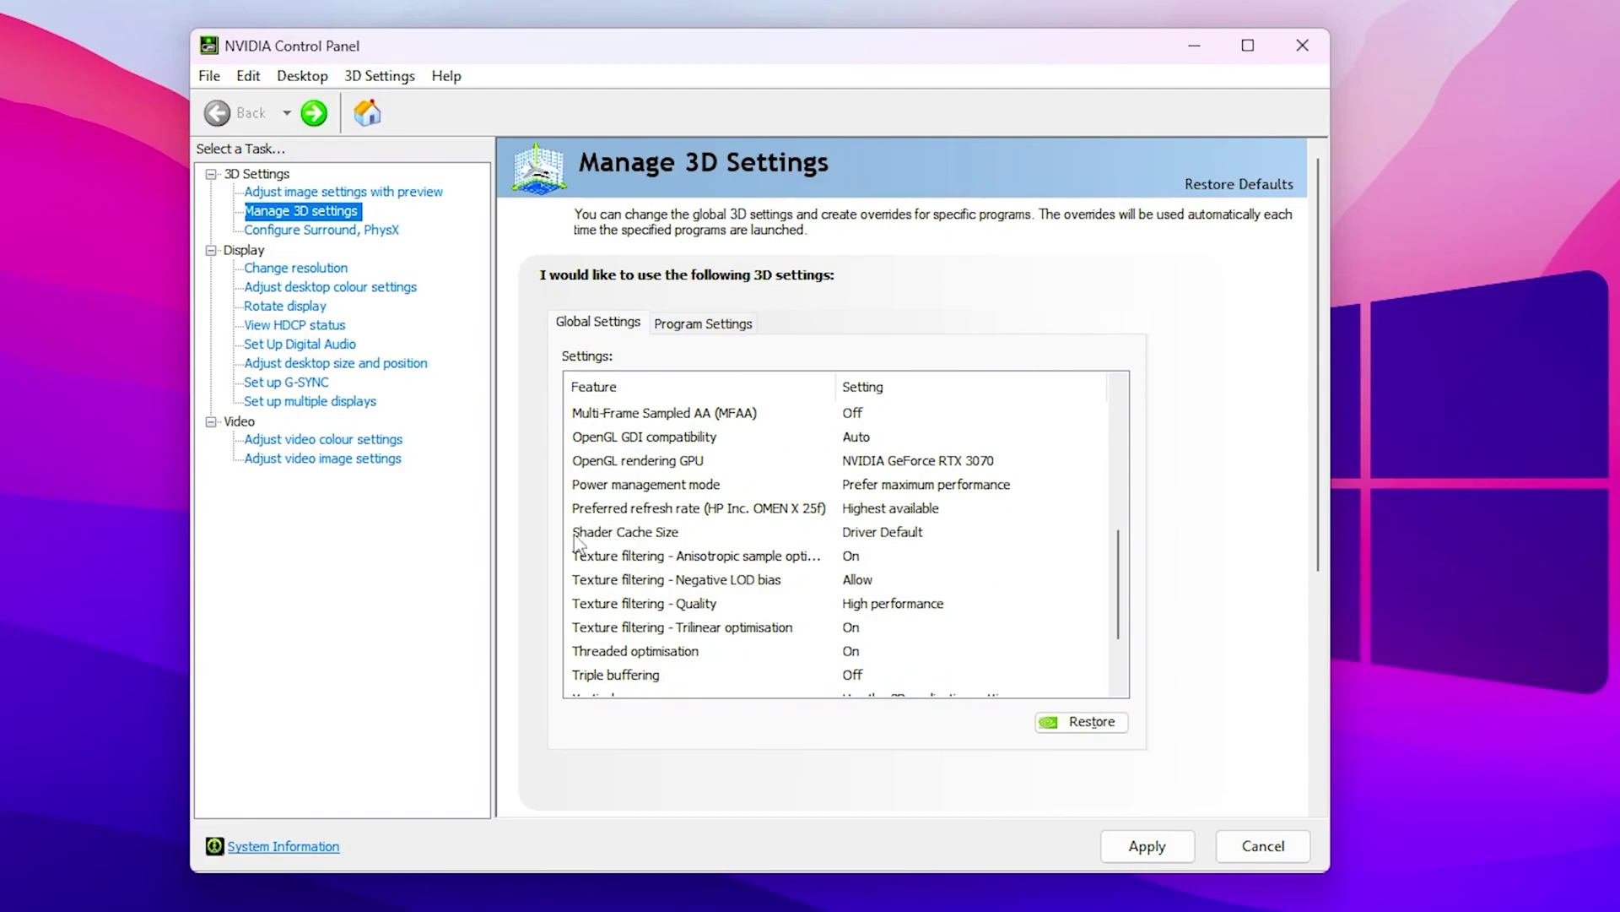
{"action": "left_click", "coordinate": [889, 538]}
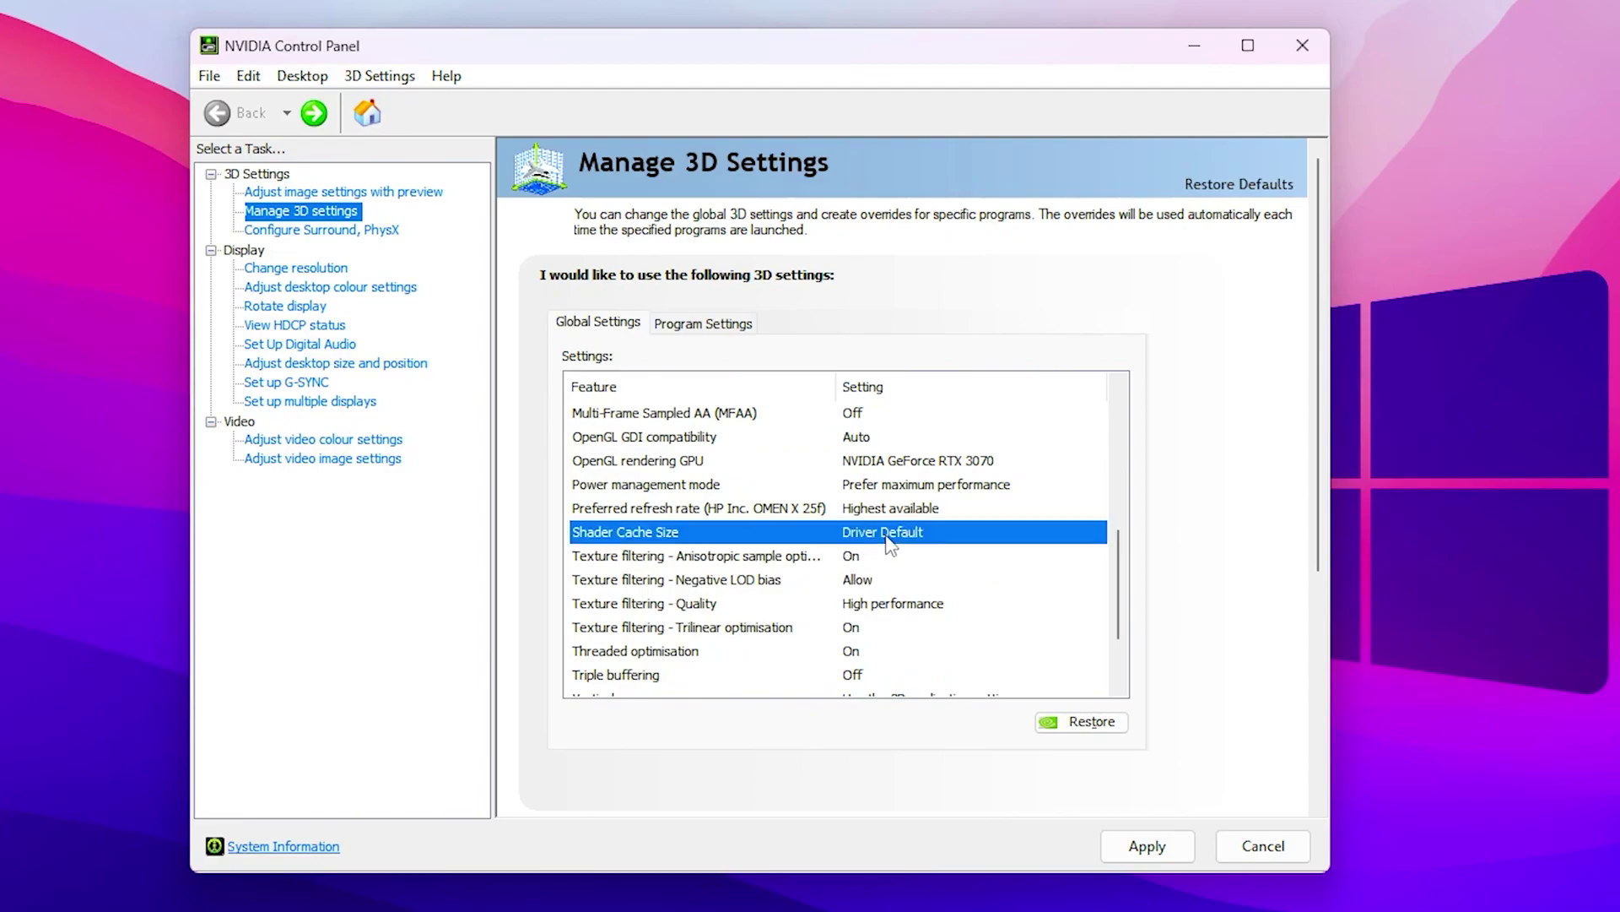
{"action": "left_click", "coordinate": [926, 540]}
{"action": "left_click", "coordinate": [894, 687]}
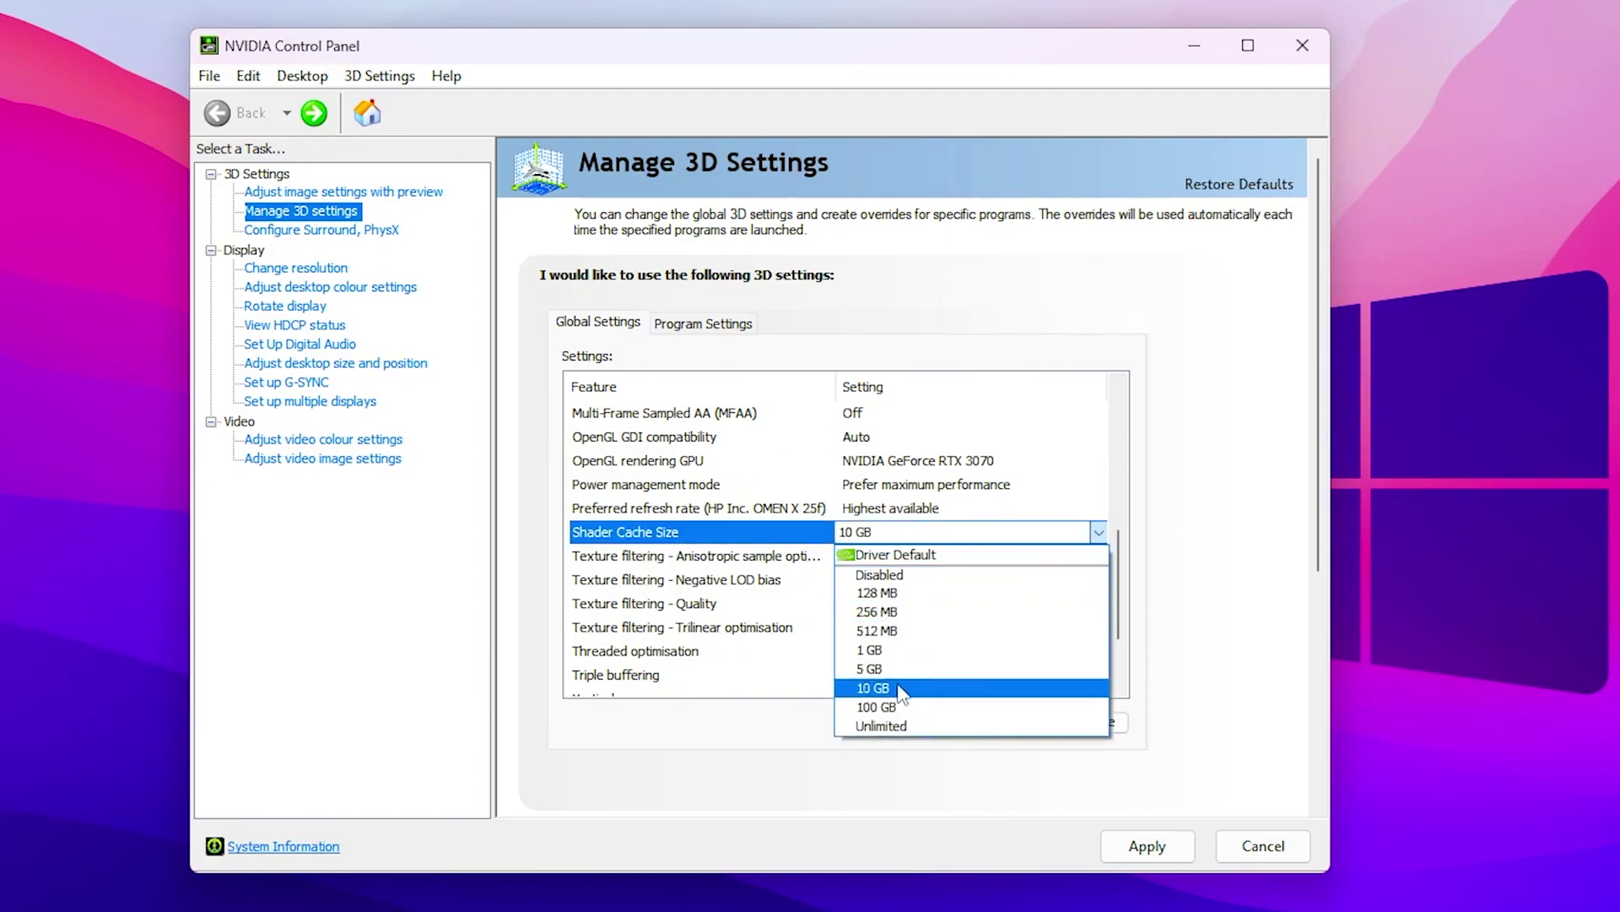
{"action": "scroll", "coordinate": [897, 557], "scroll_direction": "up", "scroll_amount": 5}
{"action": "scroll", "coordinate": [899, 553], "scroll_direction": "down", "scroll_amount": 3}
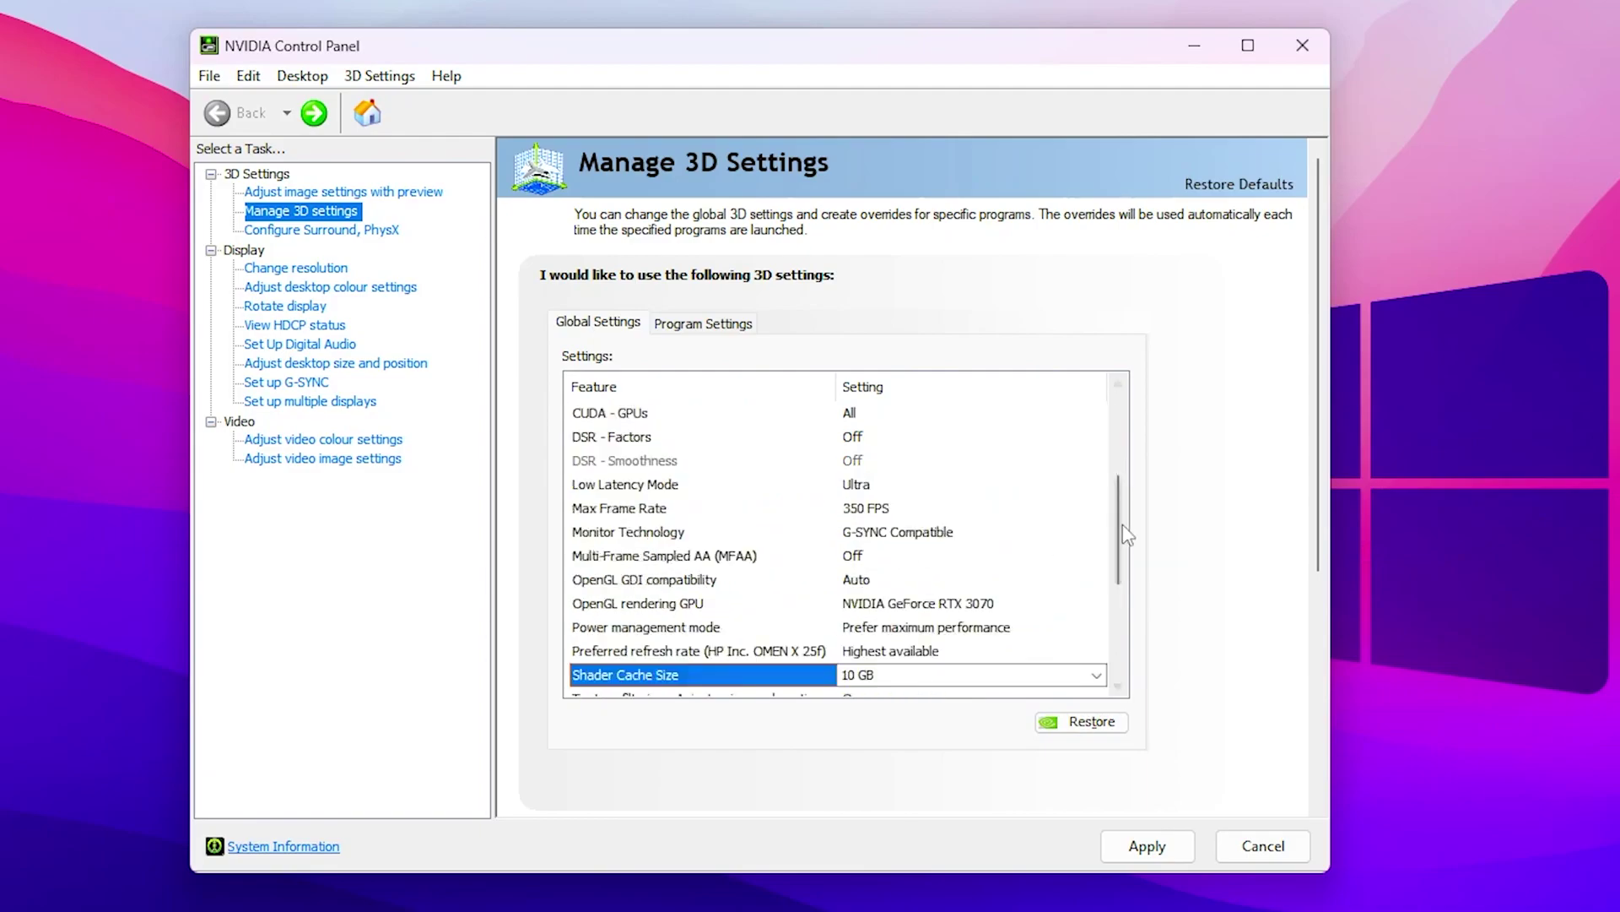
{"action": "left_click_drag", "start_coordinate": [1118, 540], "coordinate": [1121, 598]}
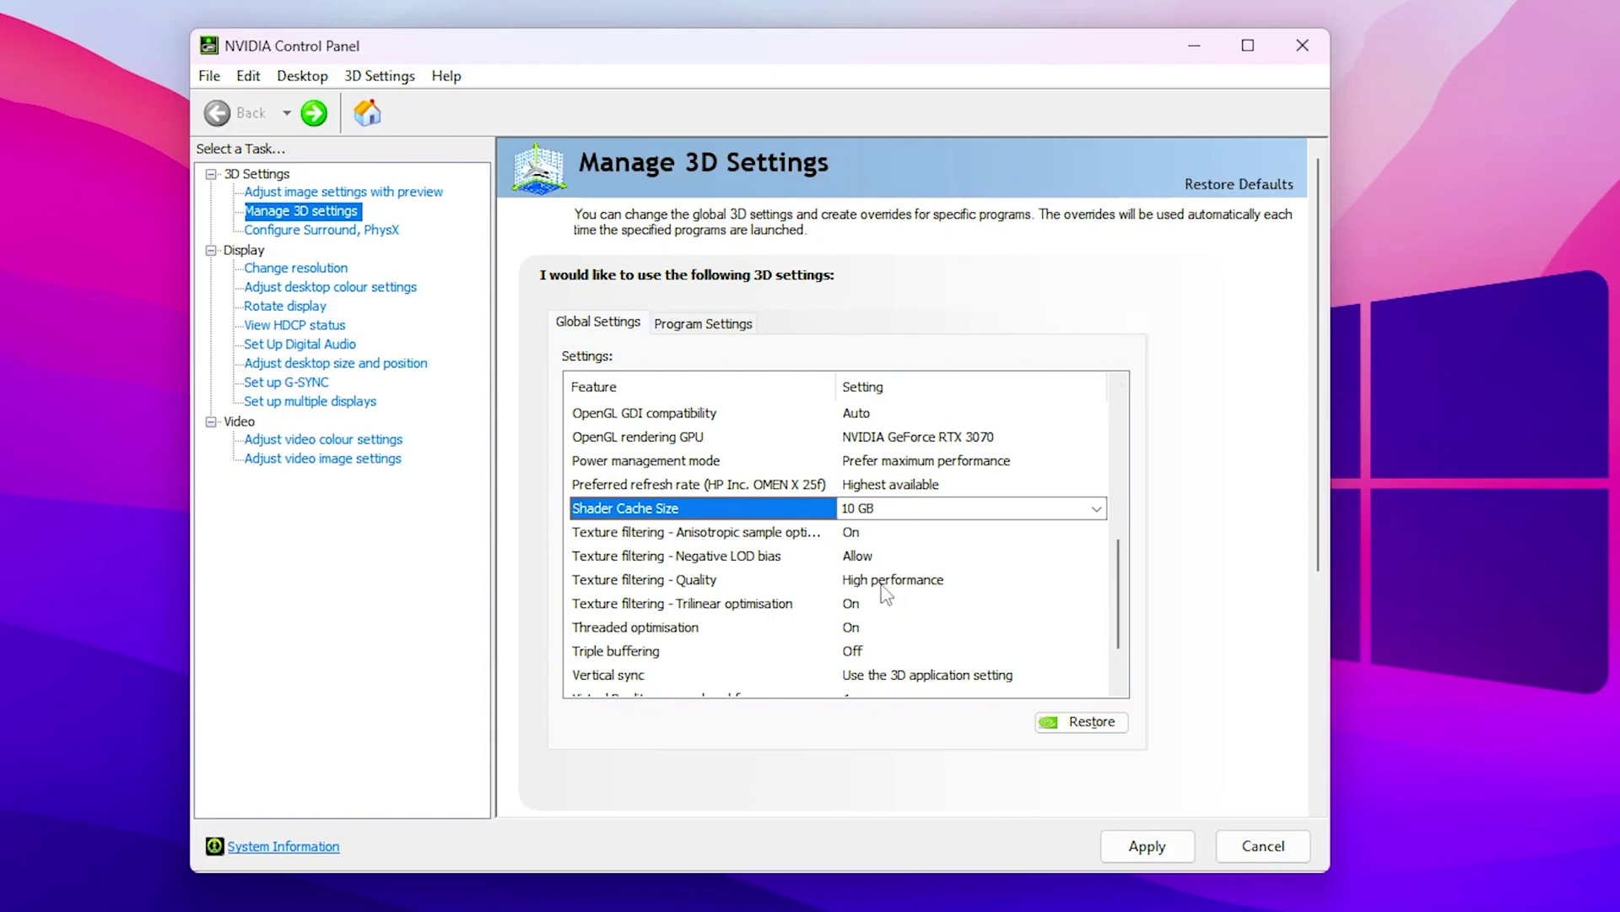
{"action": "scroll", "coordinate": [1005, 585], "scroll_direction": "down", "scroll_amount": 1}
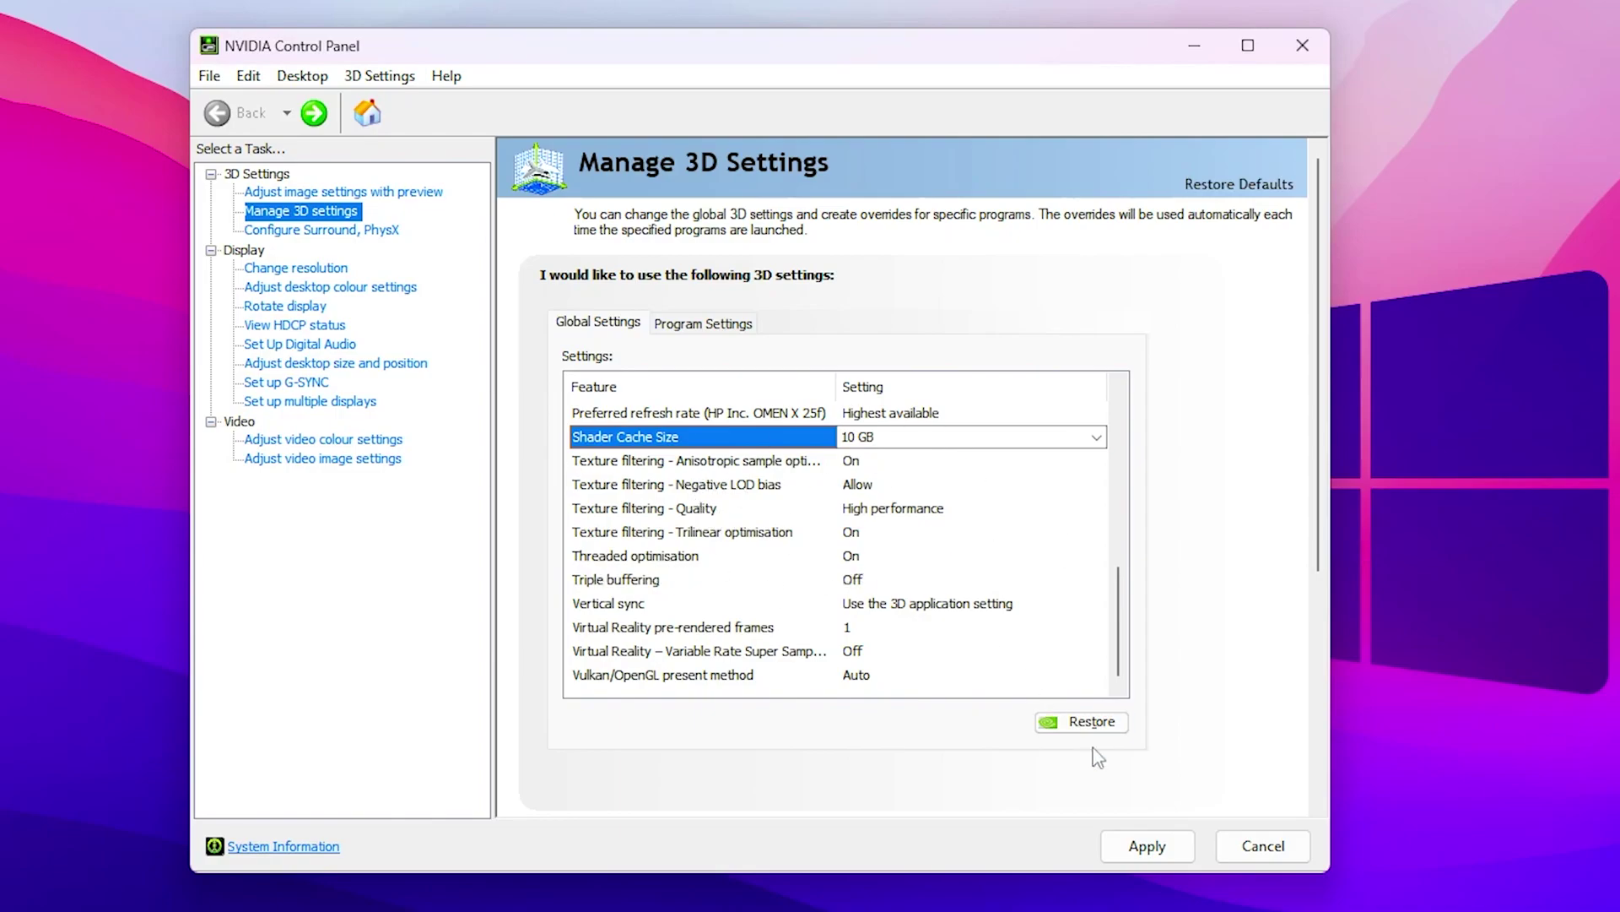
{"action": "left_click", "coordinate": [1163, 849]}
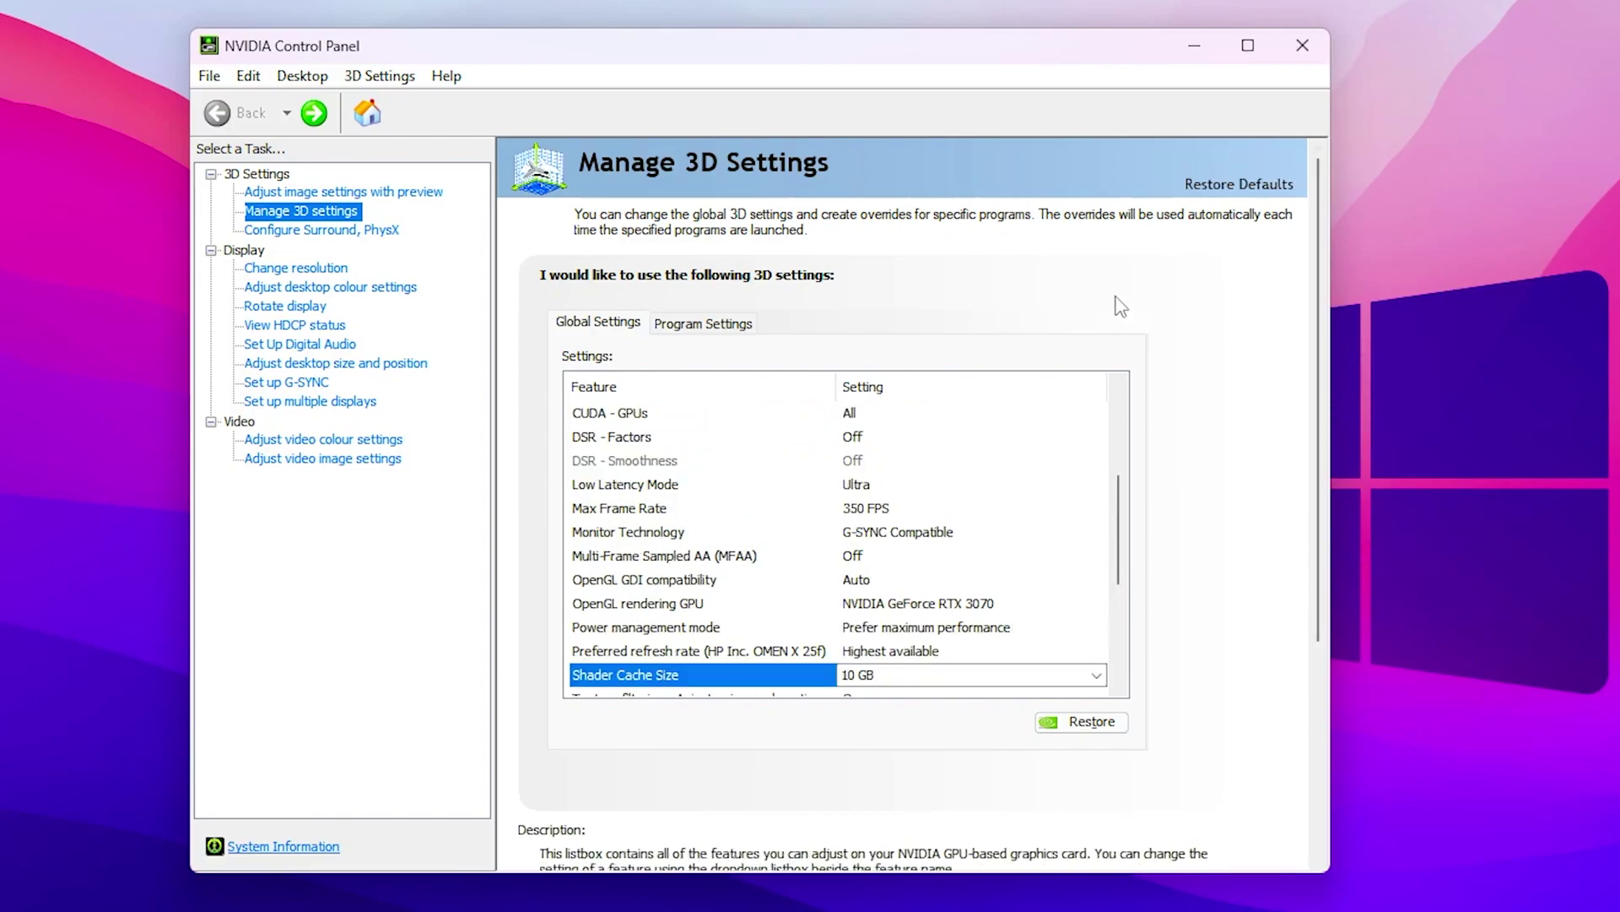
{"action": "left_click", "coordinate": [336, 290]}
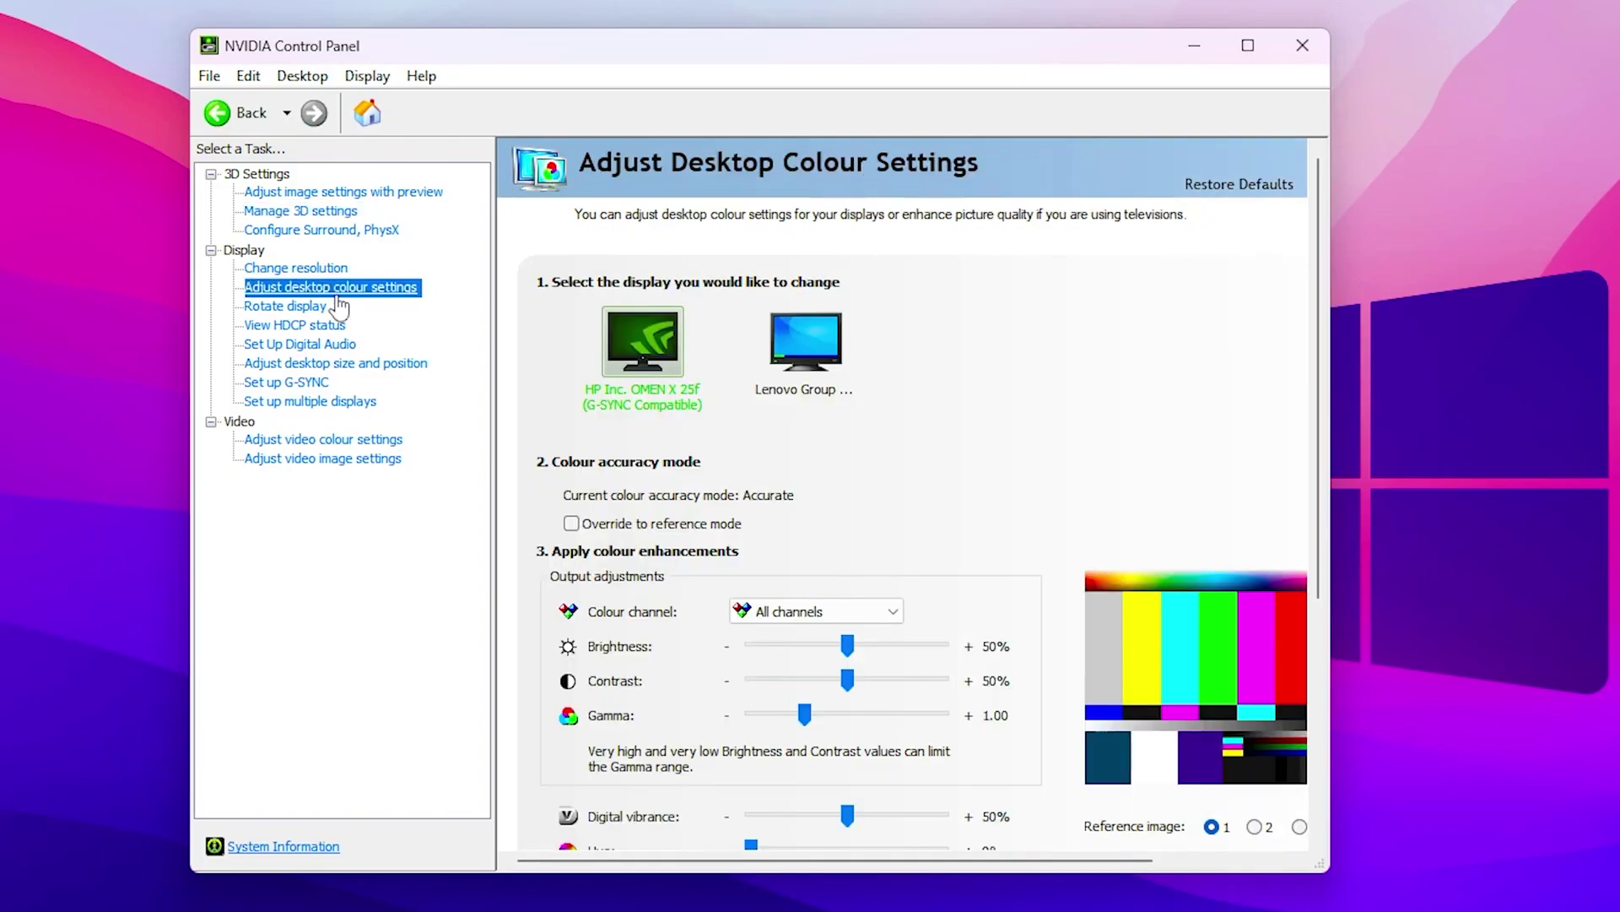
Step: Raise Digital vibrance from 50% to 55% and apply it
{"action": "scroll", "coordinate": [1034, 473], "scroll_direction": "down", "scroll_amount": 1}
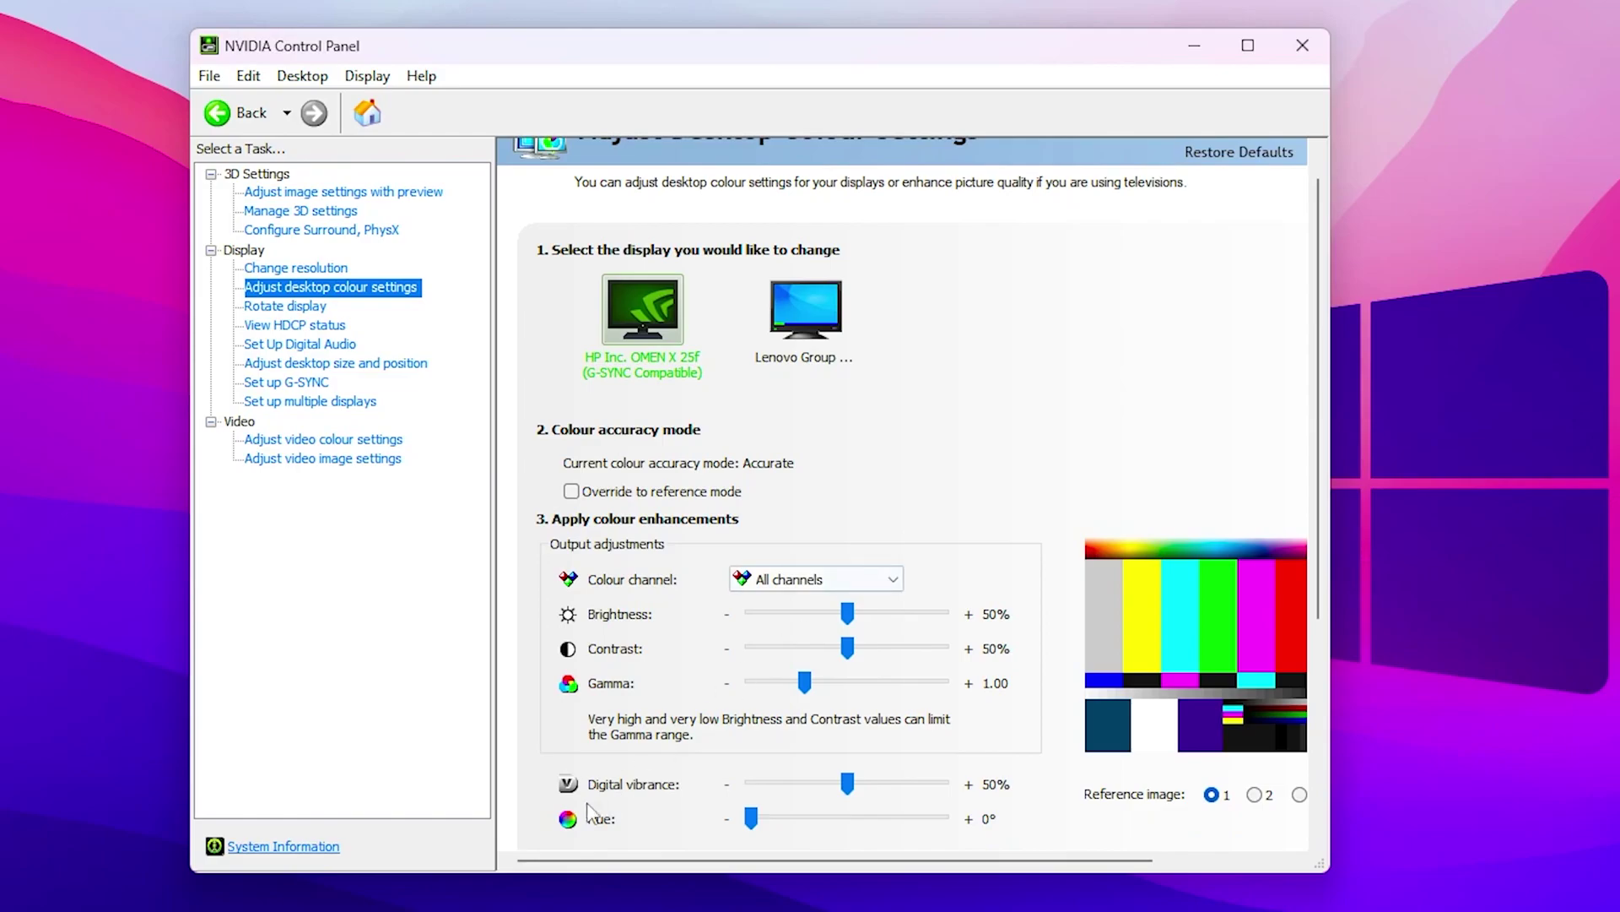
{"action": "left_click_drag", "start_coordinate": [847, 785], "coordinate": [857, 790]}
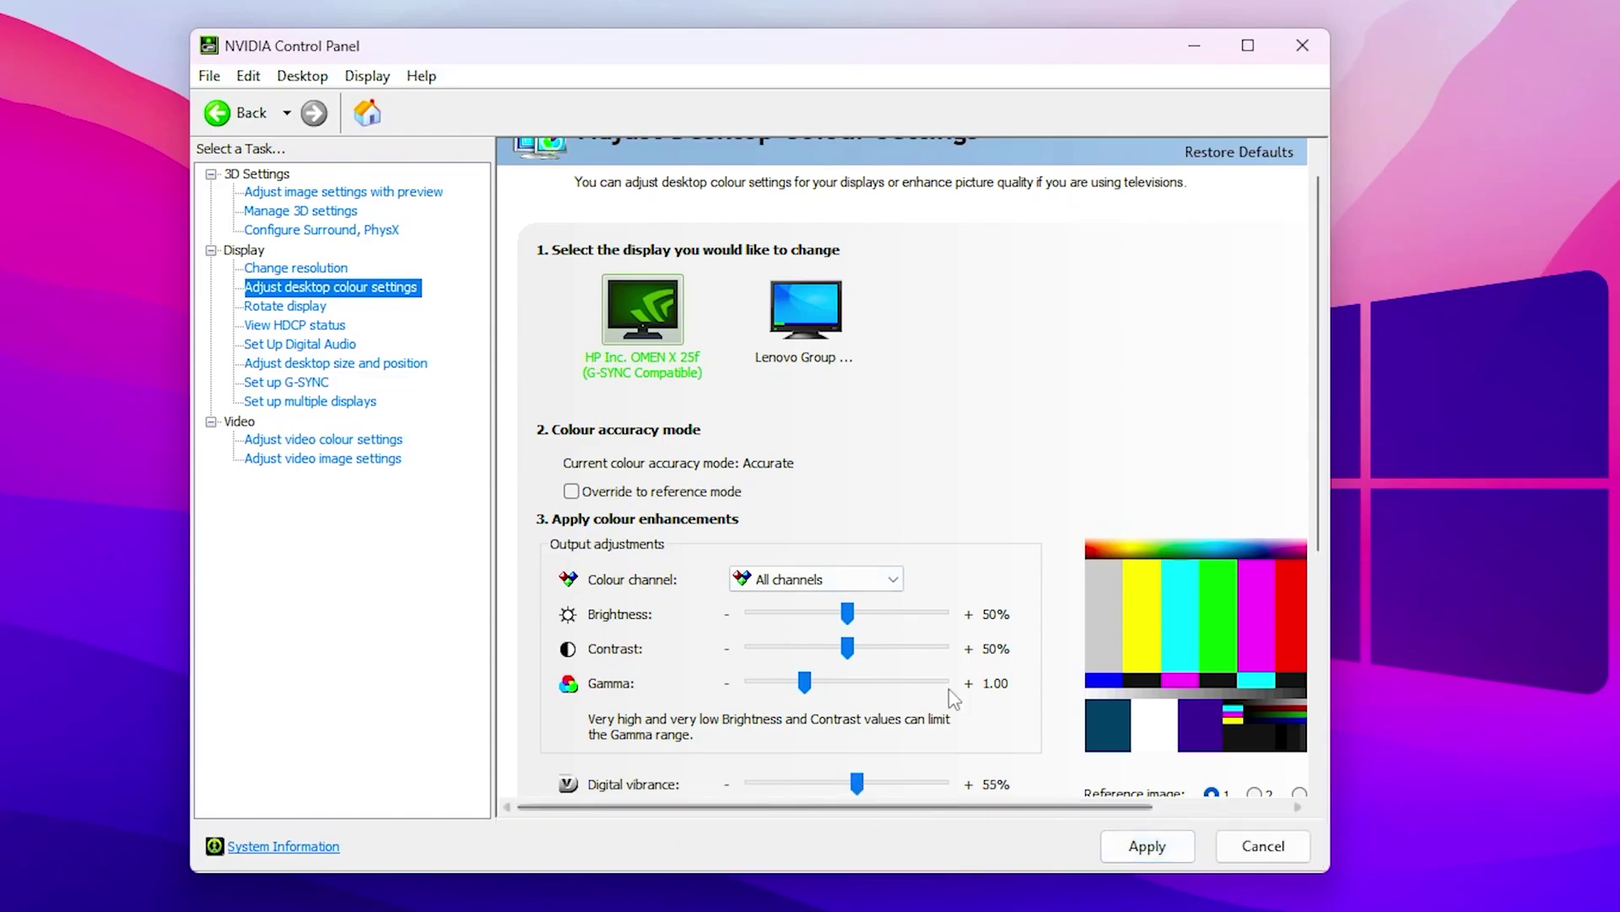
{"action": "left_click", "coordinate": [1144, 846]}
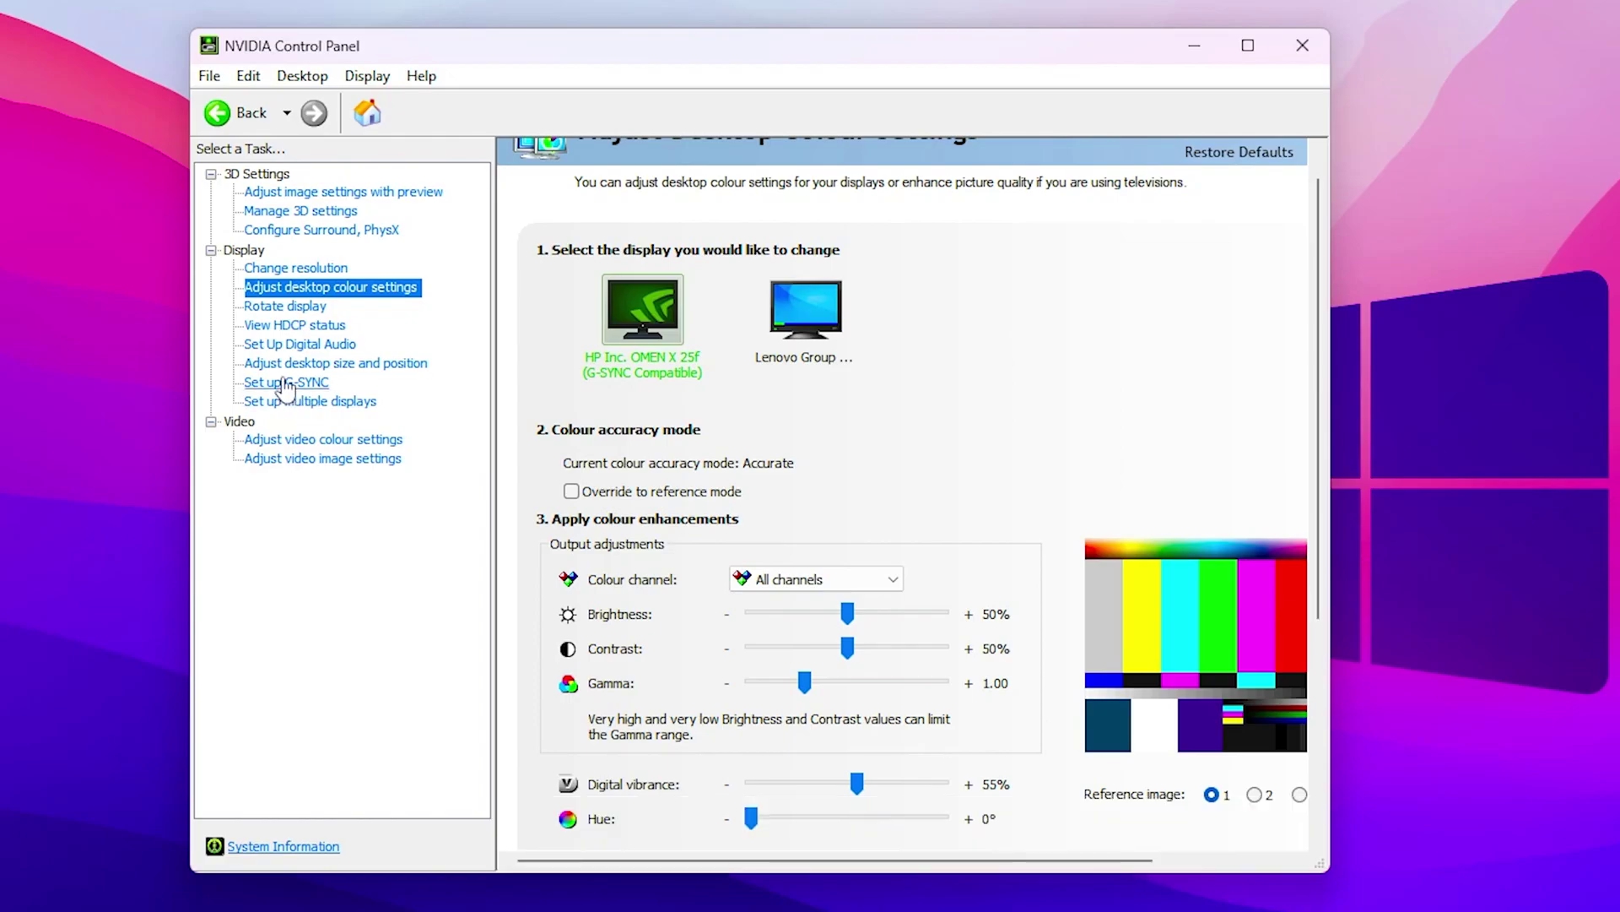
Step: Set desktop scaling to Full-screen, apply it, and close NVIDIA Control Panel
{"action": "left_click", "coordinate": [321, 363]}
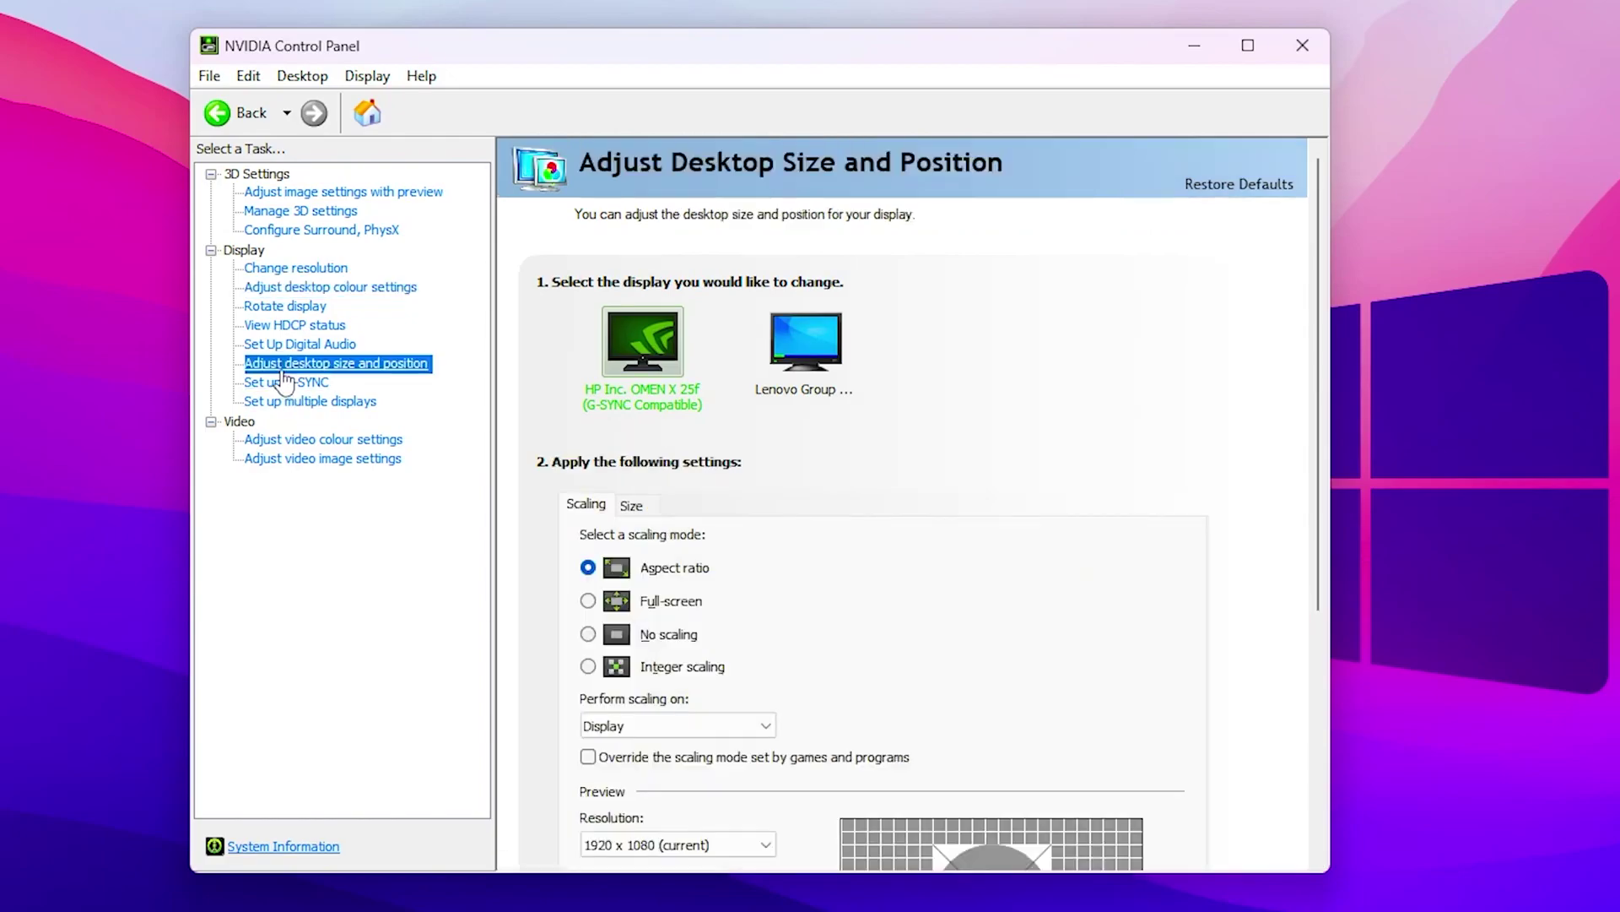
{"action": "left_click", "coordinate": [597, 602]}
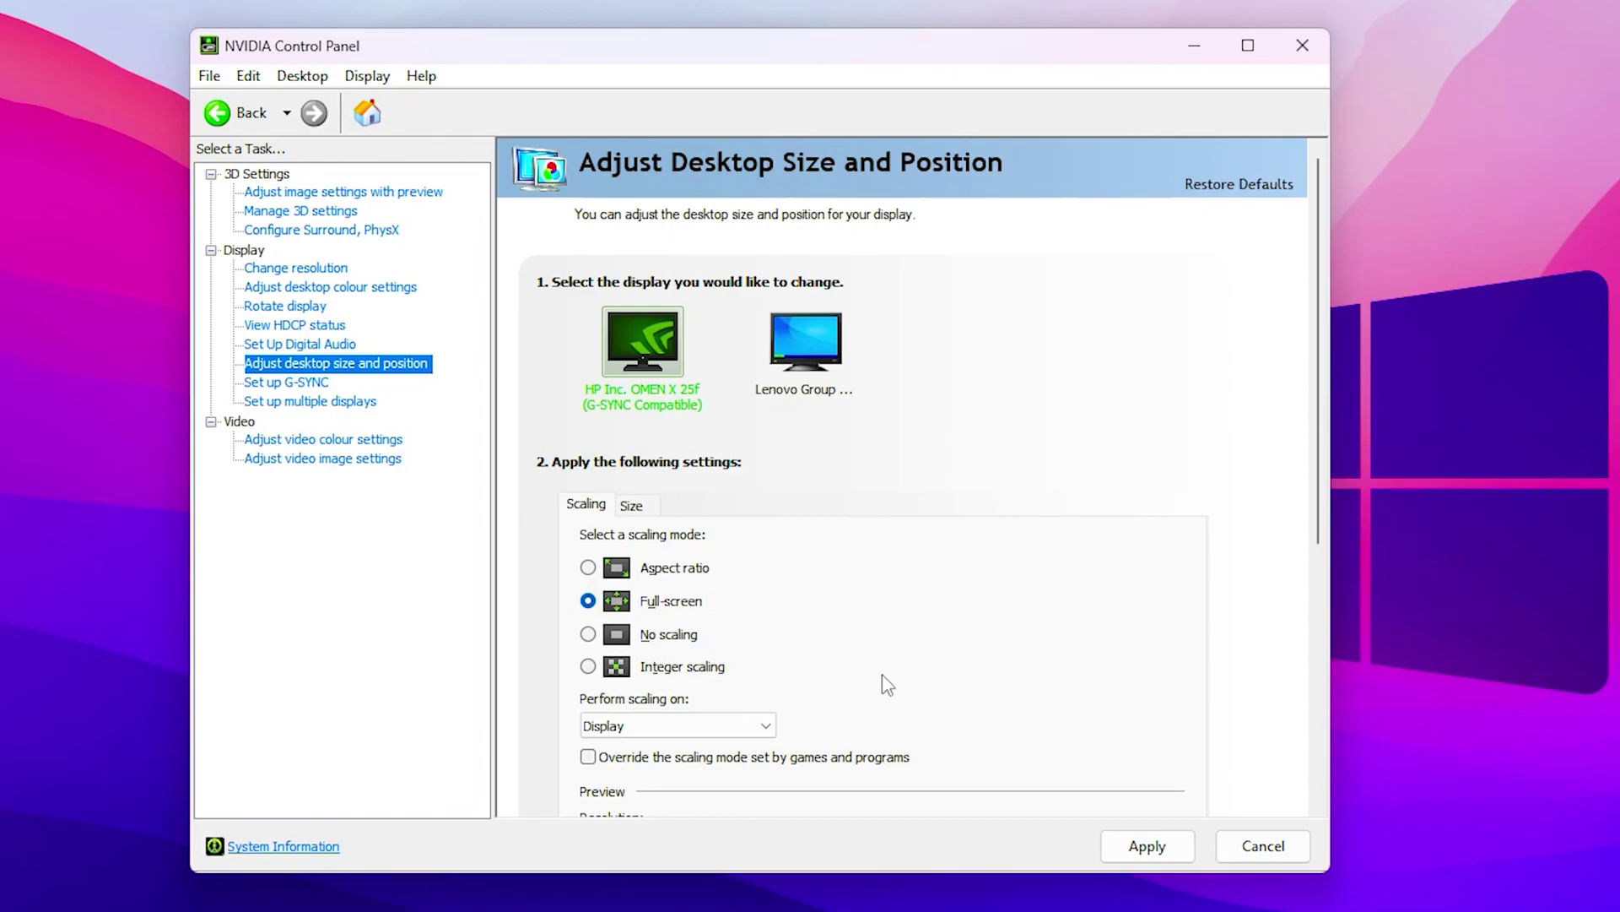
{"action": "left_click", "coordinate": [1149, 849]}
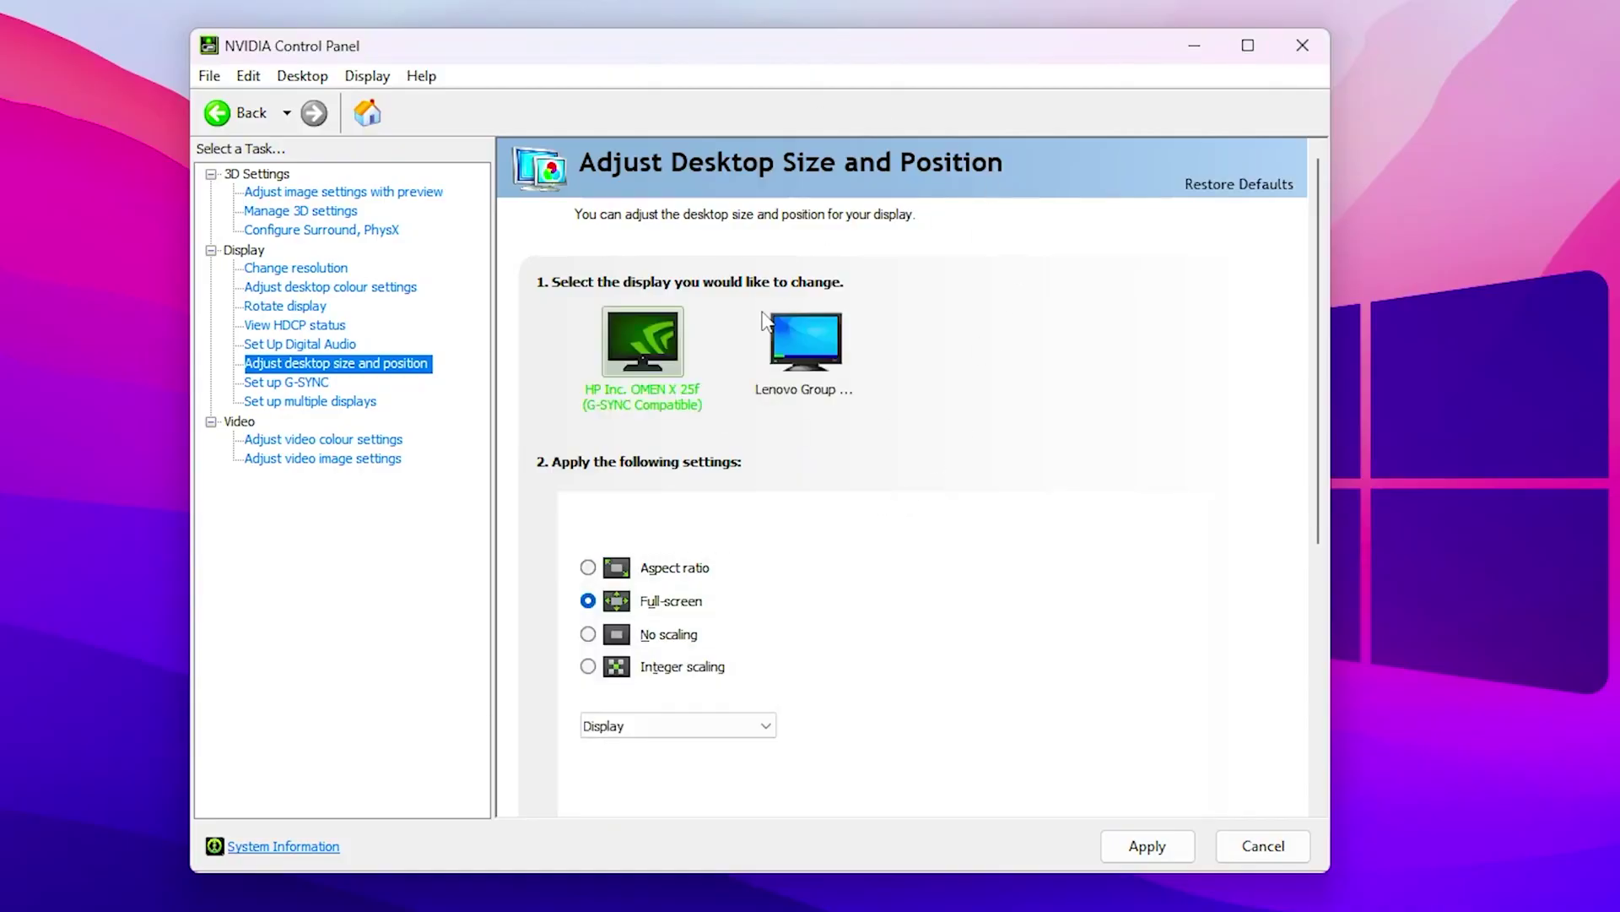
{"action": "left_click", "coordinate": [1322, 52]}
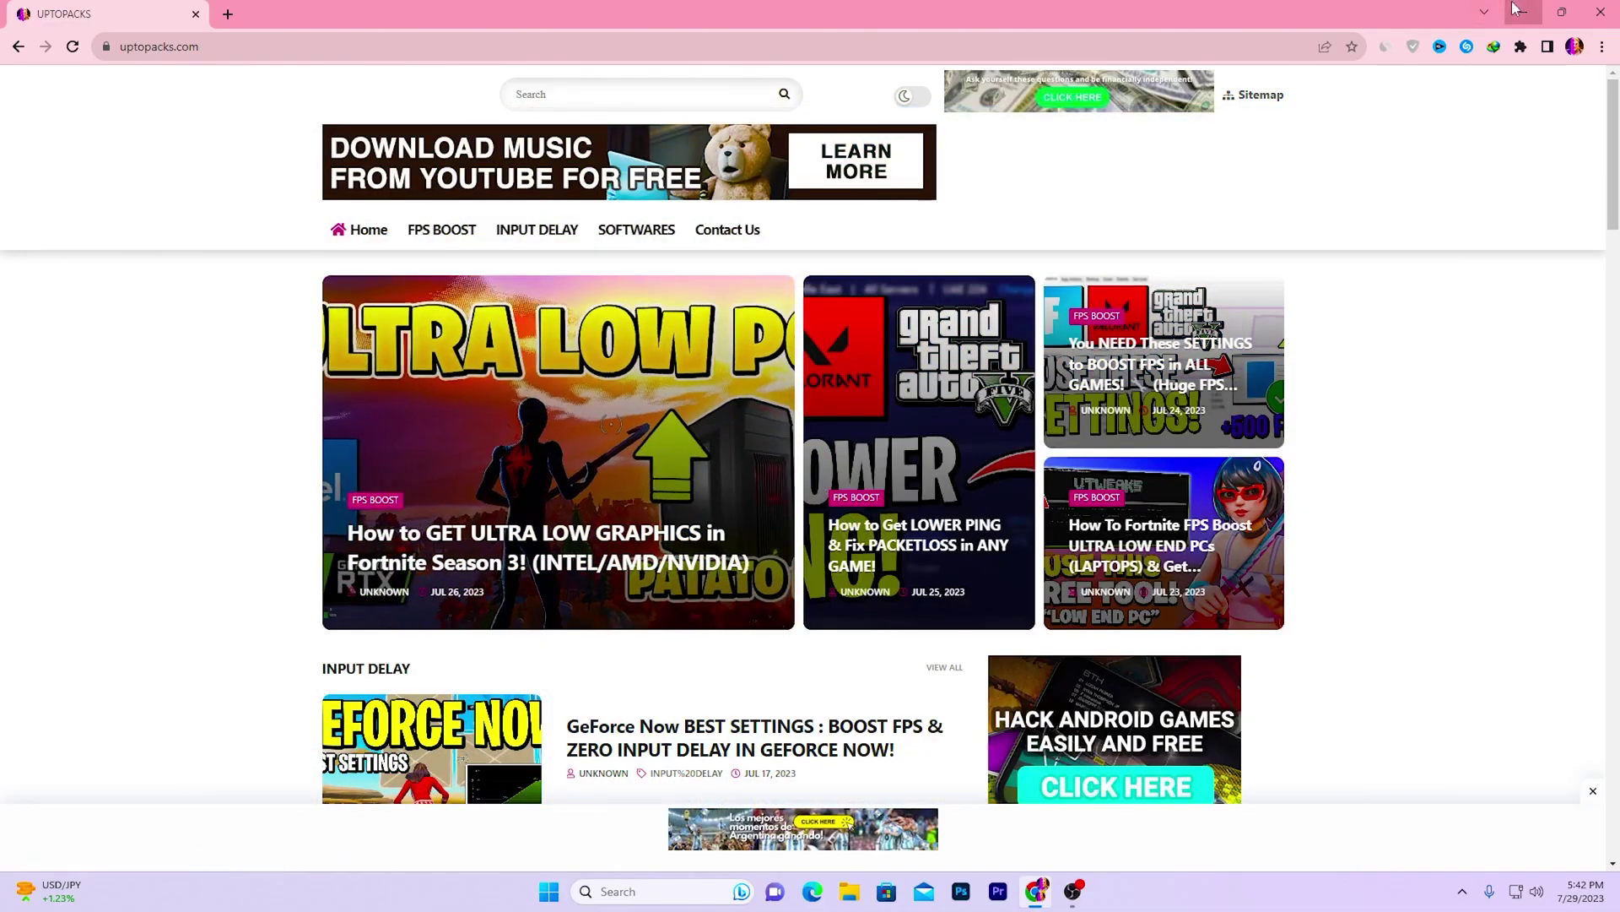
Step: Minimize the uptopacks.com Chrome window to reveal the desktop
{"action": "left_click", "coordinate": [1517, 11]}
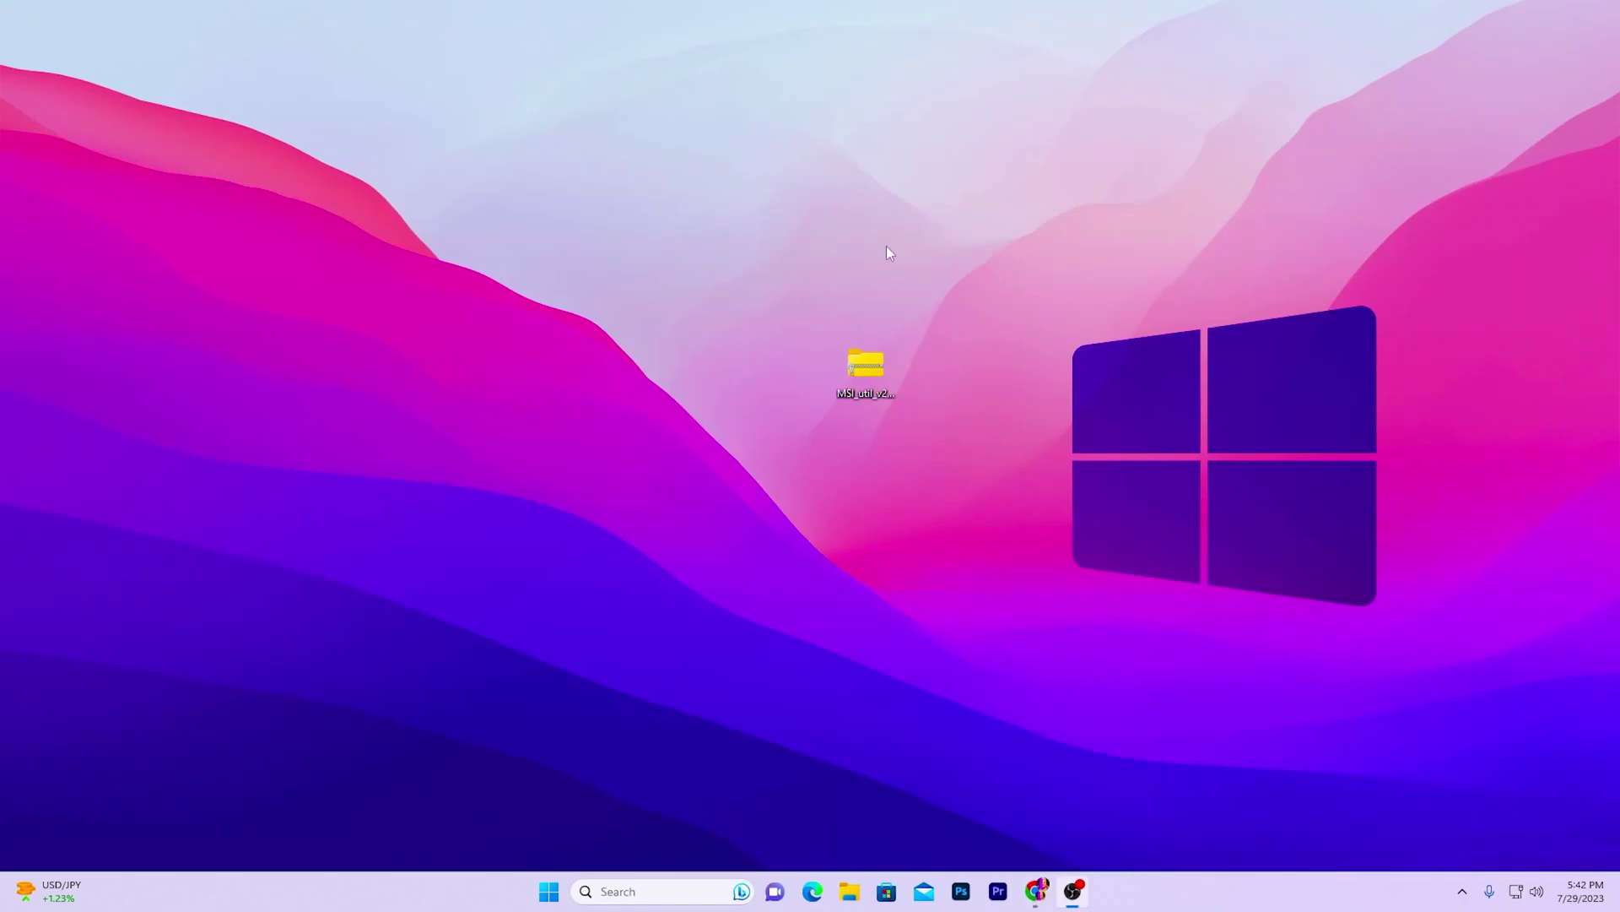
Step: Copy MSI_util_v2.exe from the zip to the desktop and run it as administrator
{"action": "double_click", "coordinate": [874, 373]}
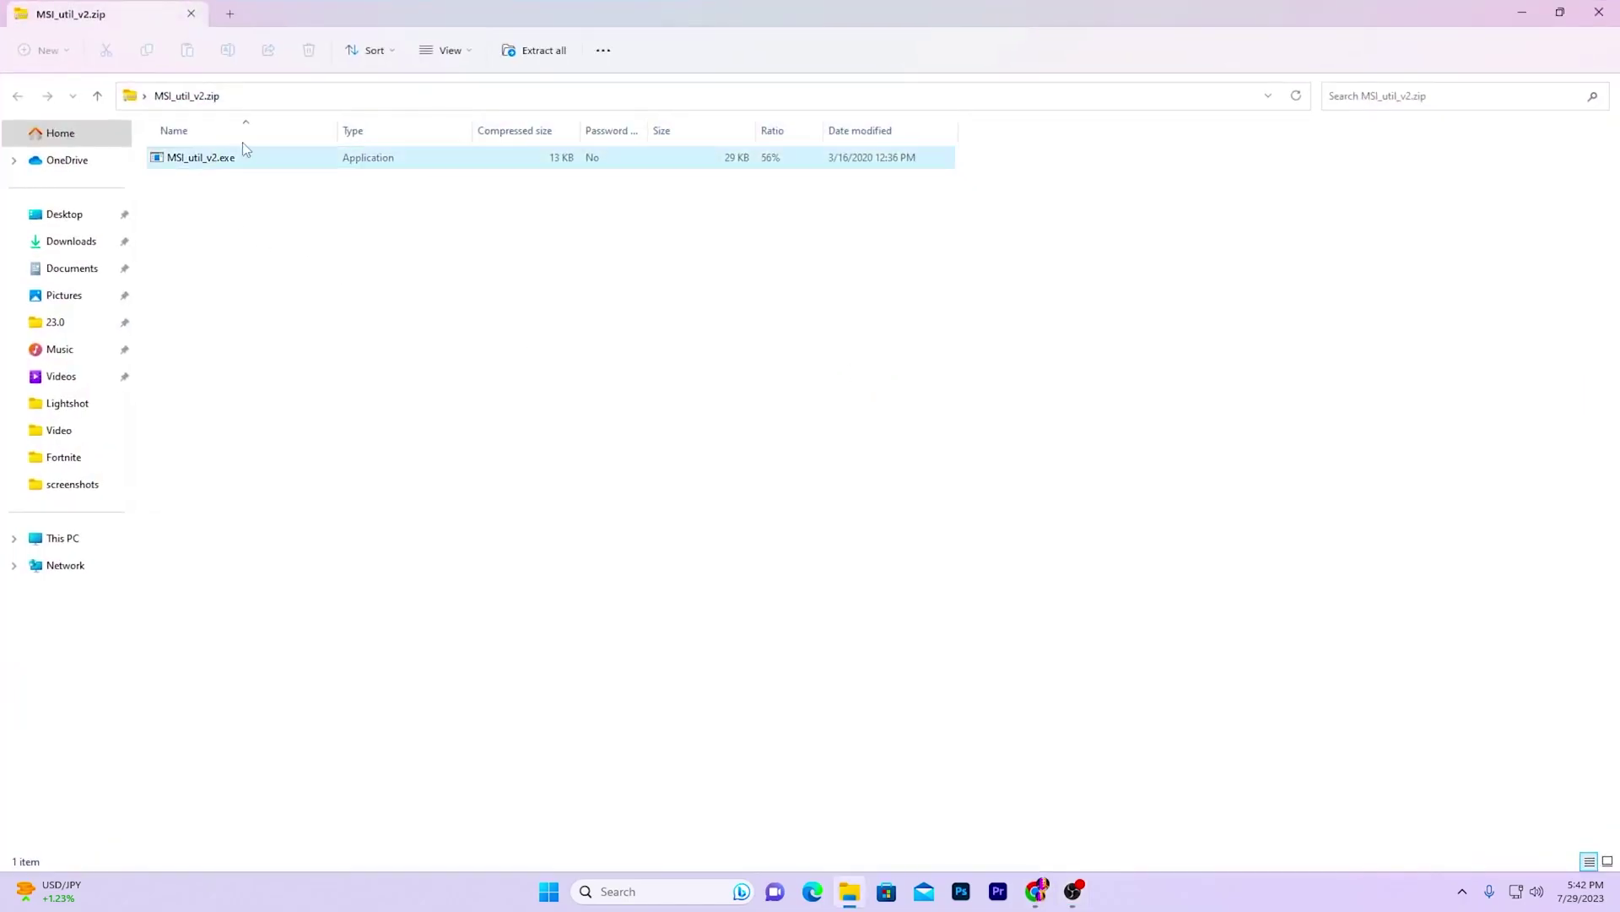
{"action": "left_click_drag", "start_coordinate": [645, 367], "coordinate": [152, 362]}
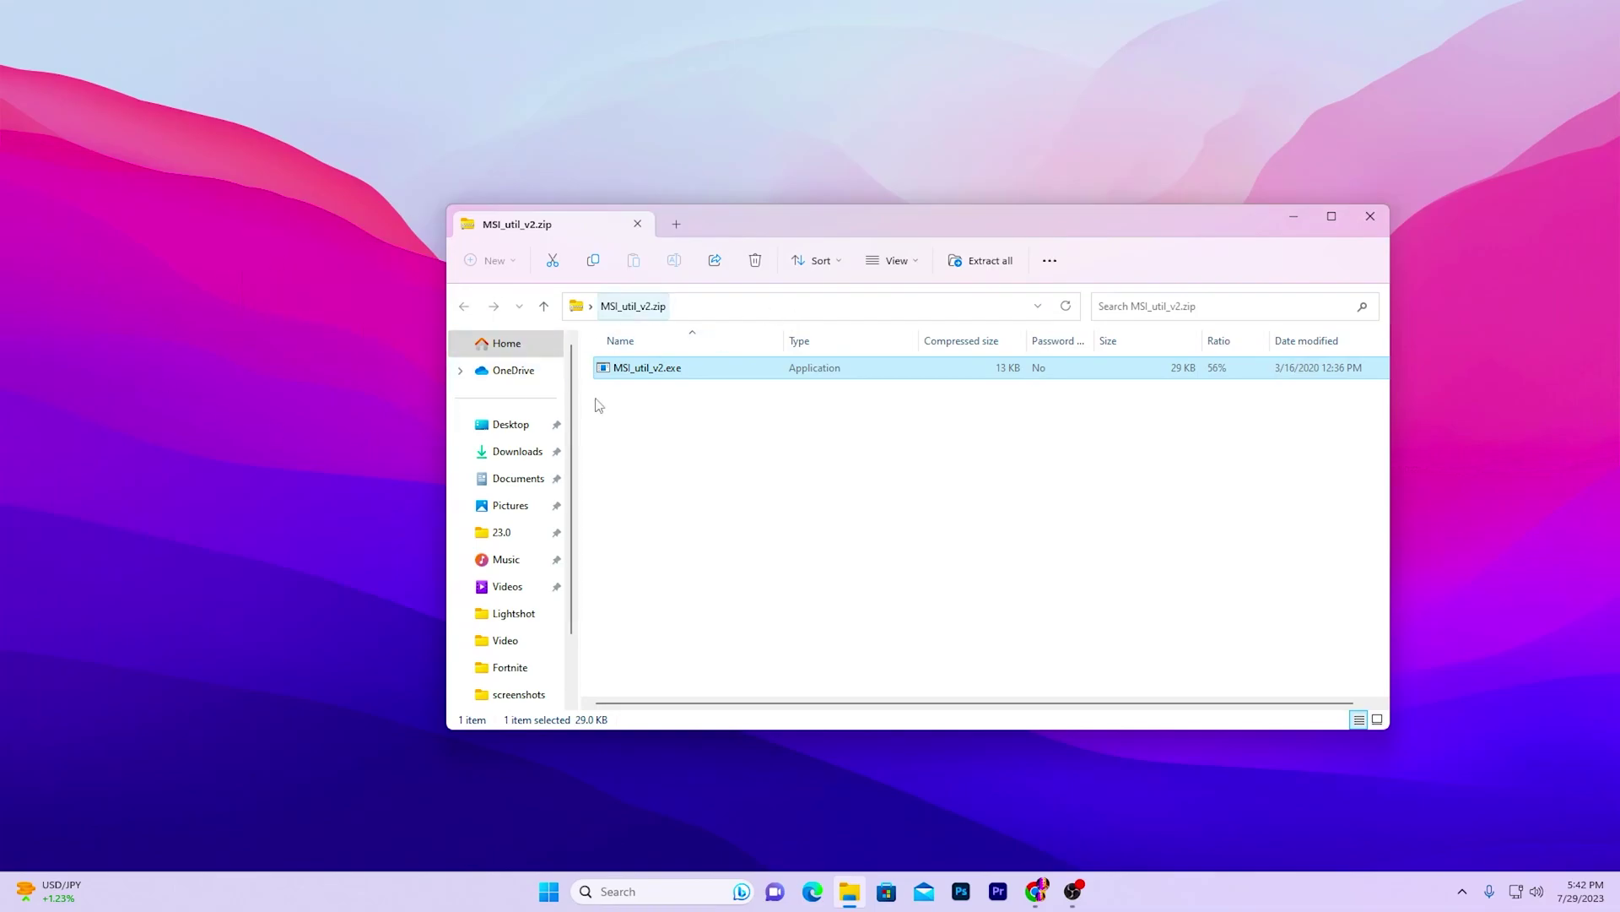
{"action": "left_click", "coordinate": [1369, 216]}
{"action": "right_click", "coordinate": [790, 376]}
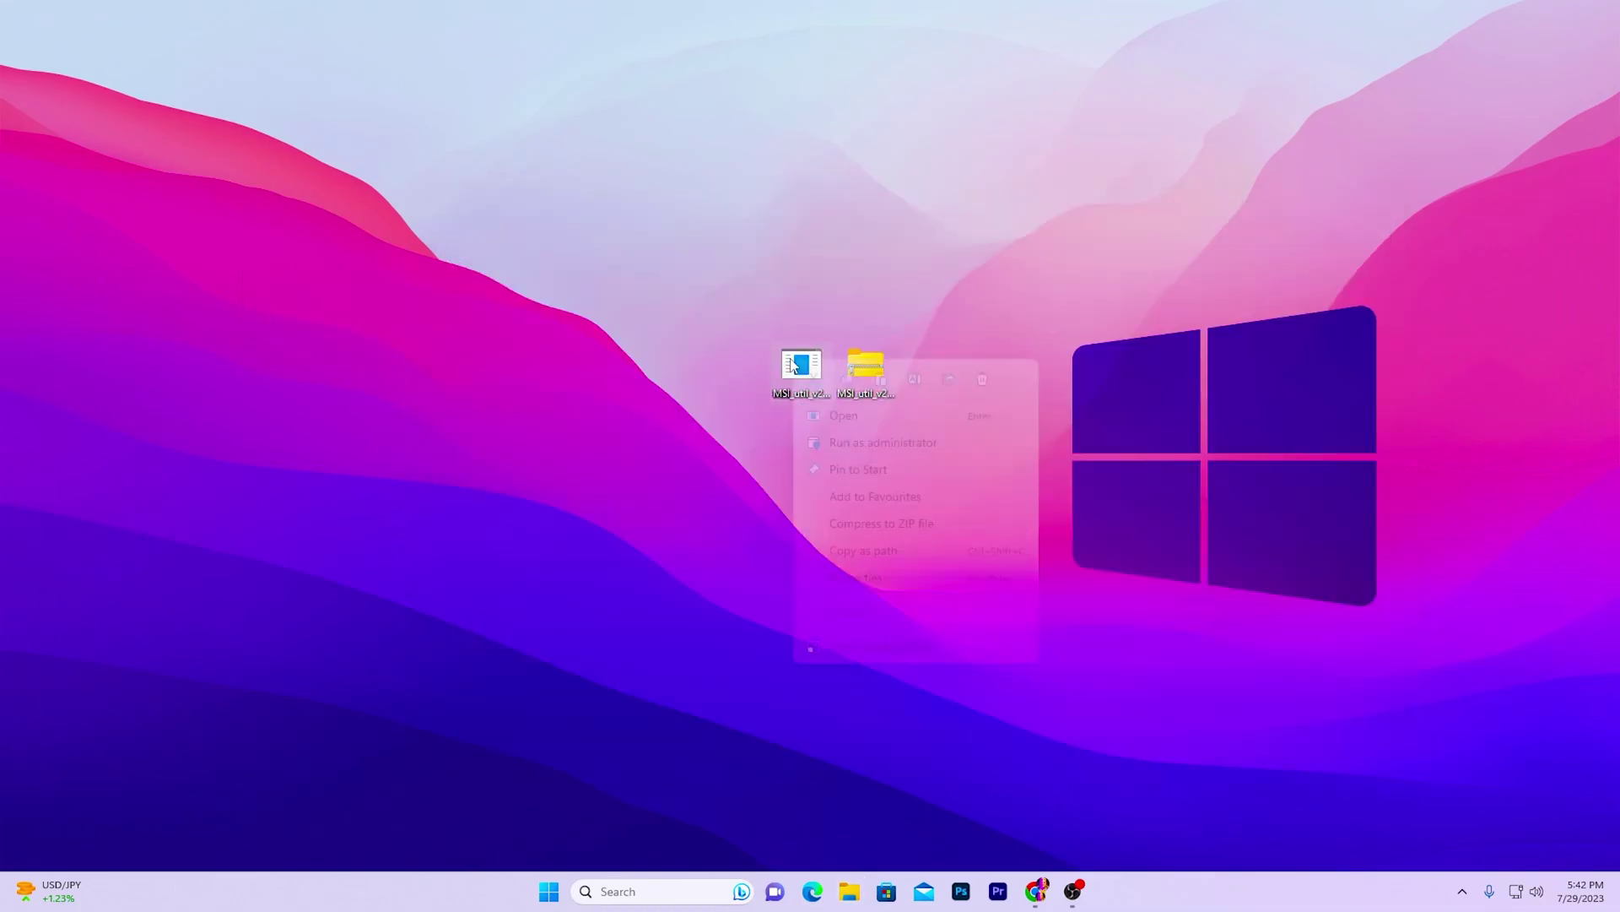
{"action": "left_click", "coordinate": [863, 438]}
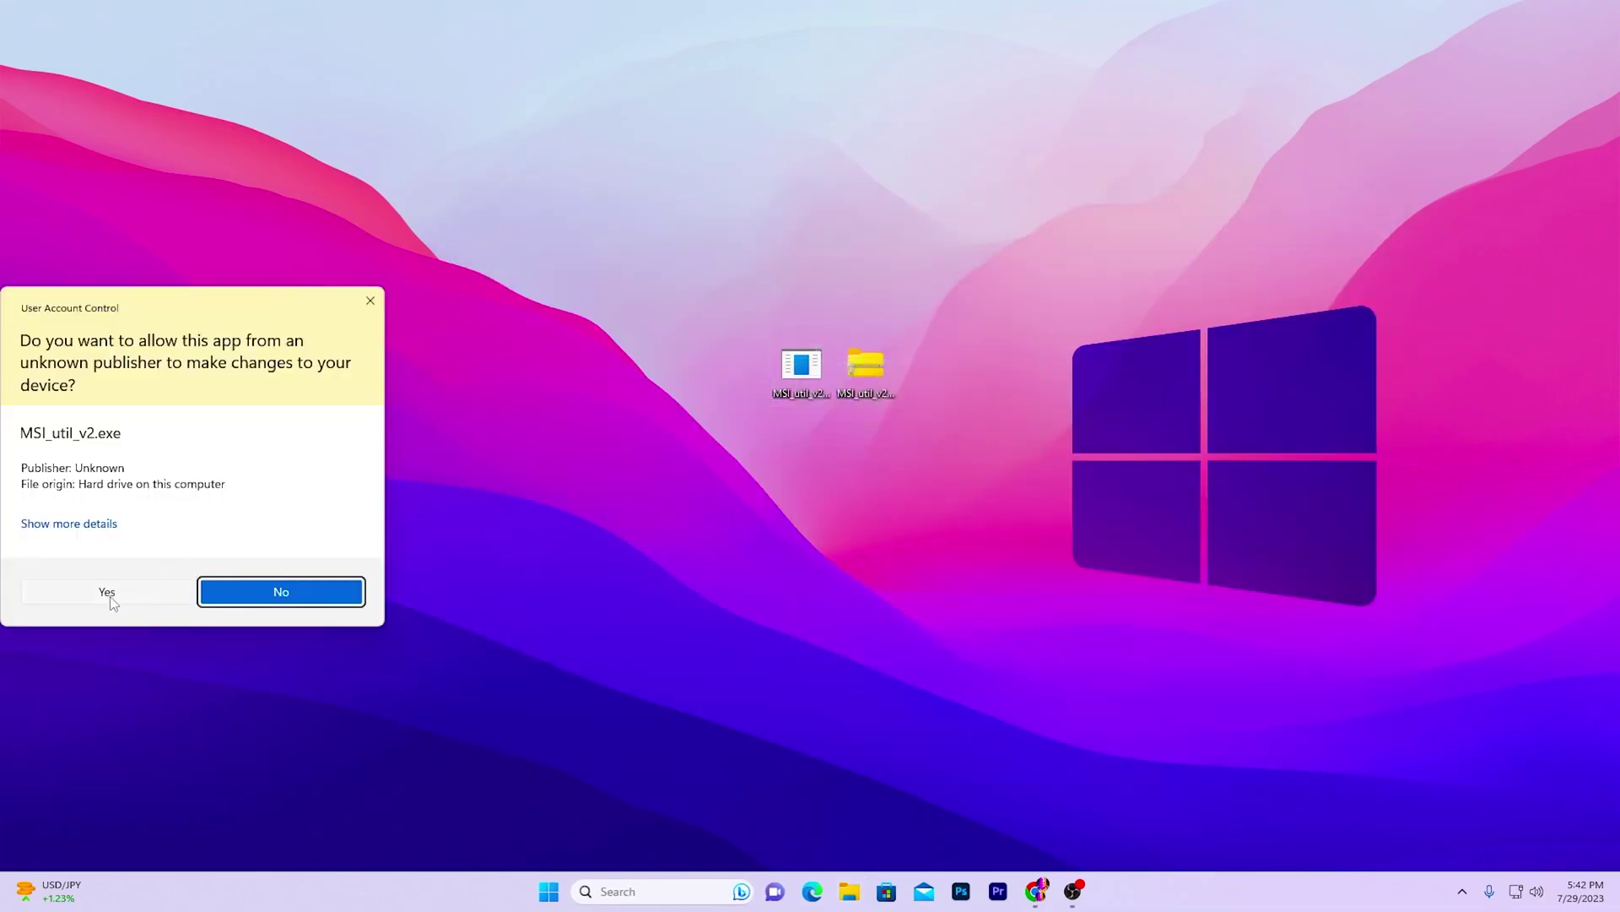
{"action": "left_click", "coordinate": [106, 594]}
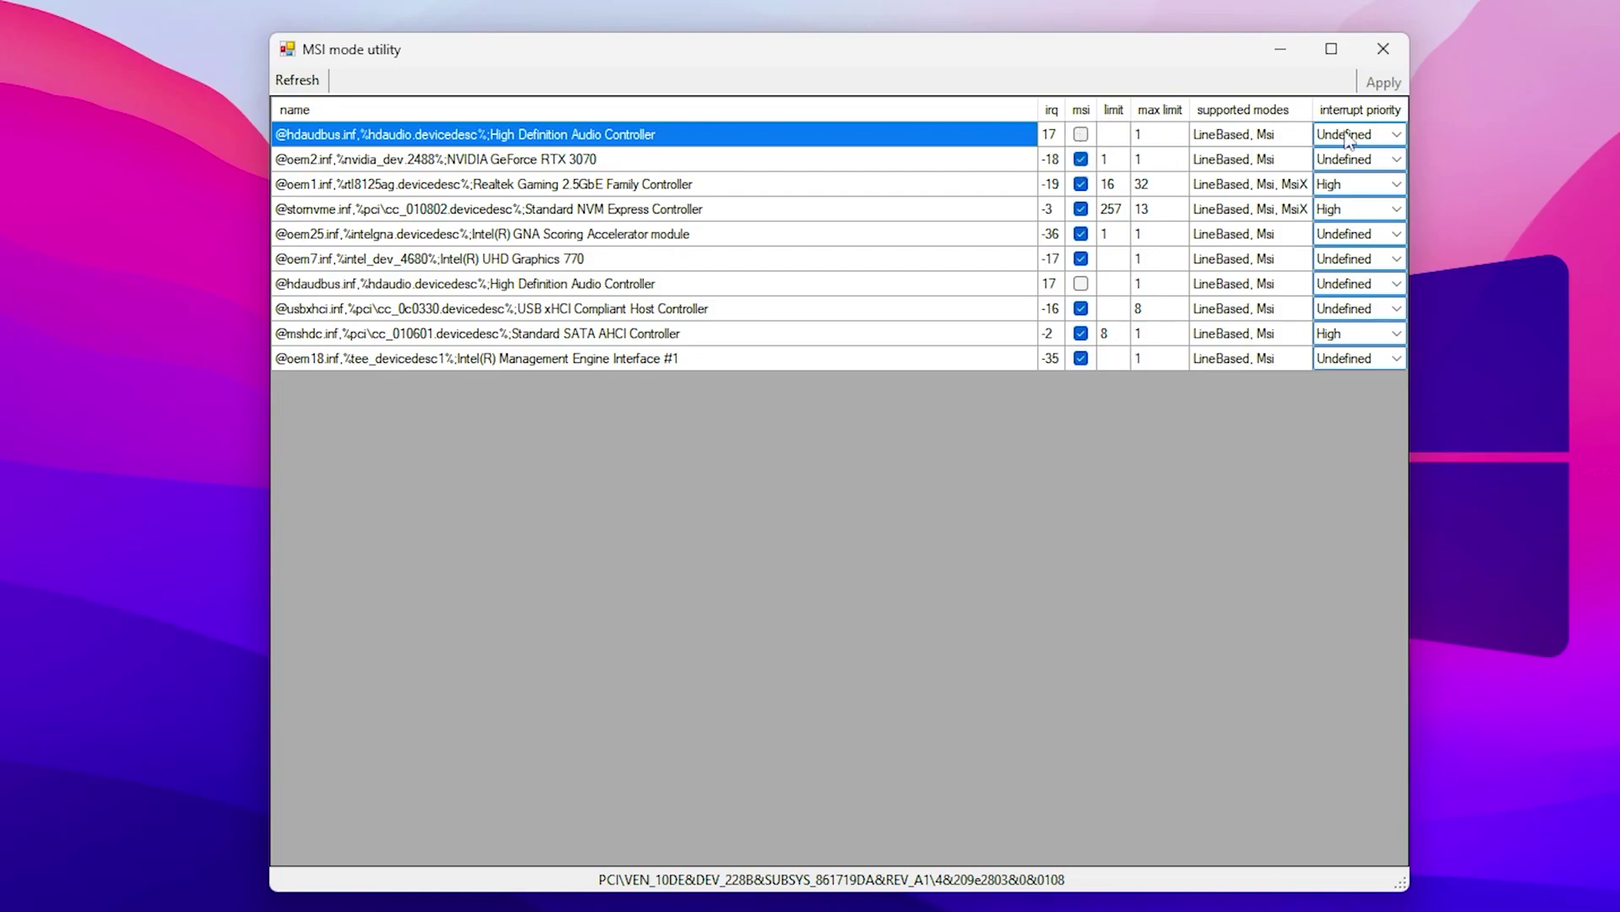
Step: Give the GeForce RTX 3070 High interrupt priority, then close MSI mode utility
{"action": "left_click", "coordinate": [1397, 159]}
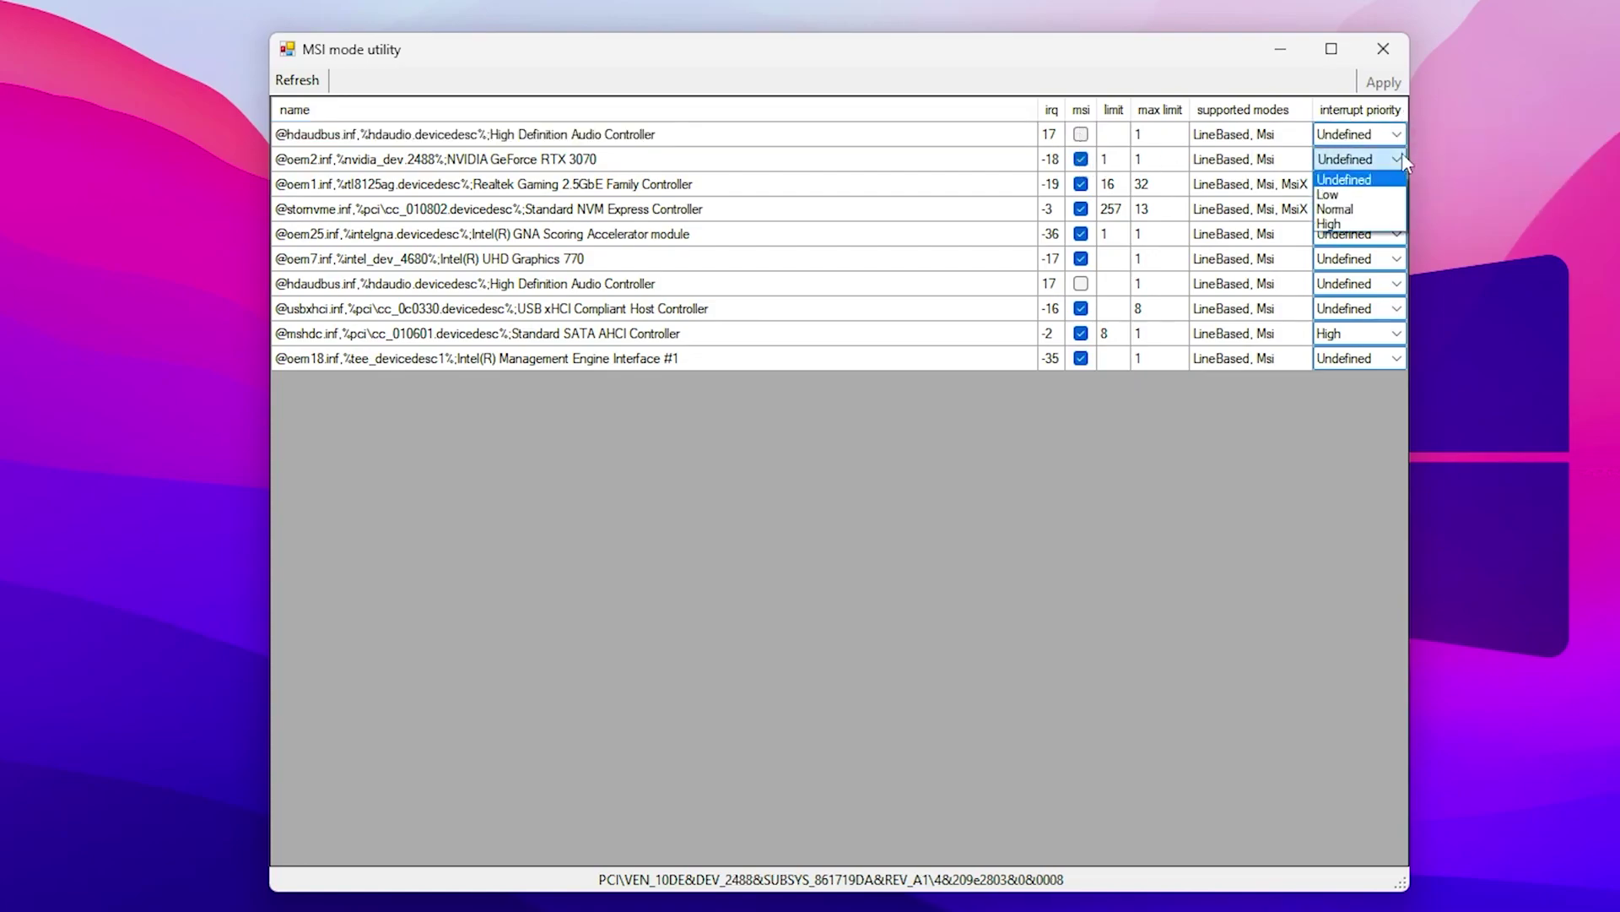
{"action": "left_click", "coordinate": [1342, 236]}
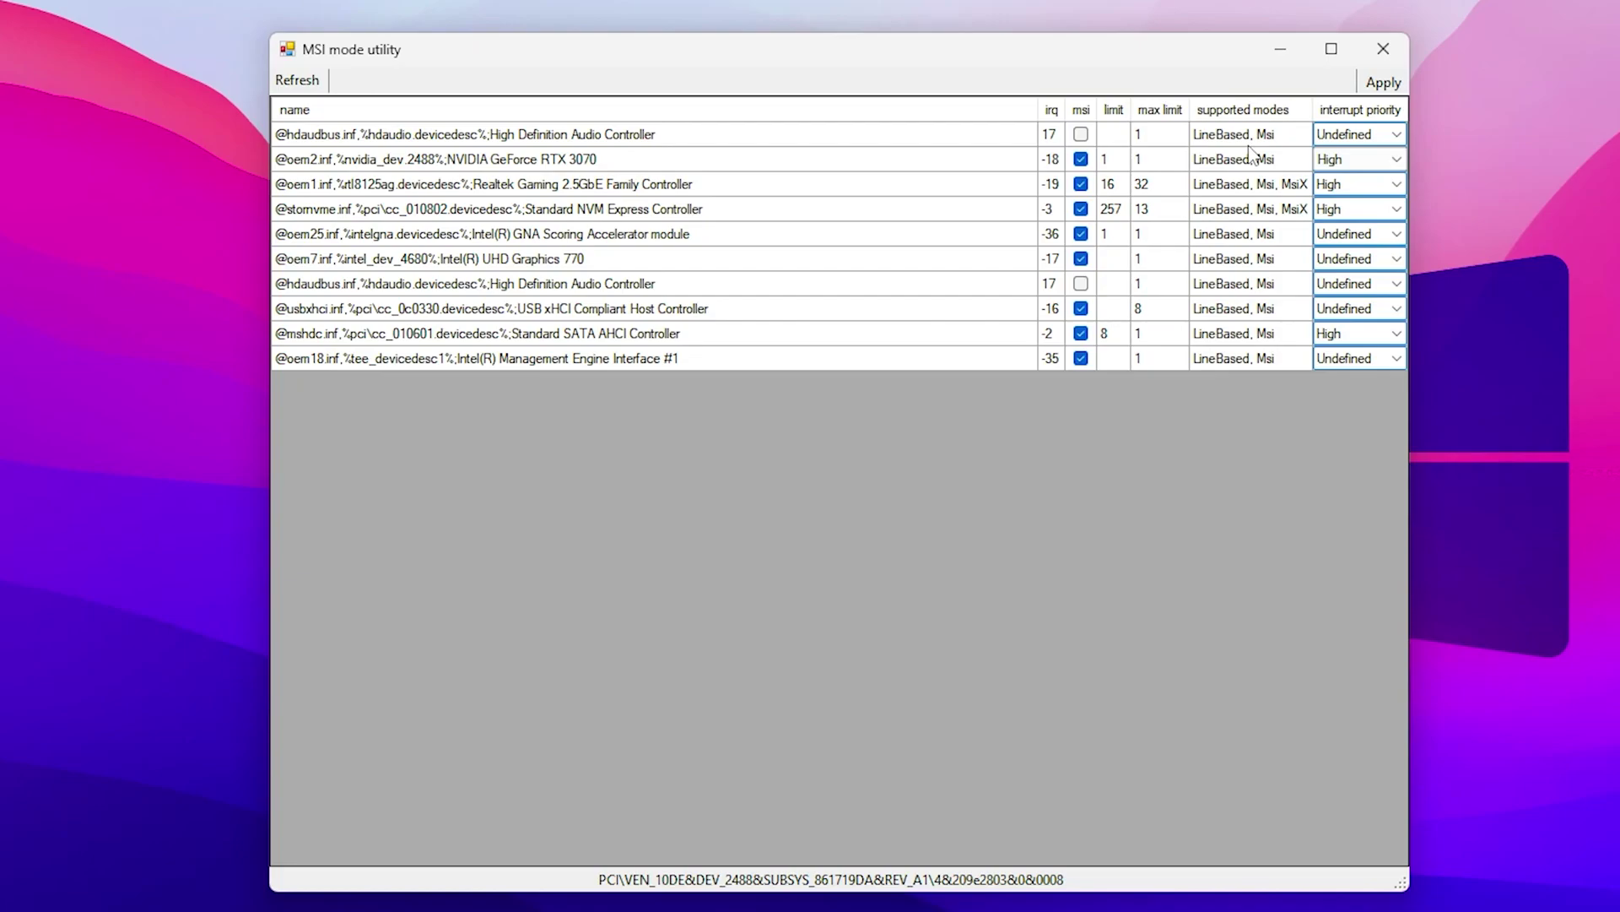
{"action": "left_click", "coordinate": [1392, 62]}
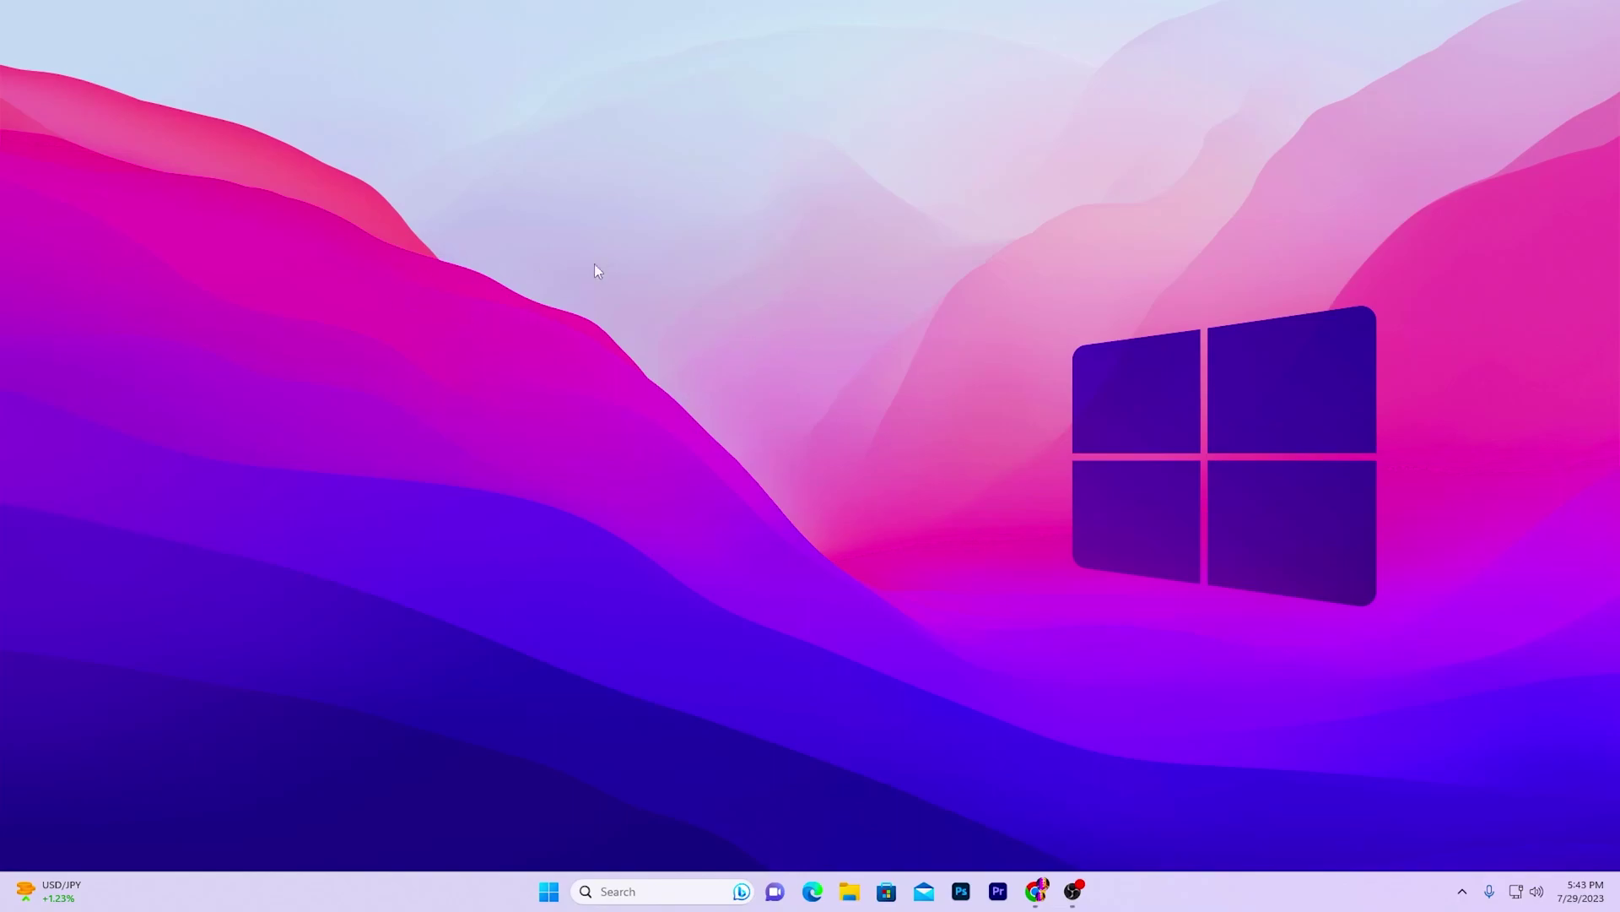
Step: From desktop Display settings, open the Graphics page, review the default graphics settings, and return to the app list
{"action": "right_click", "coordinate": [695, 322]}
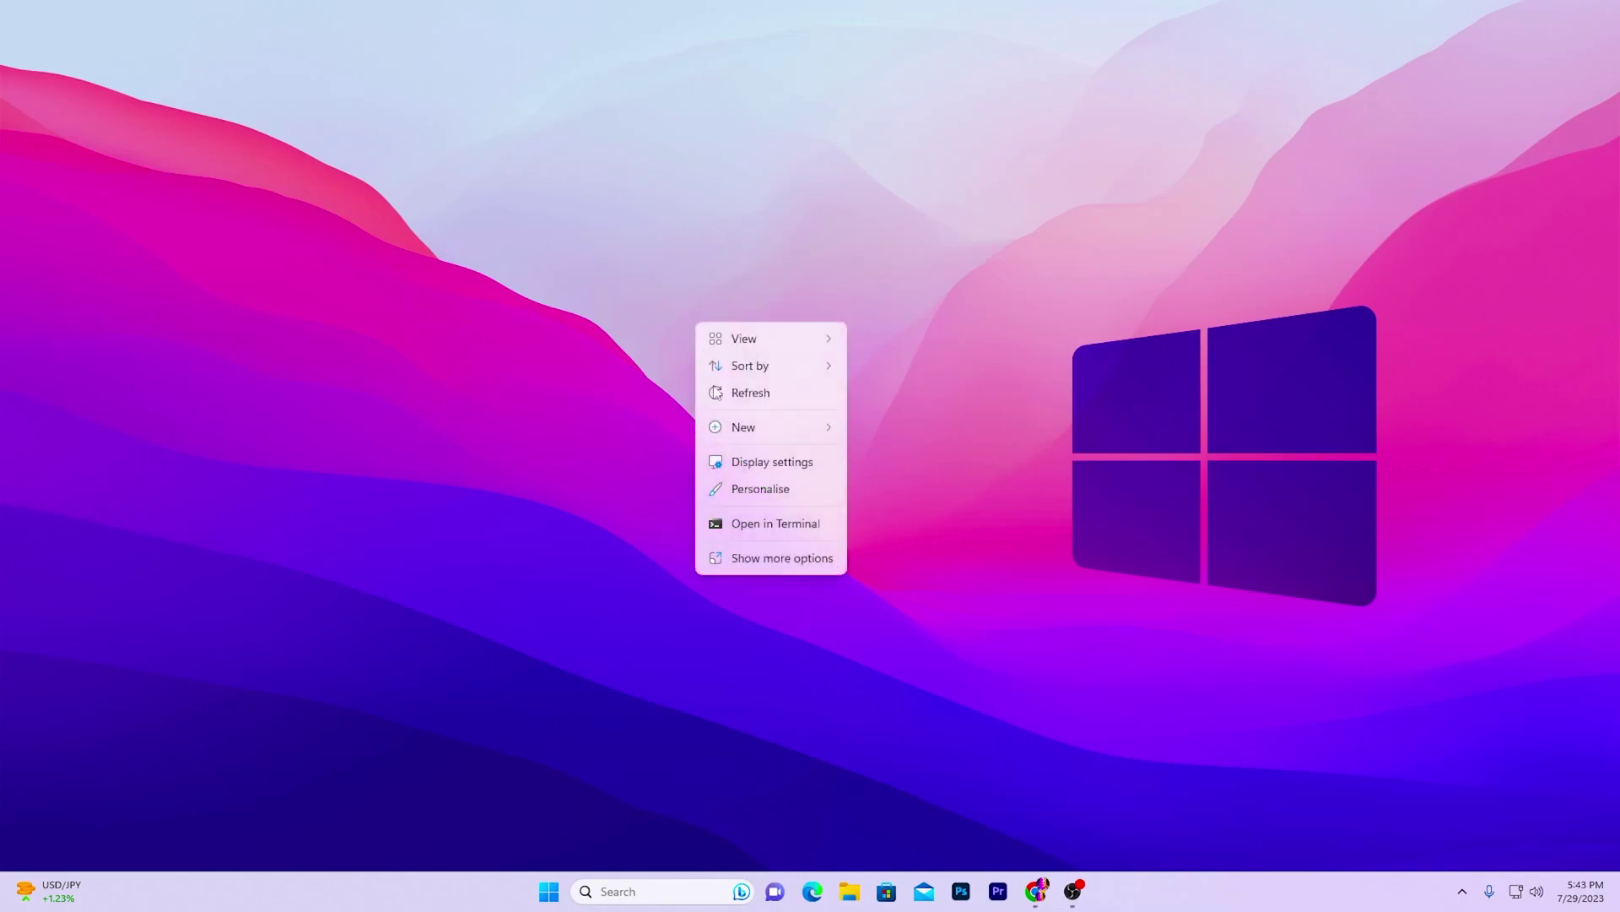
{"action": "left_click", "coordinate": [754, 462]}
{"action": "scroll", "coordinate": [772, 508], "scroll_direction": "down", "scroll_amount": 5}
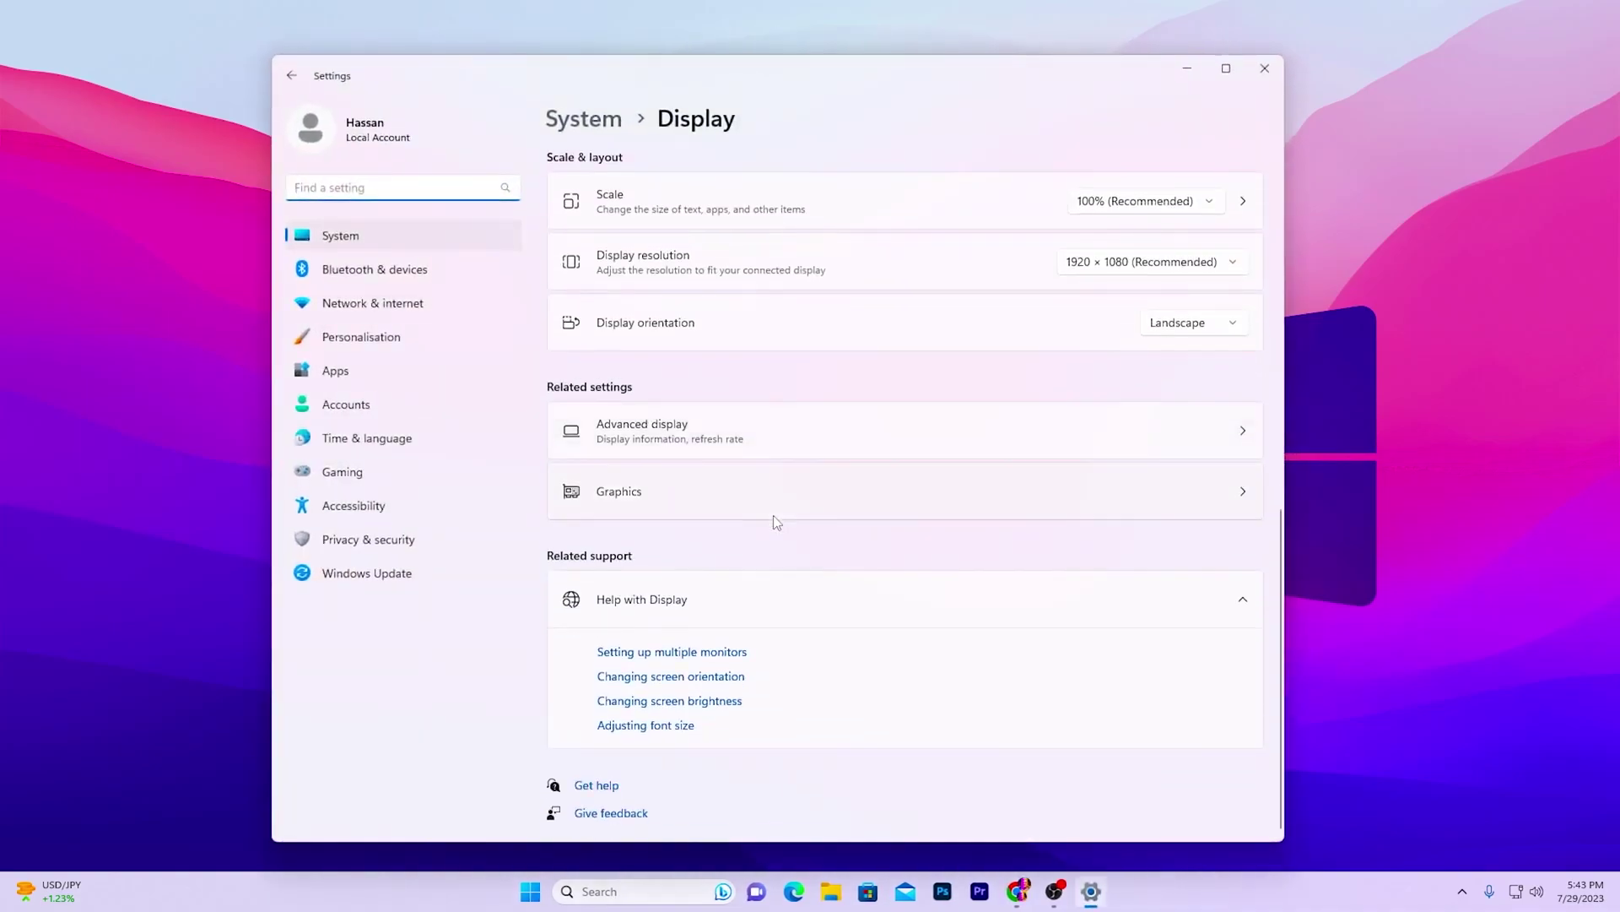
{"action": "left_click", "coordinate": [667, 503]}
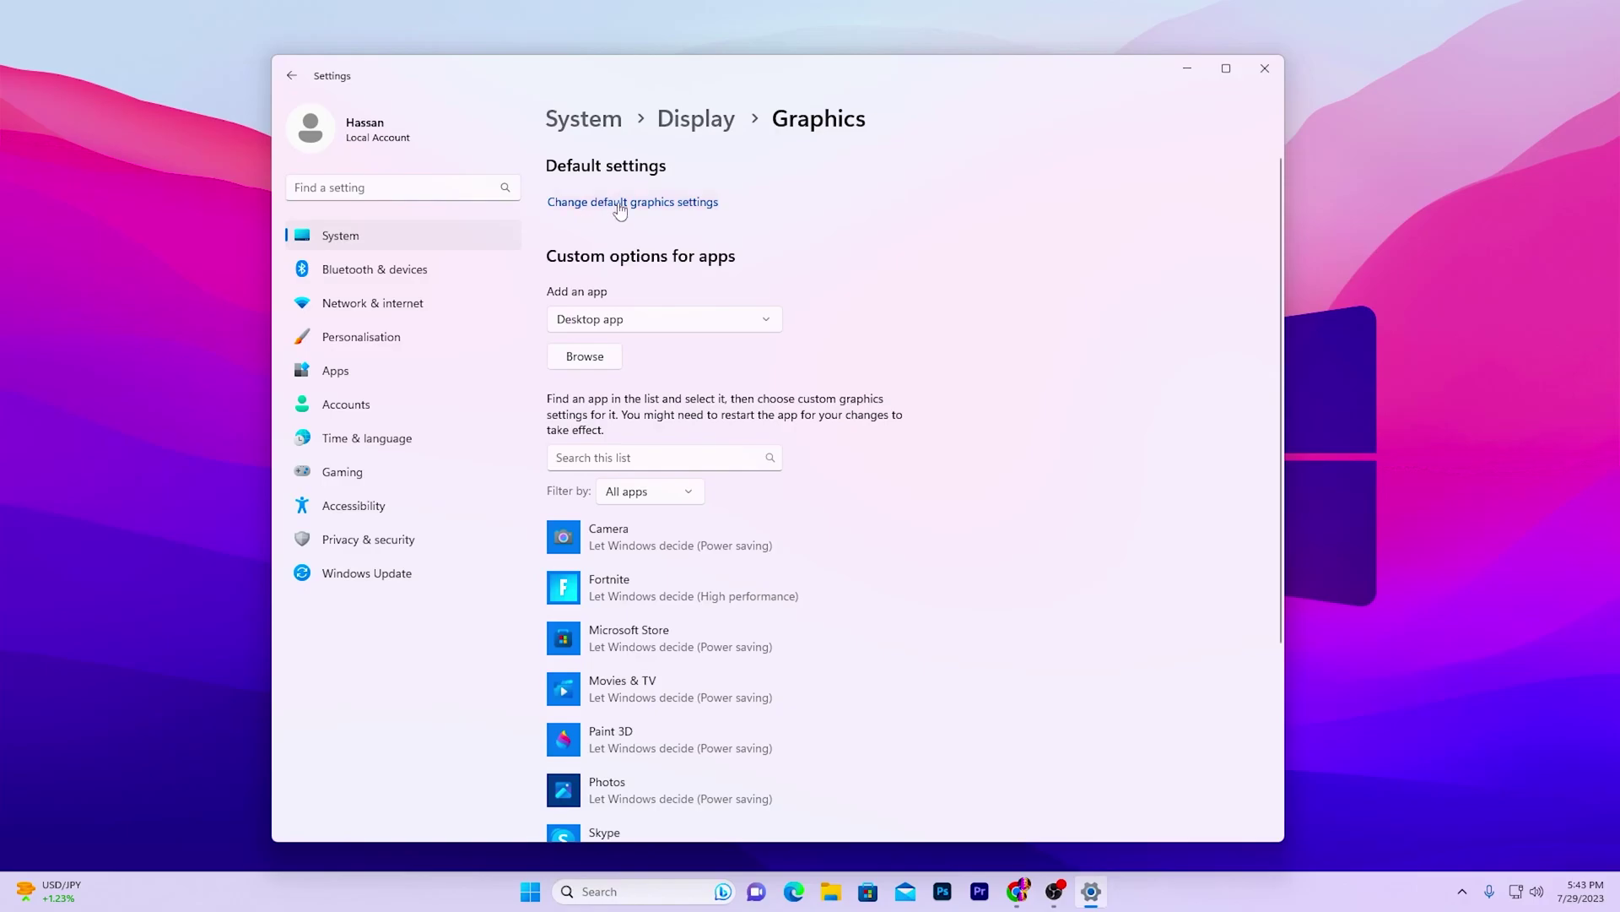
{"action": "left_click", "coordinate": [620, 205]}
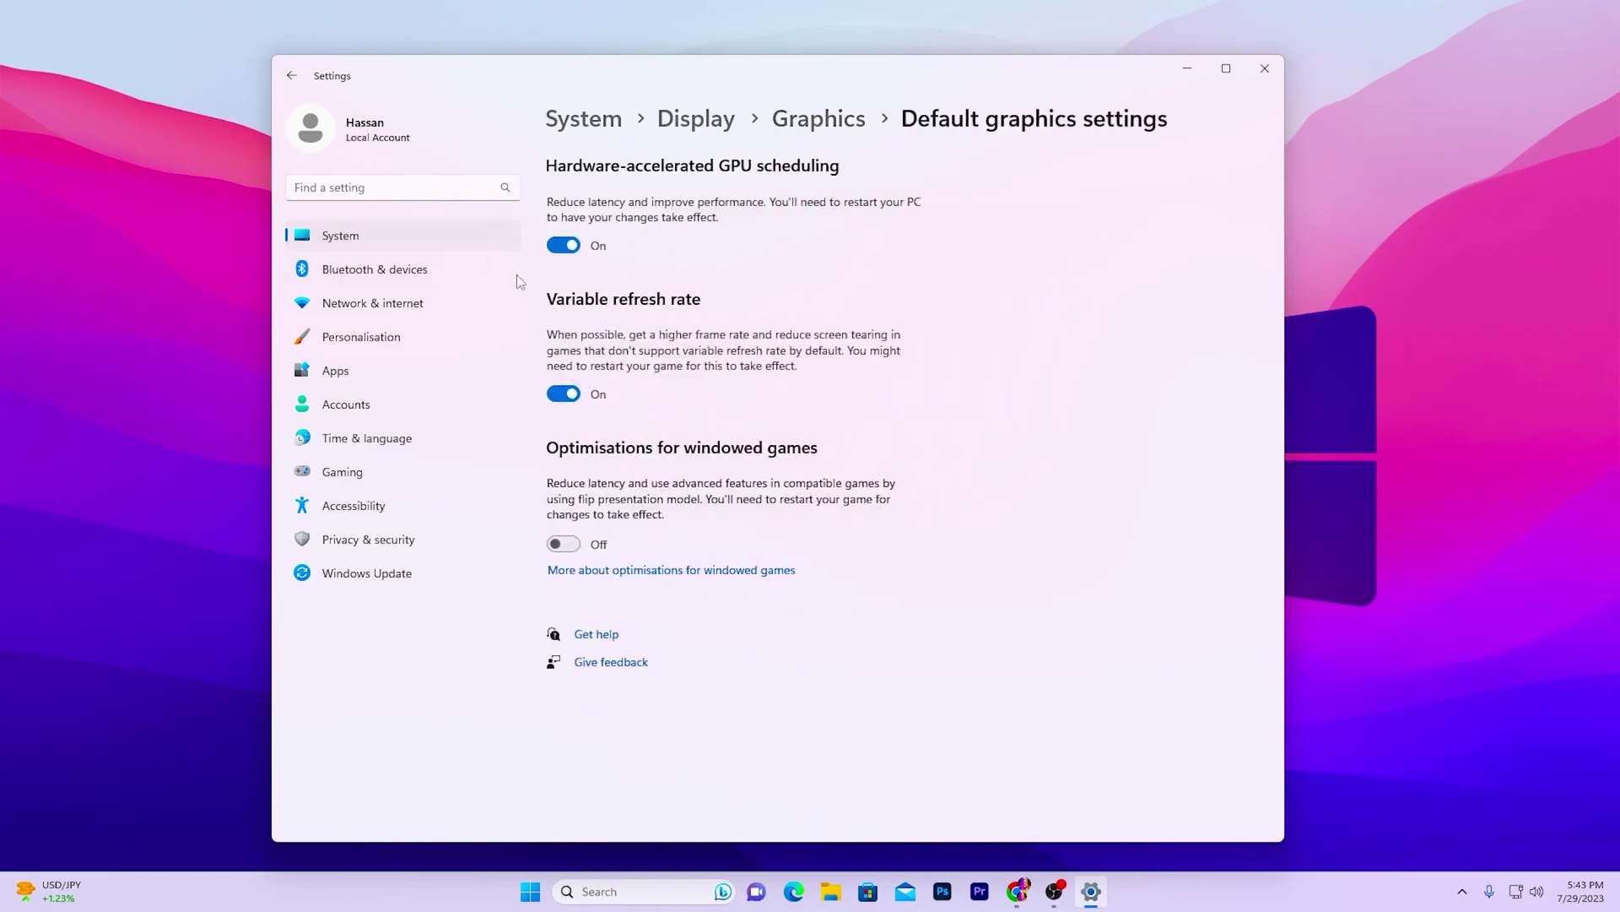
{"action": "left_click", "coordinate": [843, 129]}
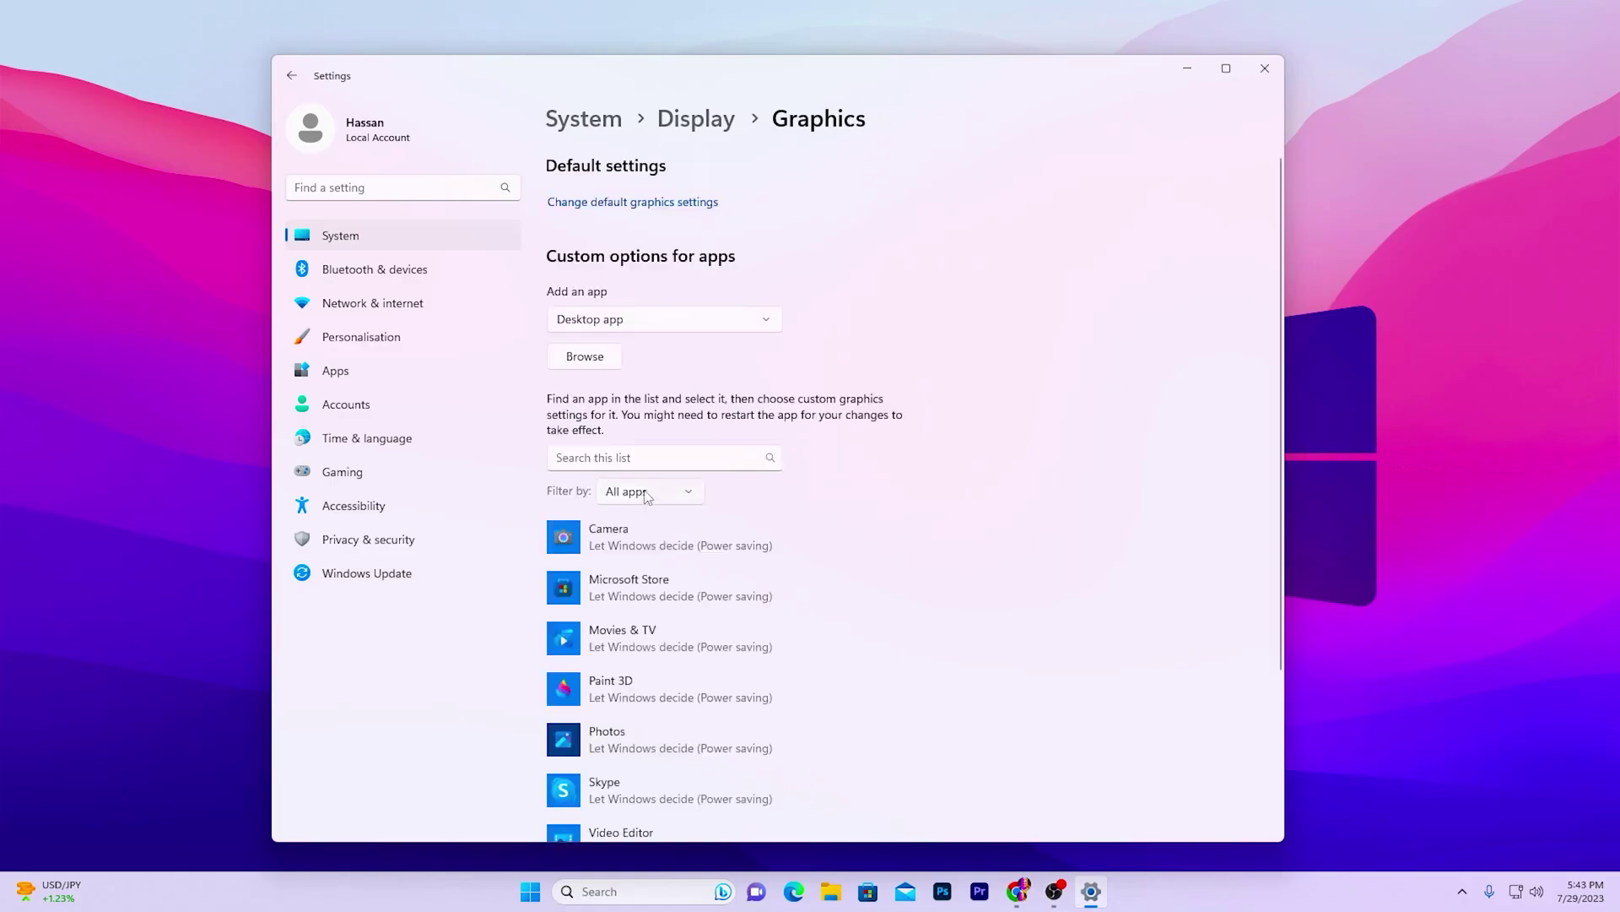
Step: Start adding a desktop app and browse to C:\Program Files
{"action": "left_click", "coordinate": [591, 361]}
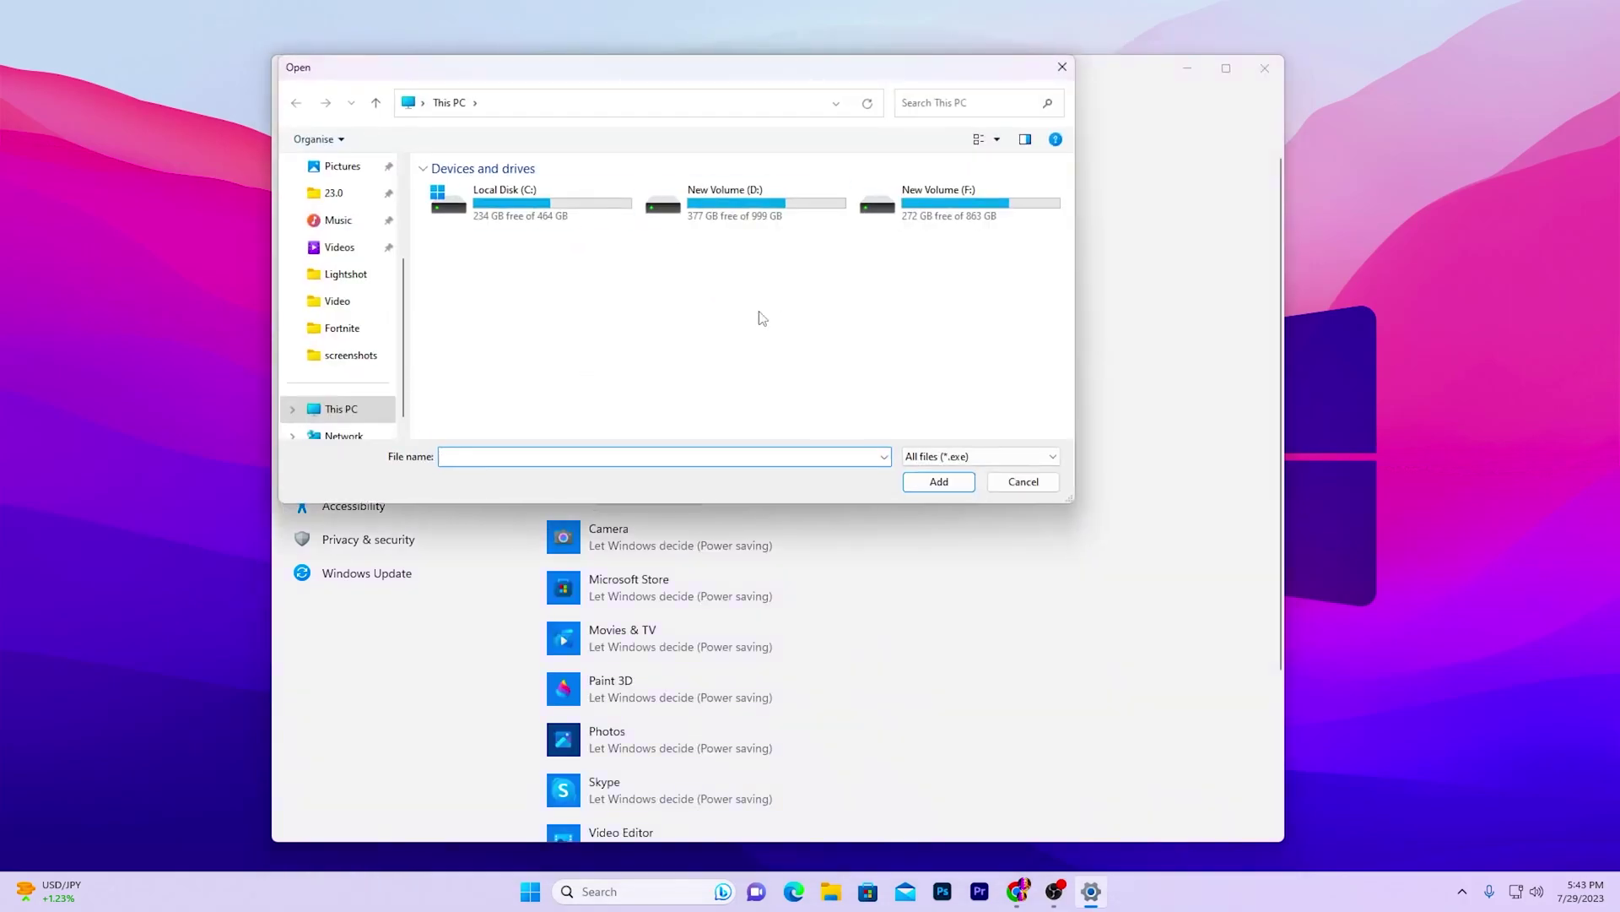
{"action": "left_click", "coordinate": [1061, 68]}
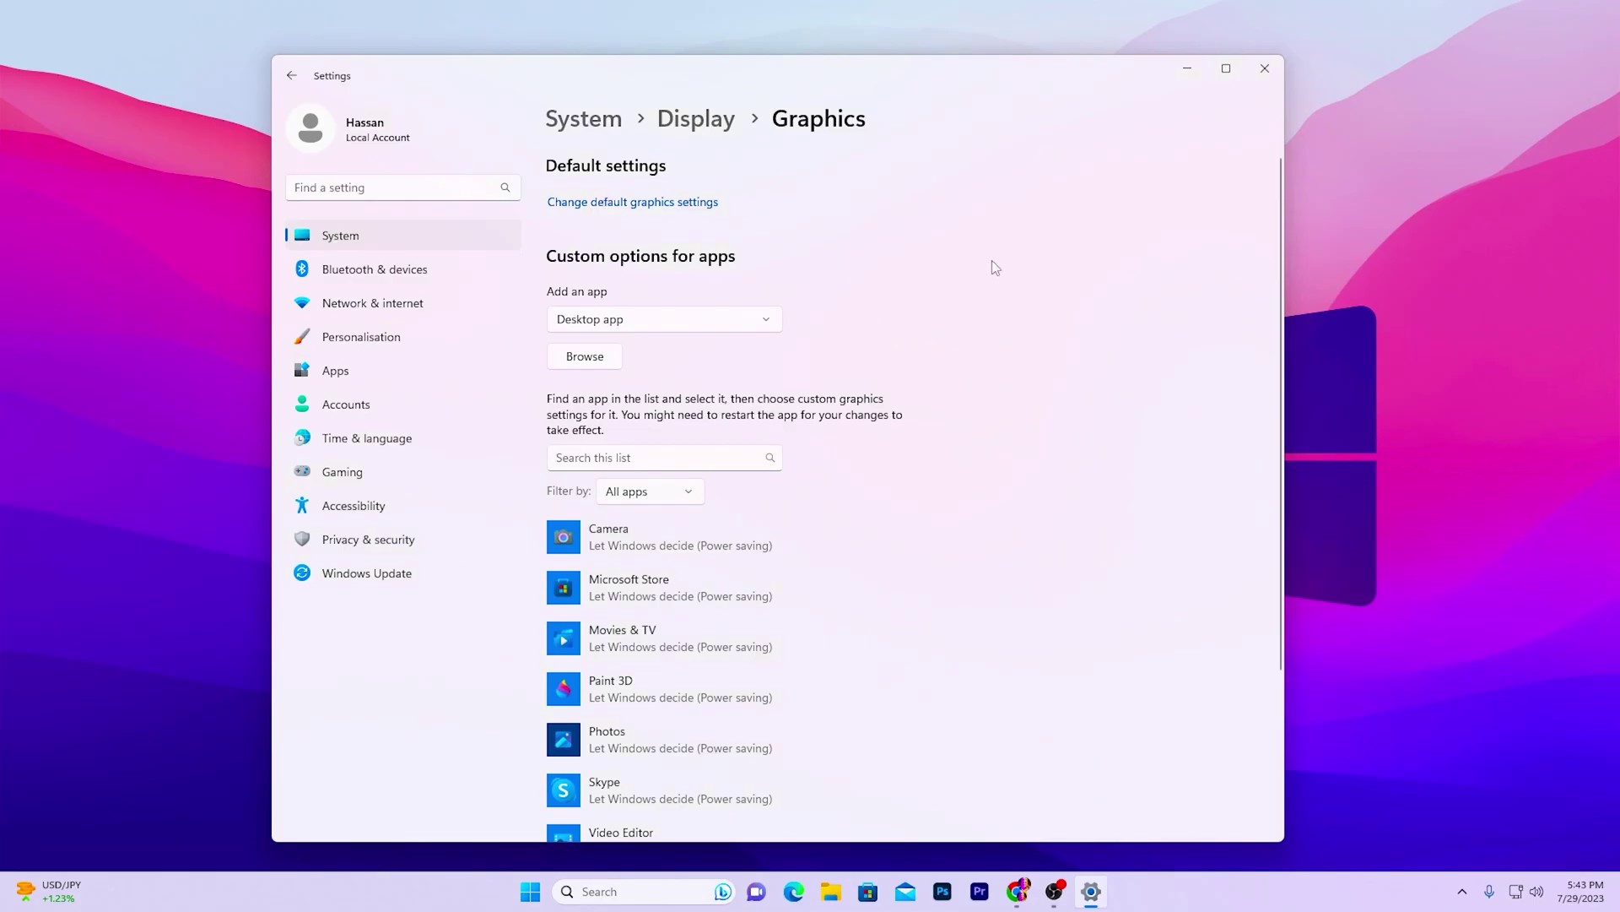
{"action": "scroll", "coordinate": [977, 397], "scroll_direction": "down", "scroll_amount": 3}
{"action": "scroll", "coordinate": [751, 423], "scroll_direction": "up", "scroll_amount": 3}
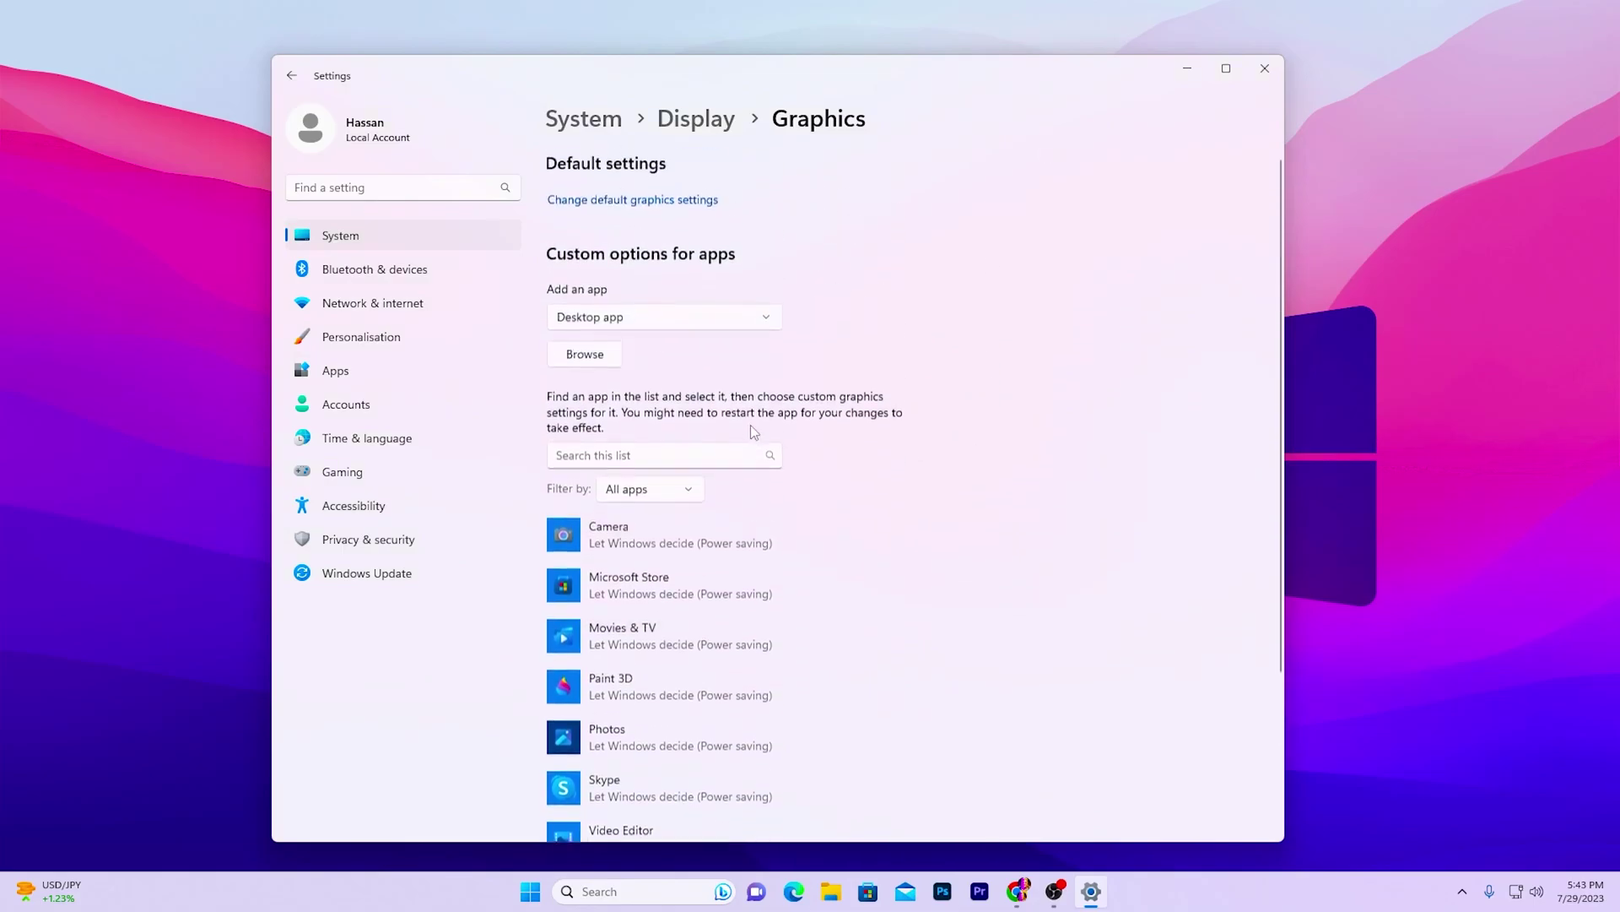
{"action": "left_click", "coordinate": [585, 356]}
{"action": "double_click", "coordinate": [478, 218]}
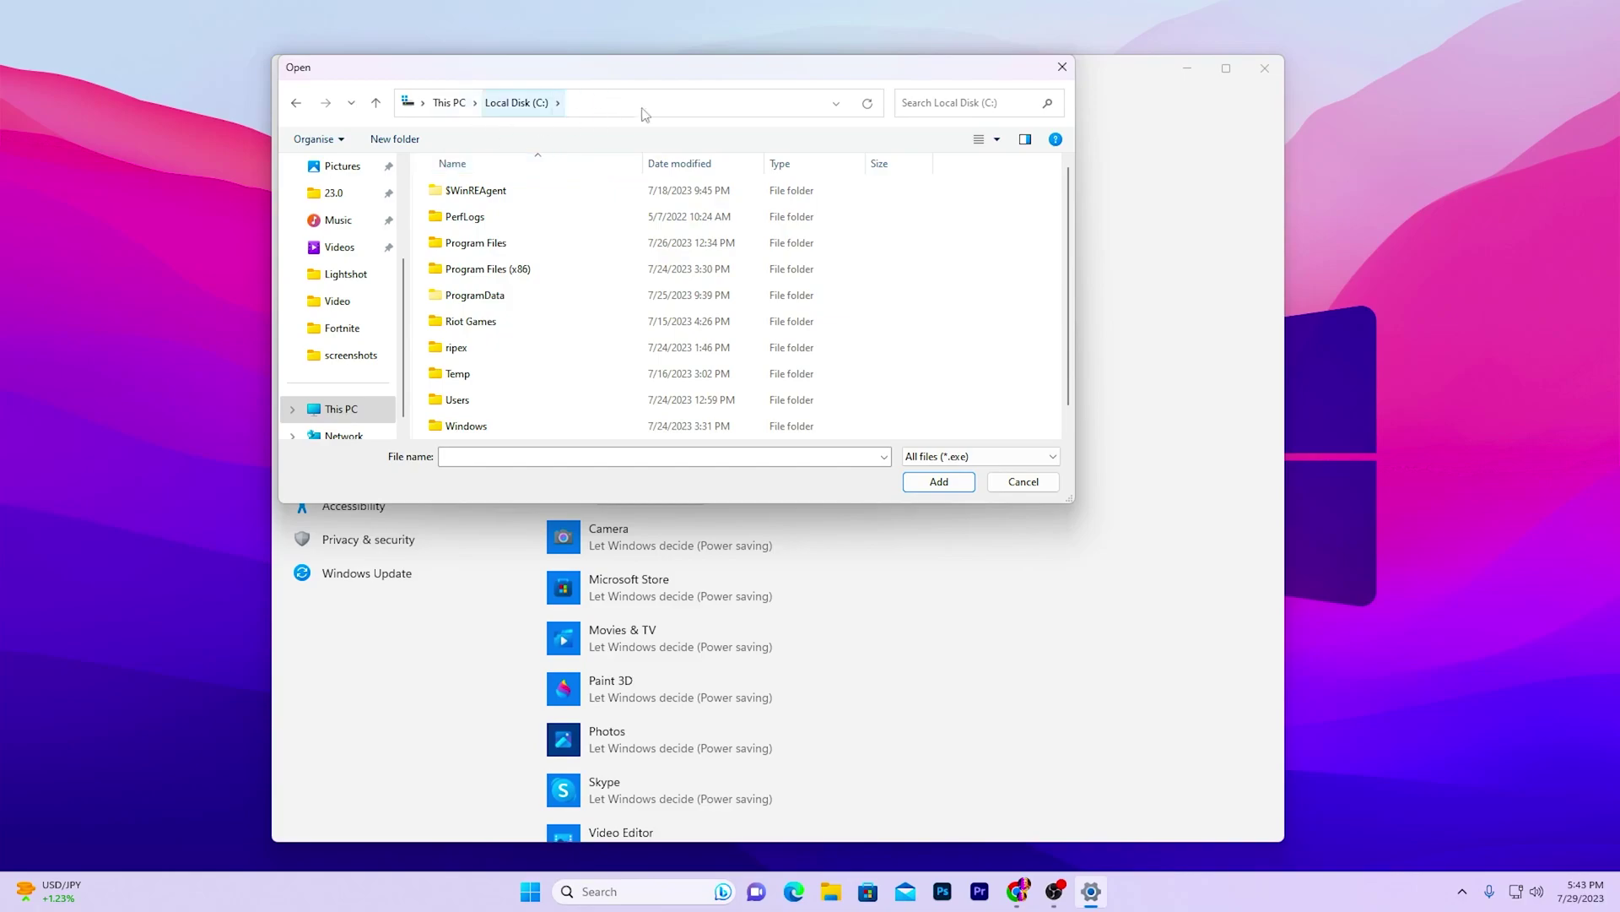
{"action": "double_click", "coordinate": [473, 242]}
Step: Add FortniteClient-Win64-Shipping.exe from Epic Games\Fortnite\FortniteGame\Binaries\Win64 to the graphics app list
{"action": "double_click", "coordinate": [473, 242]}
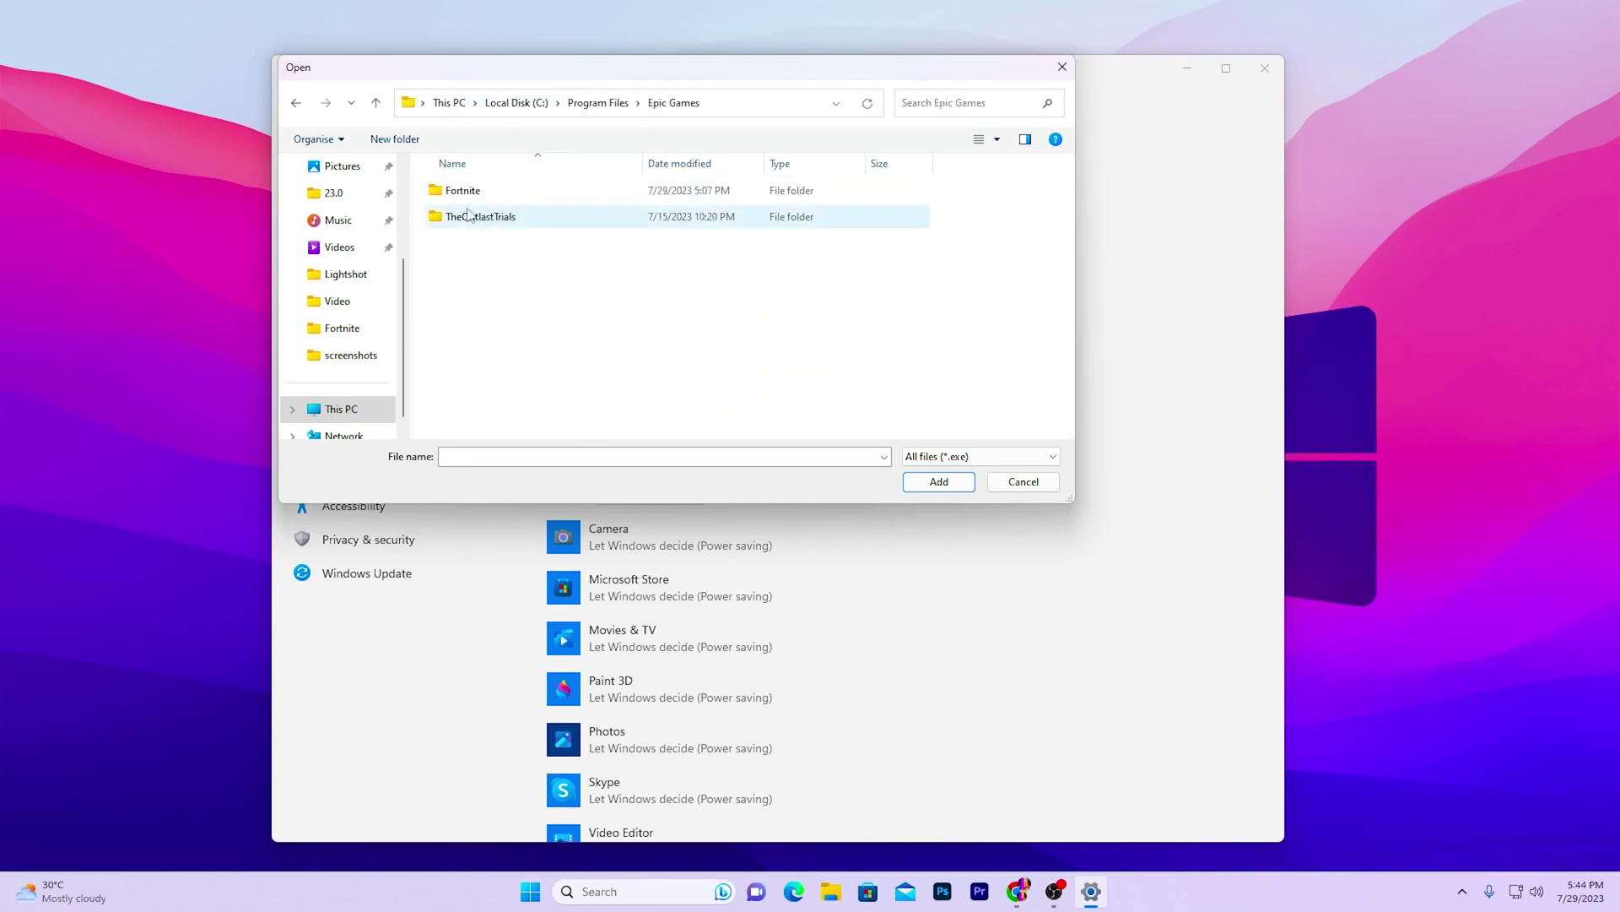
{"action": "double_click", "coordinate": [470, 190]}
{"action": "double_click", "coordinate": [473, 242]}
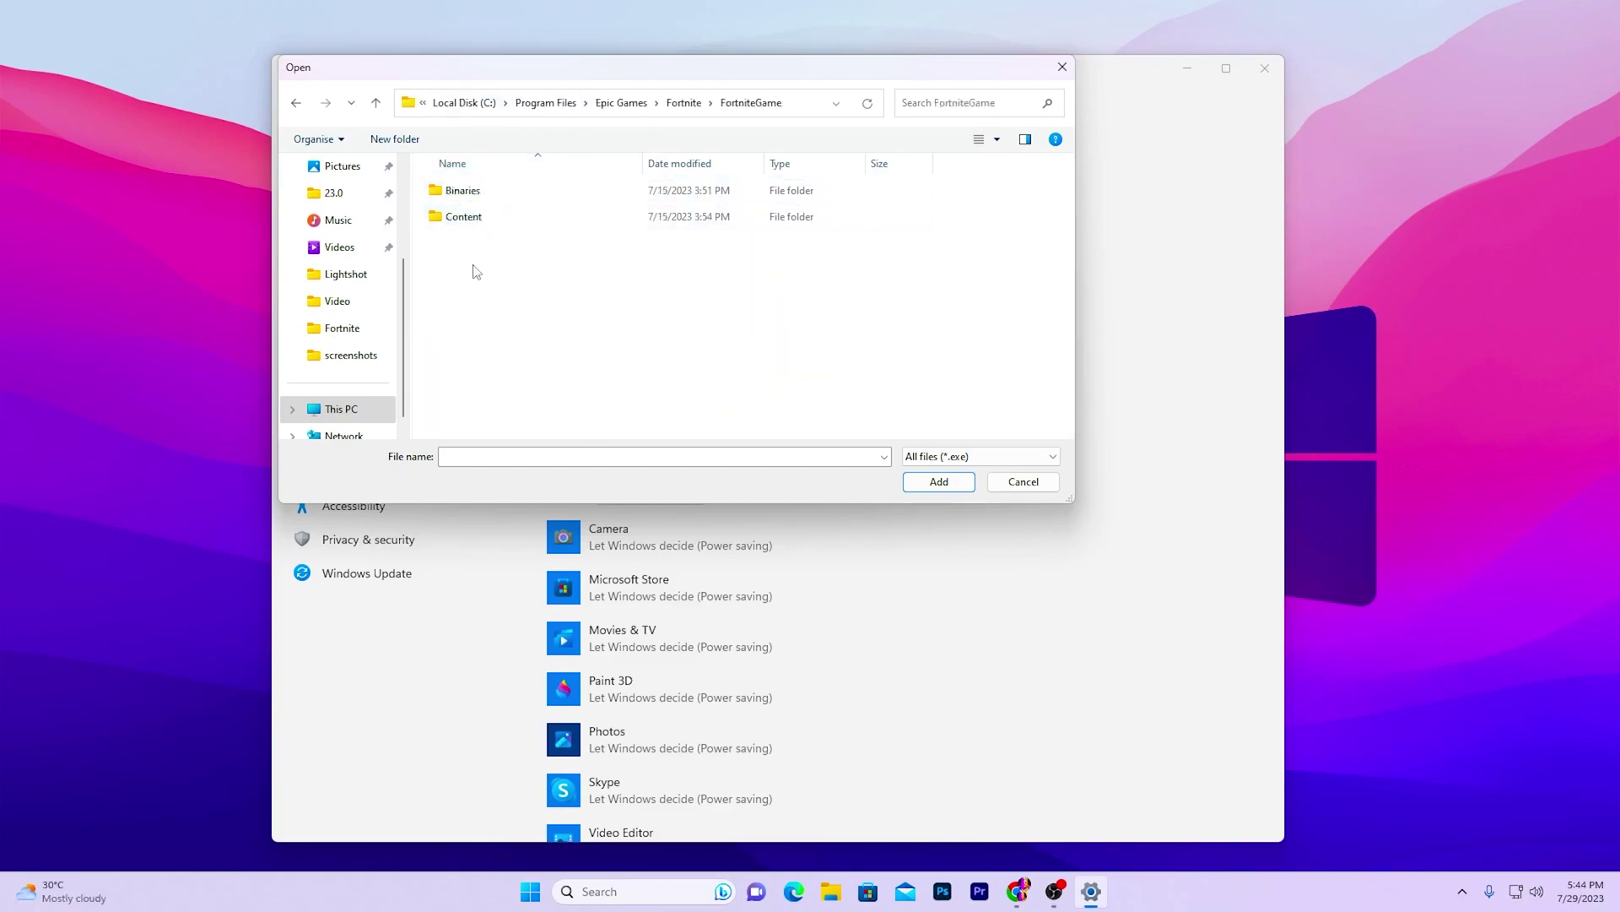
{"action": "double_click", "coordinate": [469, 195]}
{"action": "double_click", "coordinate": [493, 215]}
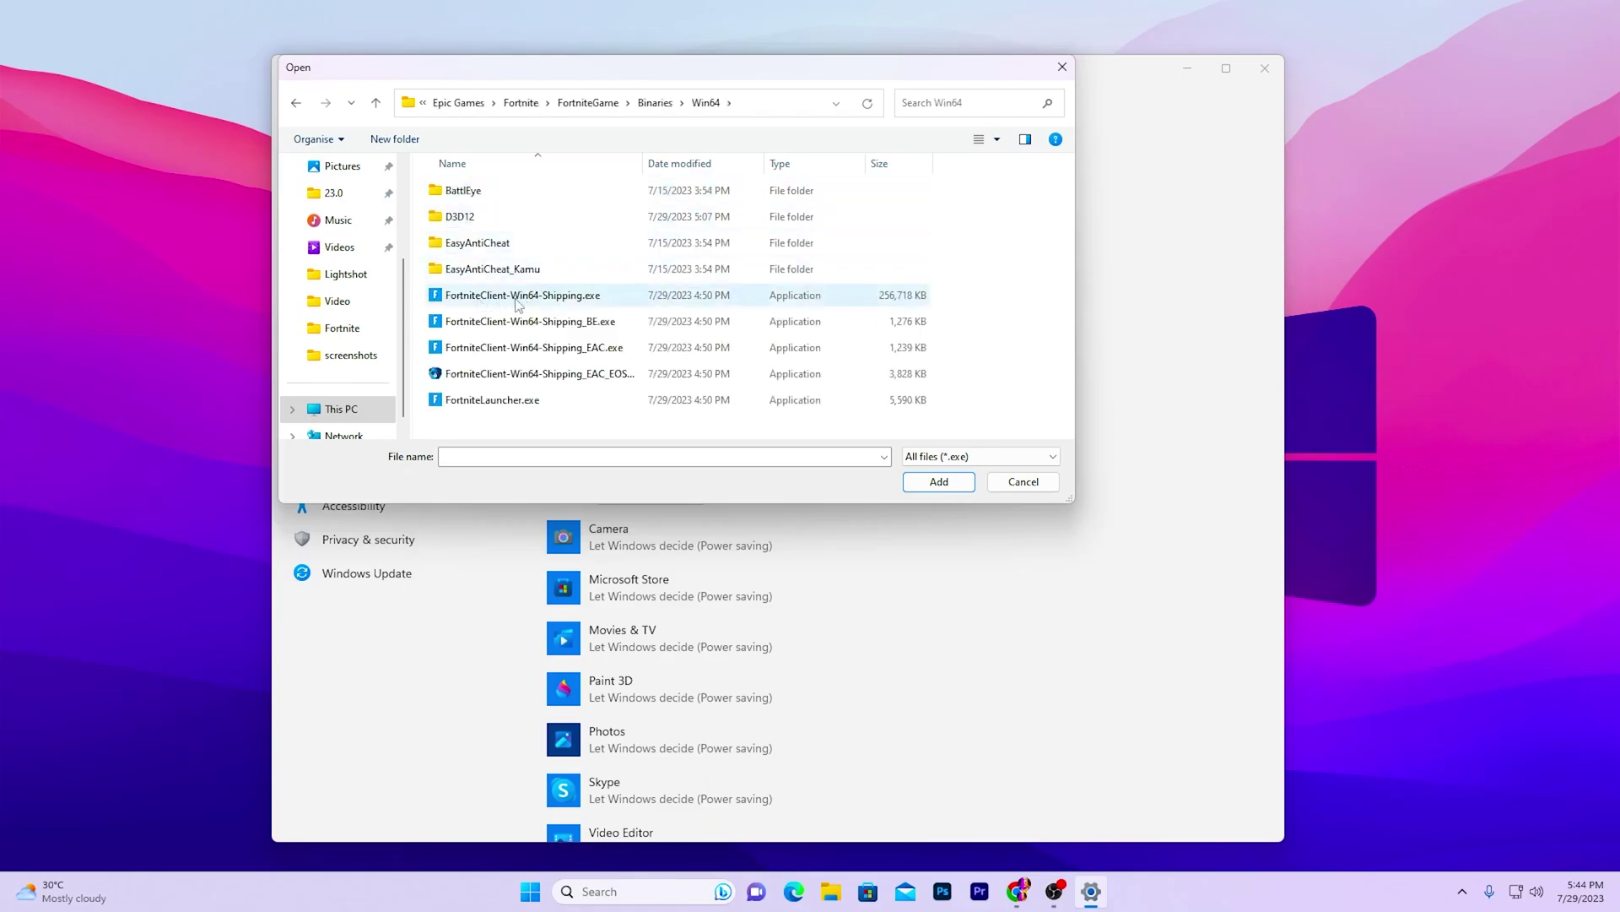
{"action": "double_click", "coordinate": [498, 297]}
Step: Set Fortnite's graphics preference to High performance and save it
{"action": "left_click", "coordinate": [641, 590]}
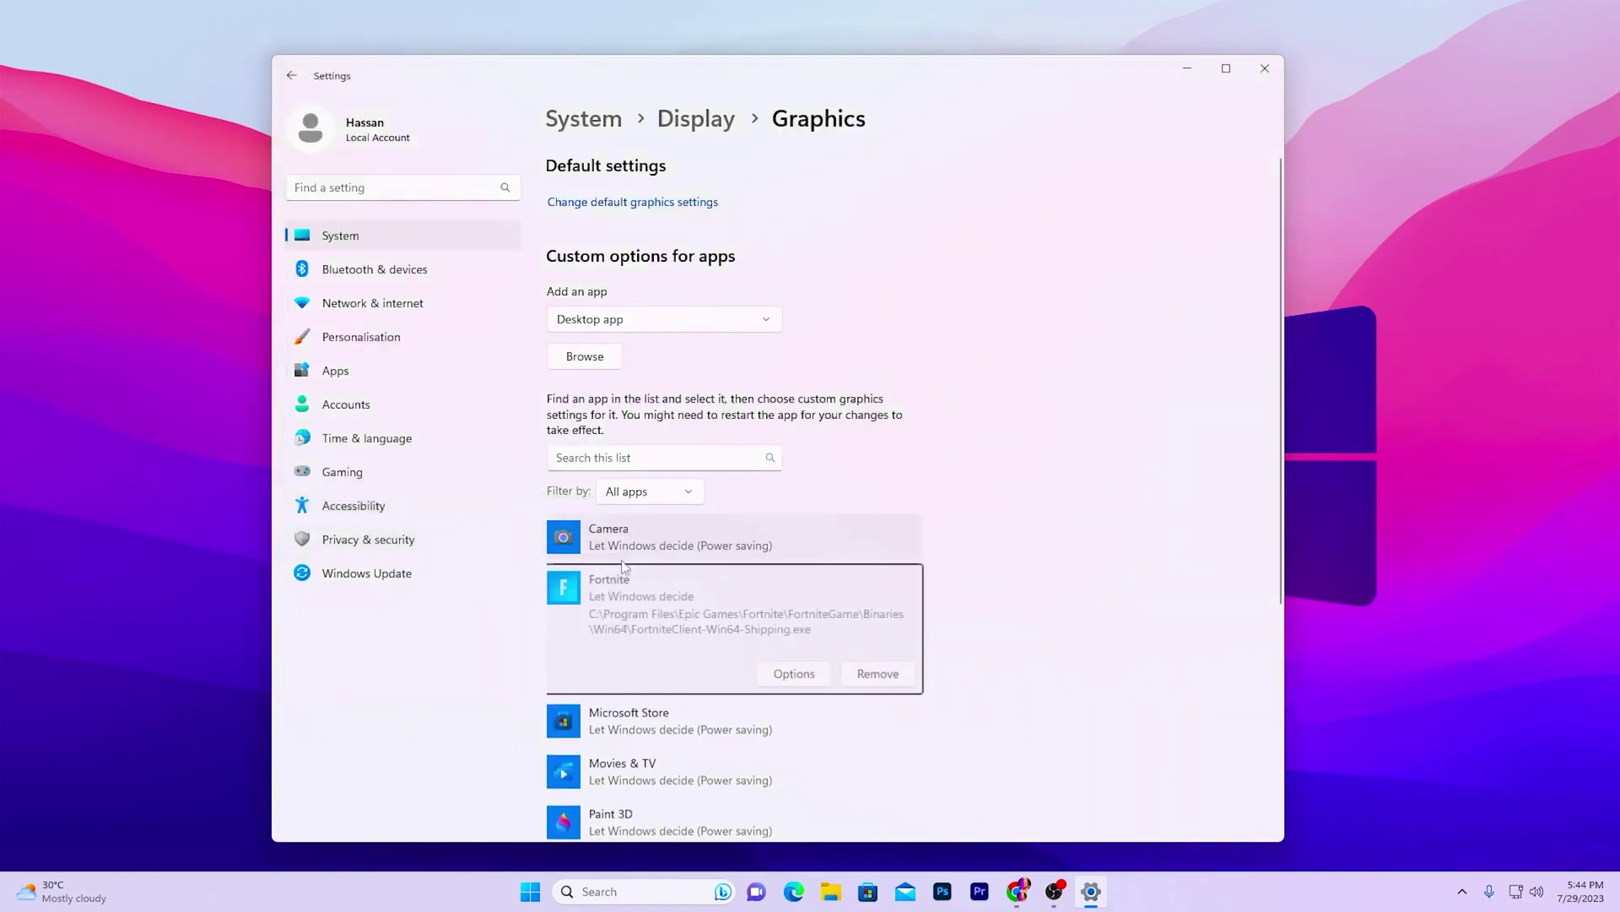
{"action": "left_click", "coordinate": [794, 673]}
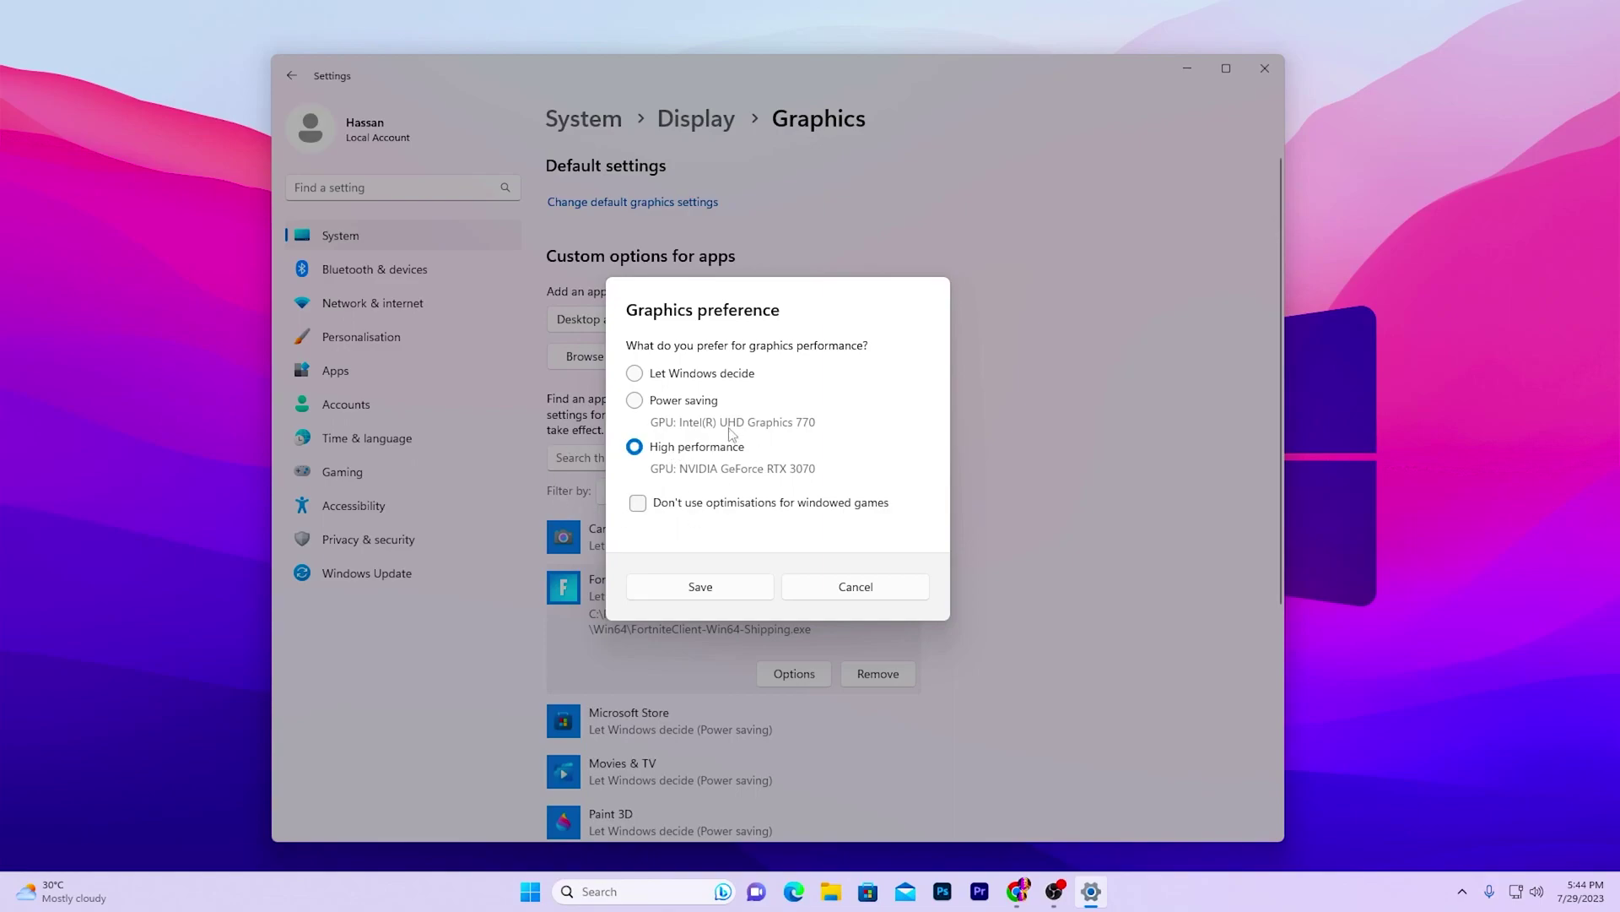
{"action": "left_click", "coordinate": [698, 586]}
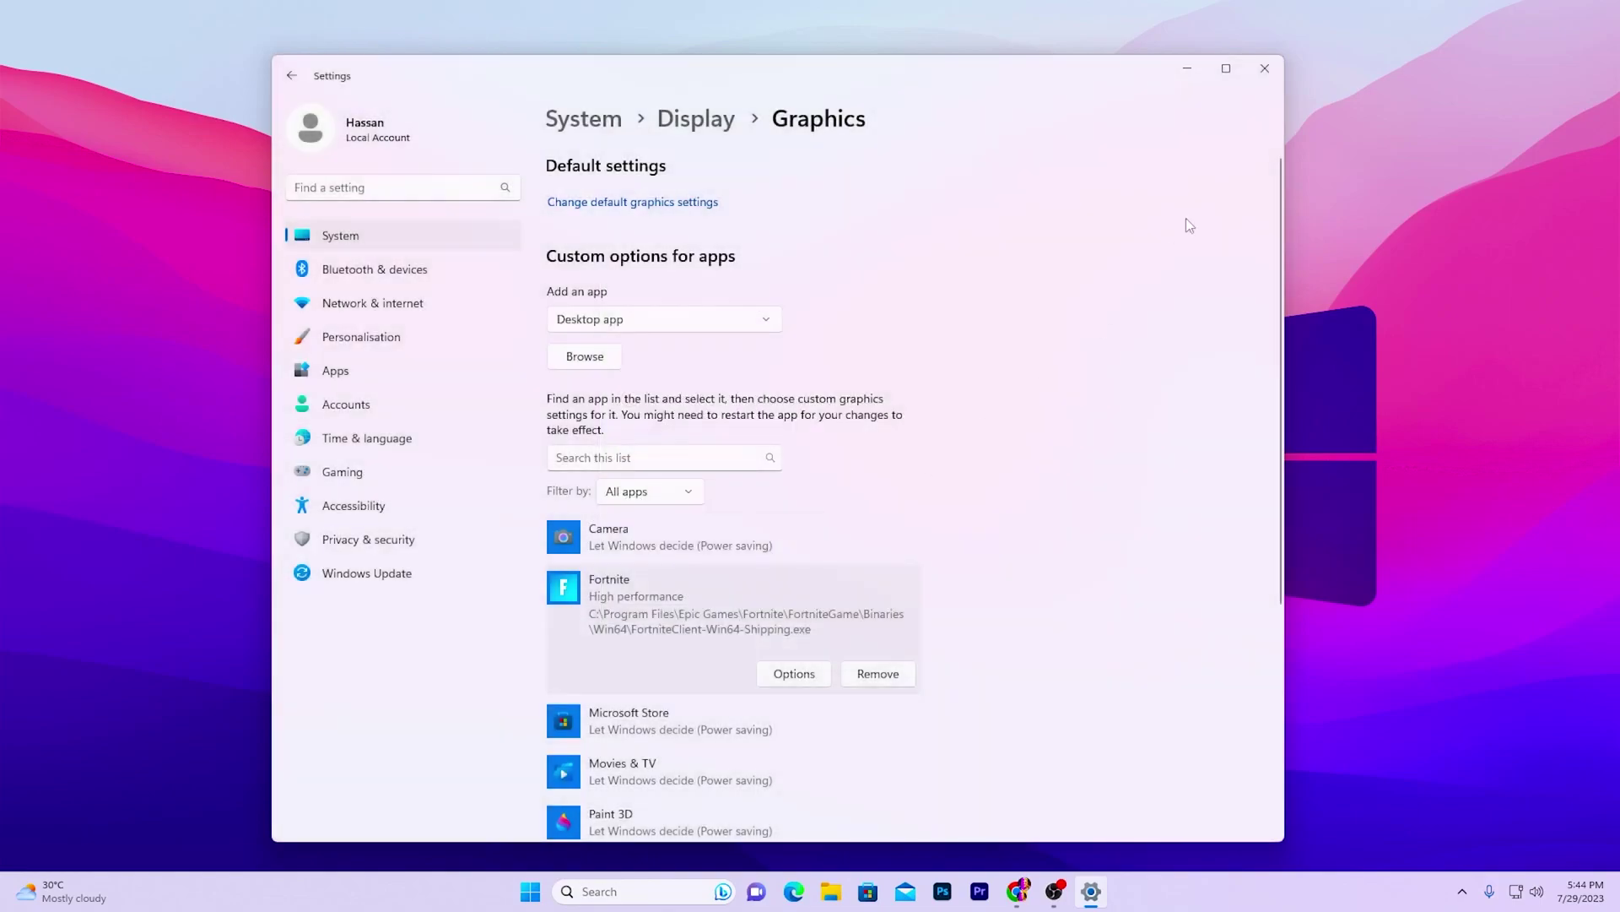
Step: Close the Windows Settings window to return to Valorant
{"action": "left_click", "coordinate": [1264, 71]}
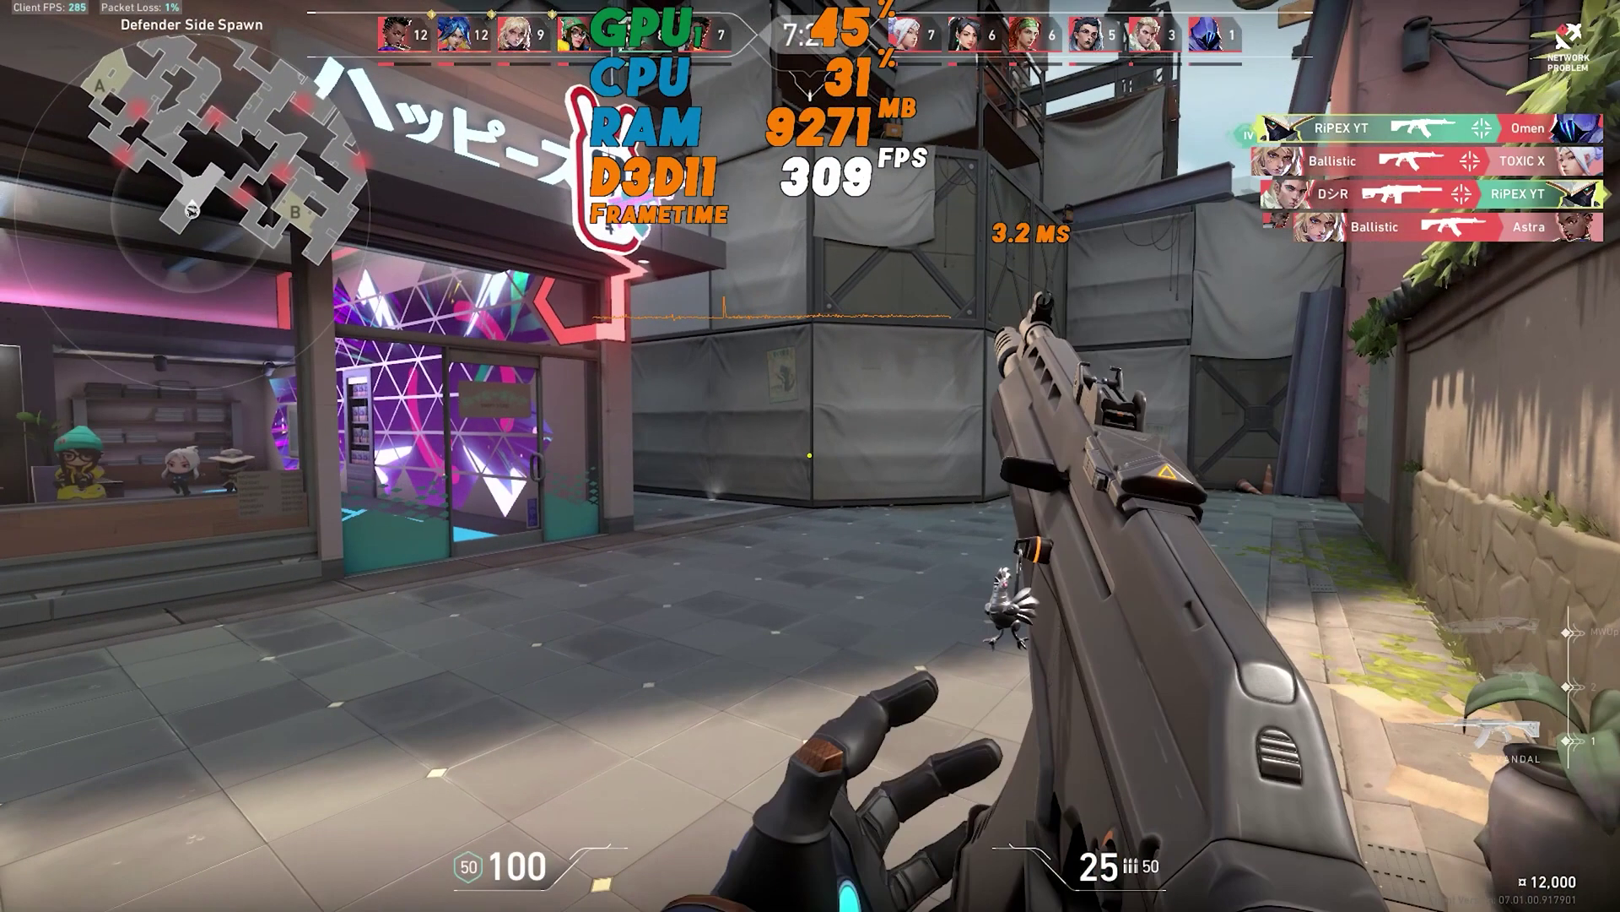